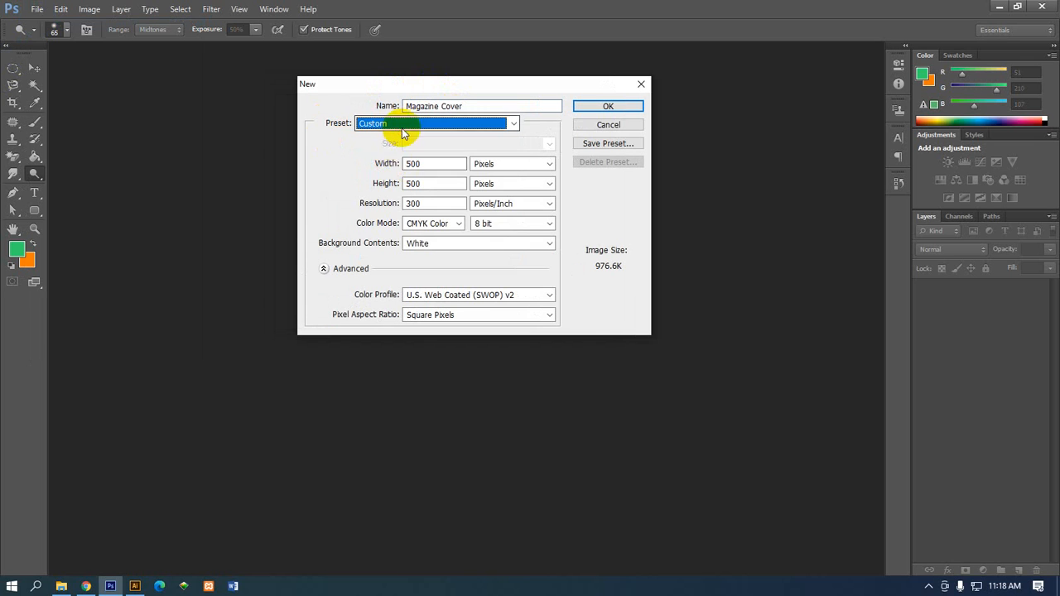
# Create the Magazine Cover document from the International Paper A4 preset, with width and height measured in pixels
pyautogui.click(403, 125)
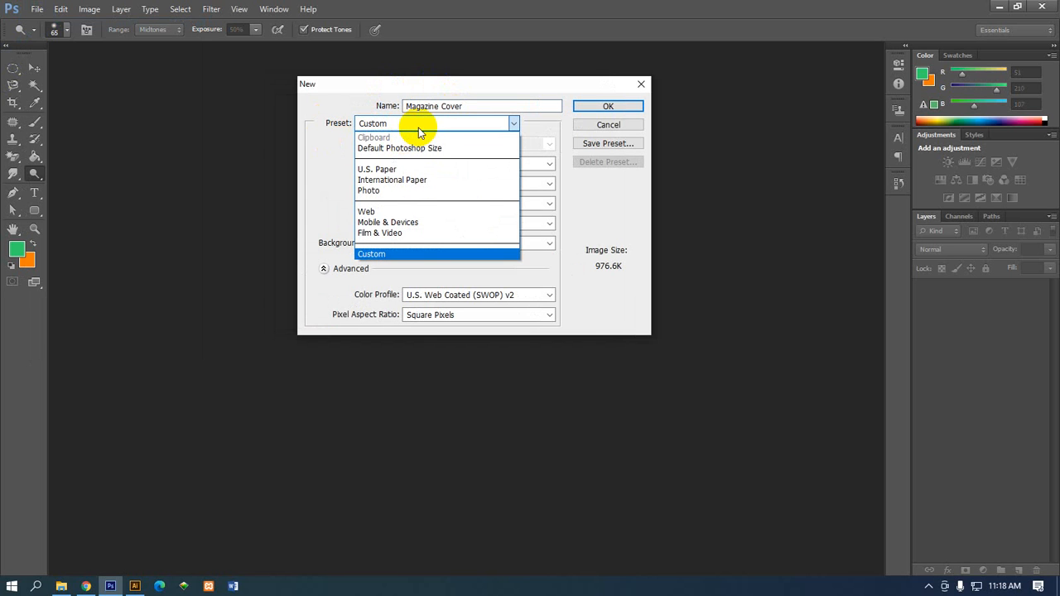
pyautogui.click(324, 177)
pyautogui.click(420, 125)
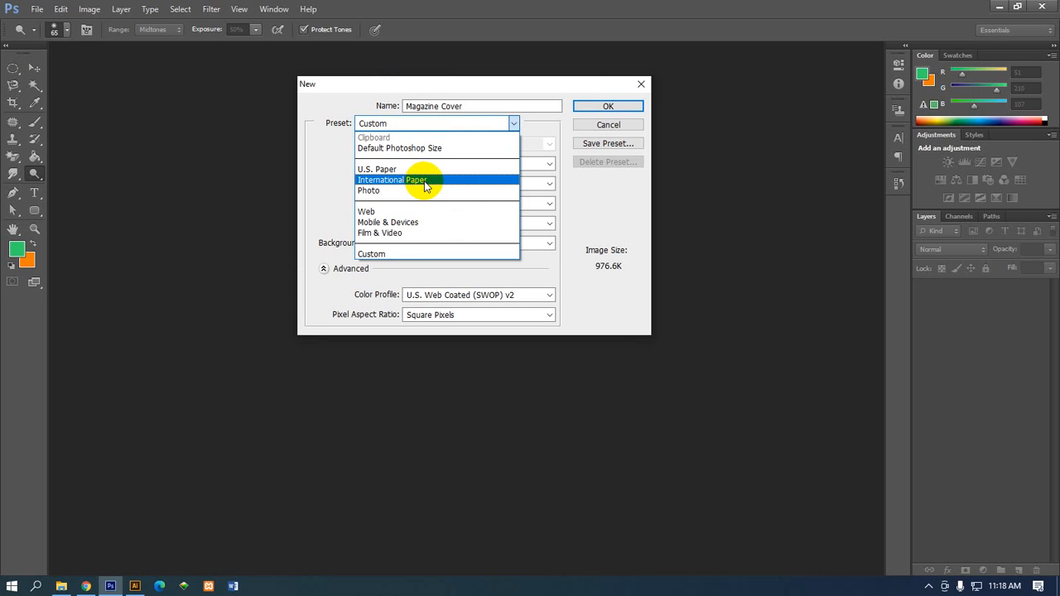
pyautogui.click(424, 181)
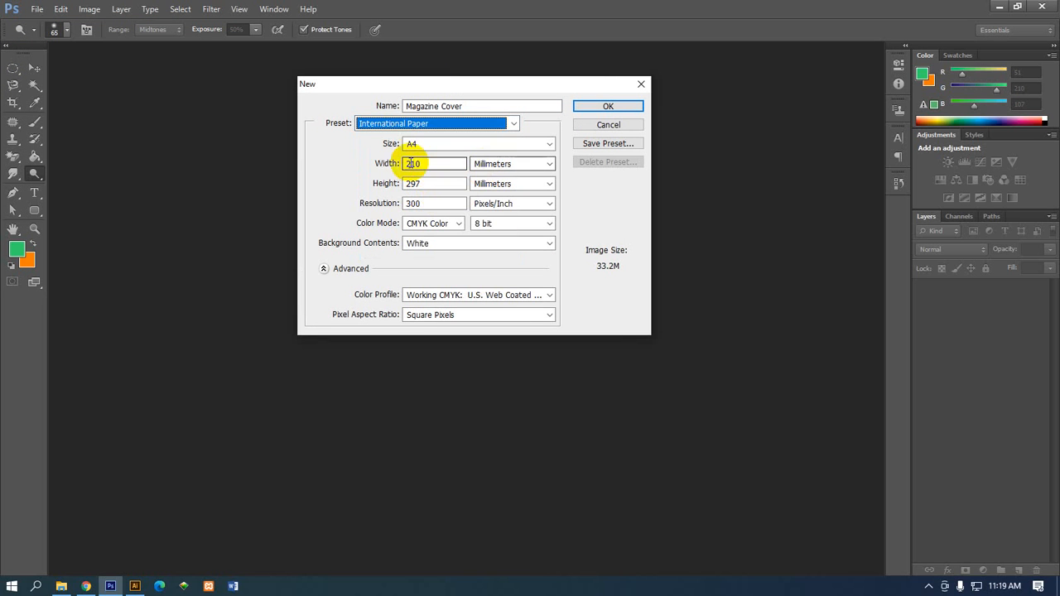
pyautogui.moveTo(404, 80); pyautogui.dragTo(419, 80)
pyautogui.click(502, 183)
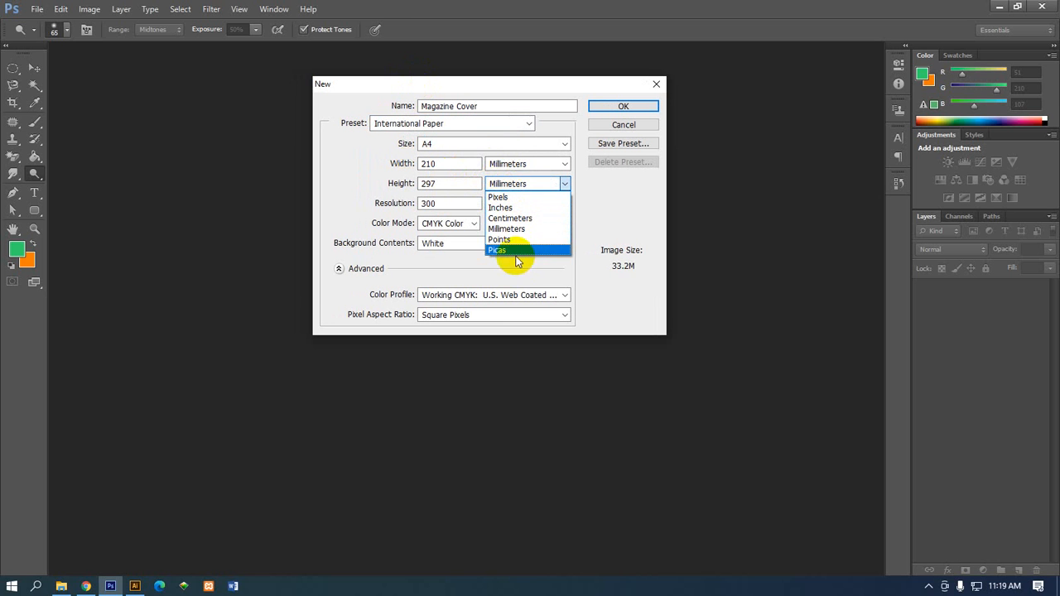
pyautogui.click(509, 201)
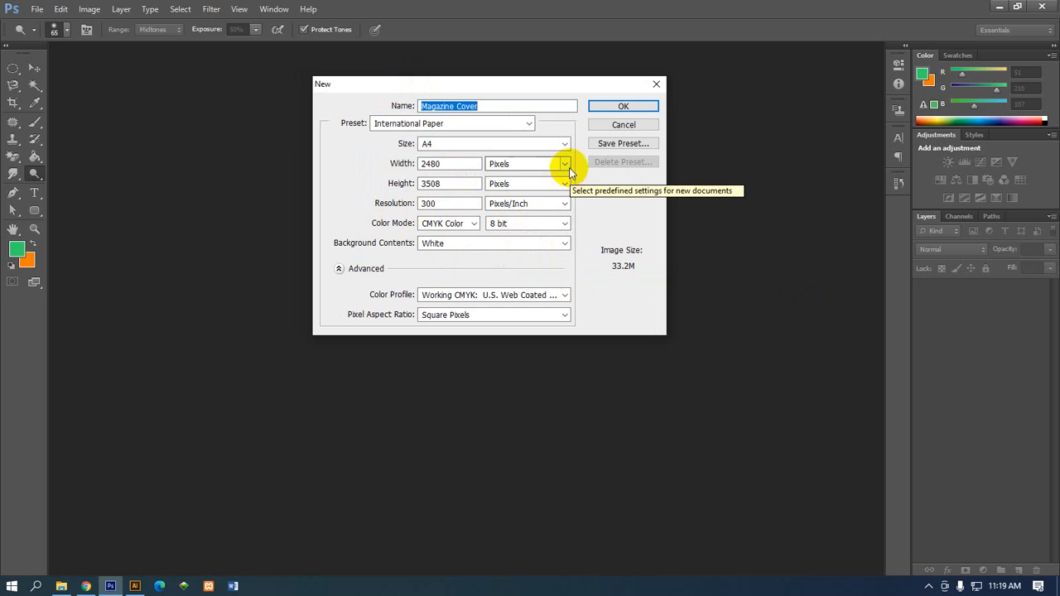
pyautogui.click(604, 107)
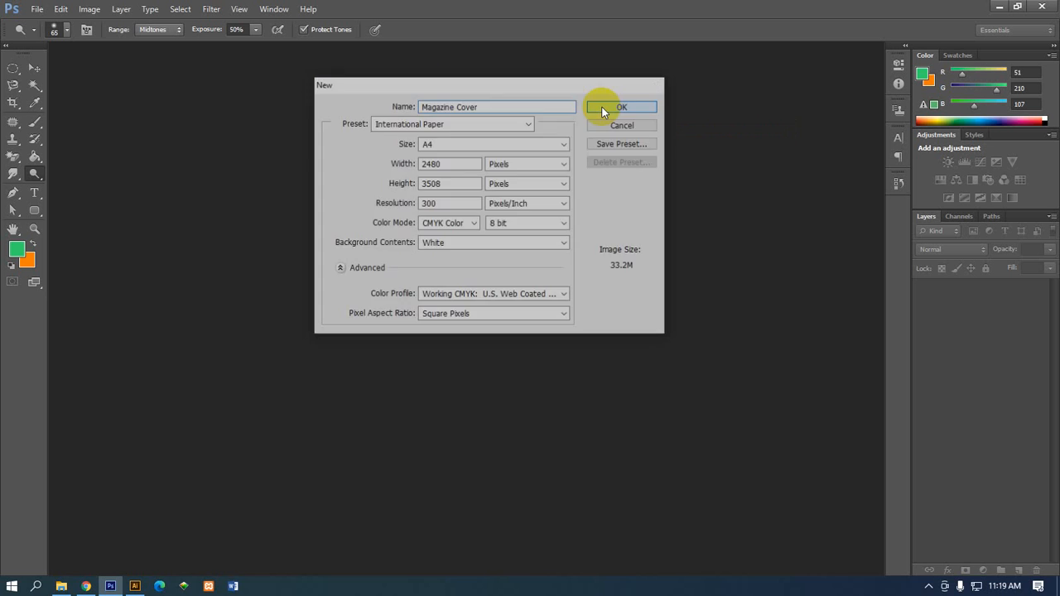
pyautogui.click(929, 586)
pyautogui.click(929, 585)
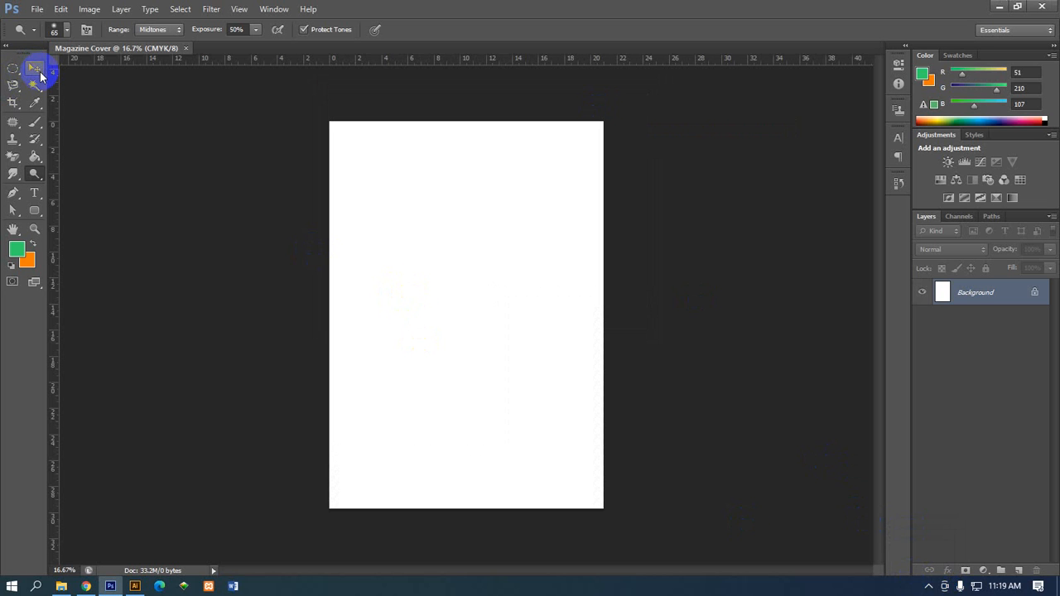
# Convert the locked Background into an editable layer named Layer 0 and activate the Move tool
pyautogui.doubleClick(1035, 296)
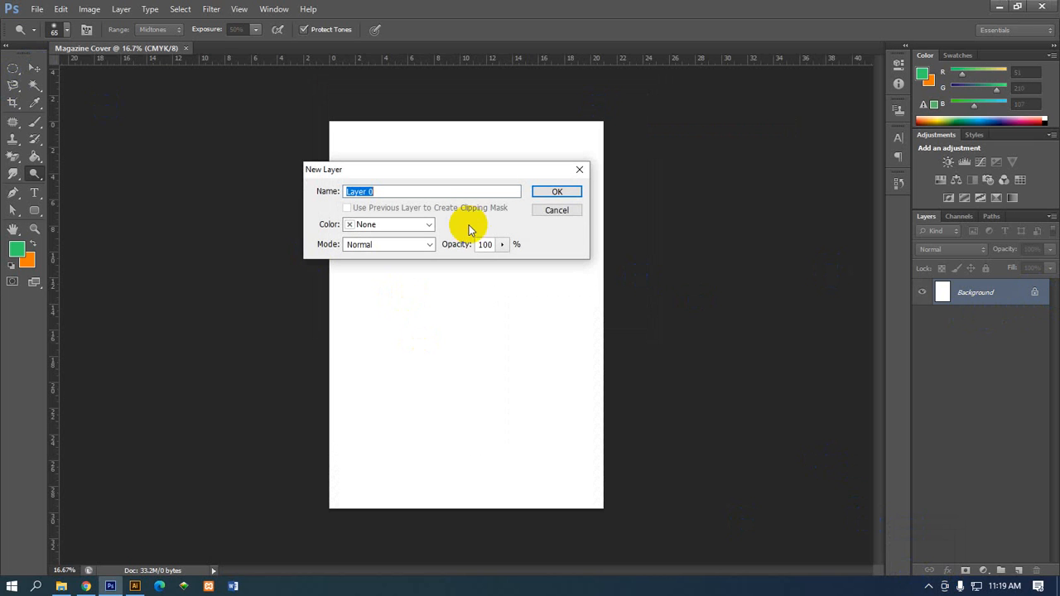
pyautogui.click(557, 191)
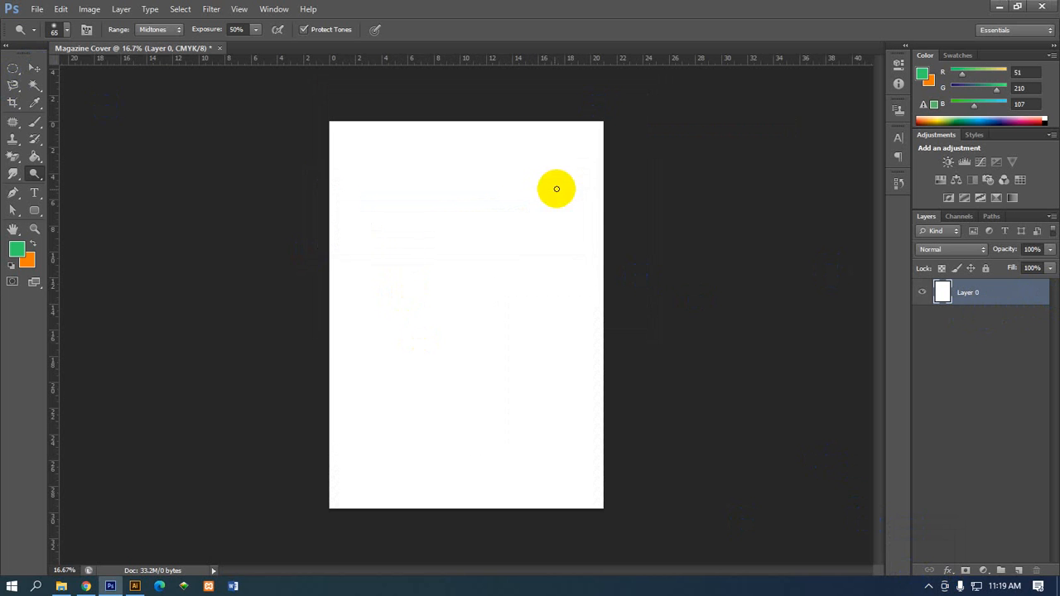
pyautogui.click(34, 67)
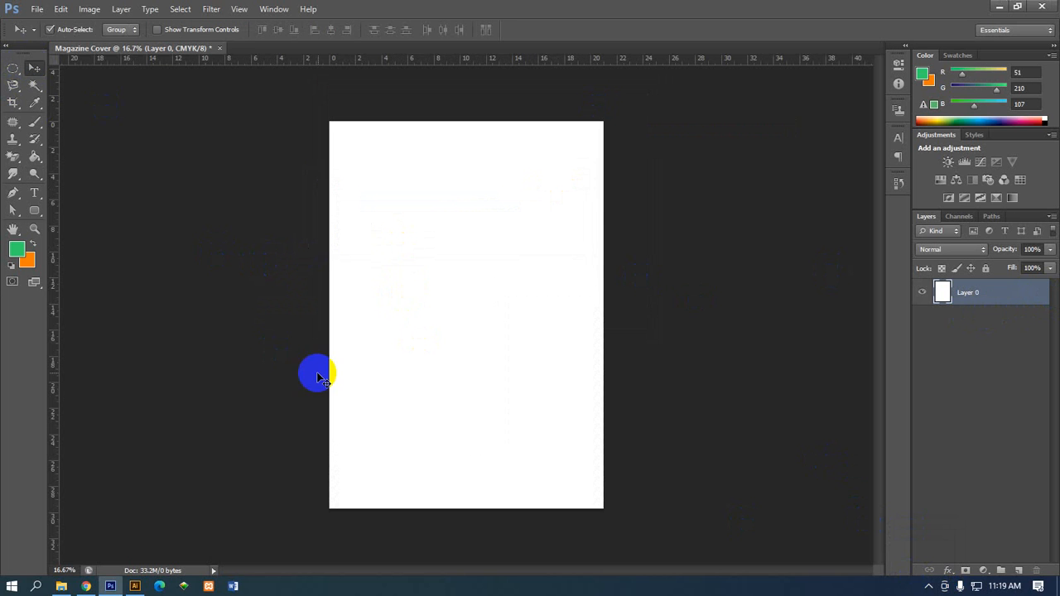
# Place the close-up portrait image from the desktop into the cover, flush with the page's bottom edge
pyautogui.click(1002, 5)
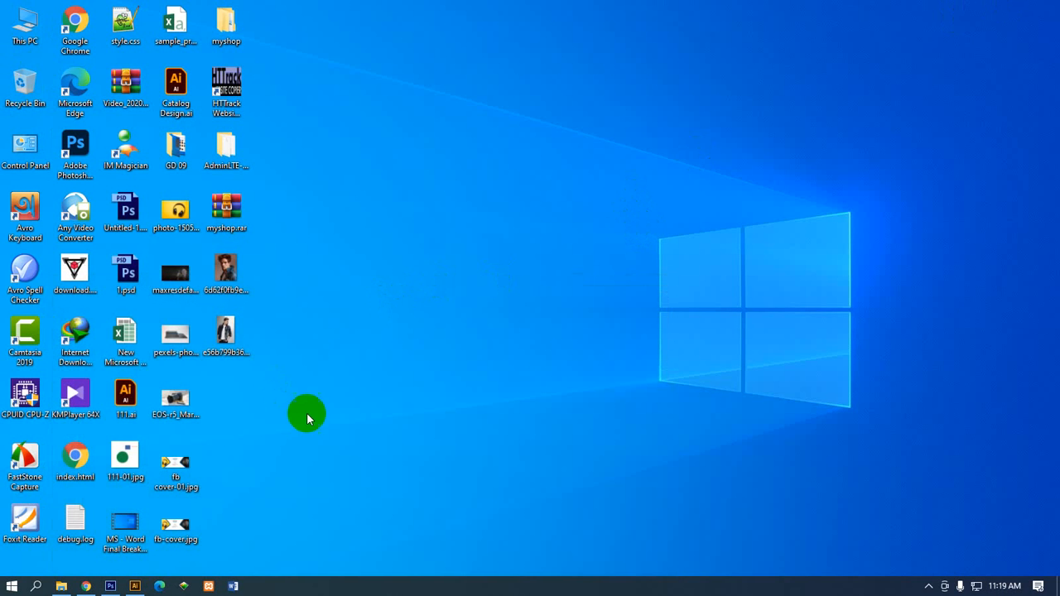
pyautogui.moveTo(220, 294); pyautogui.dragTo(431, 377)
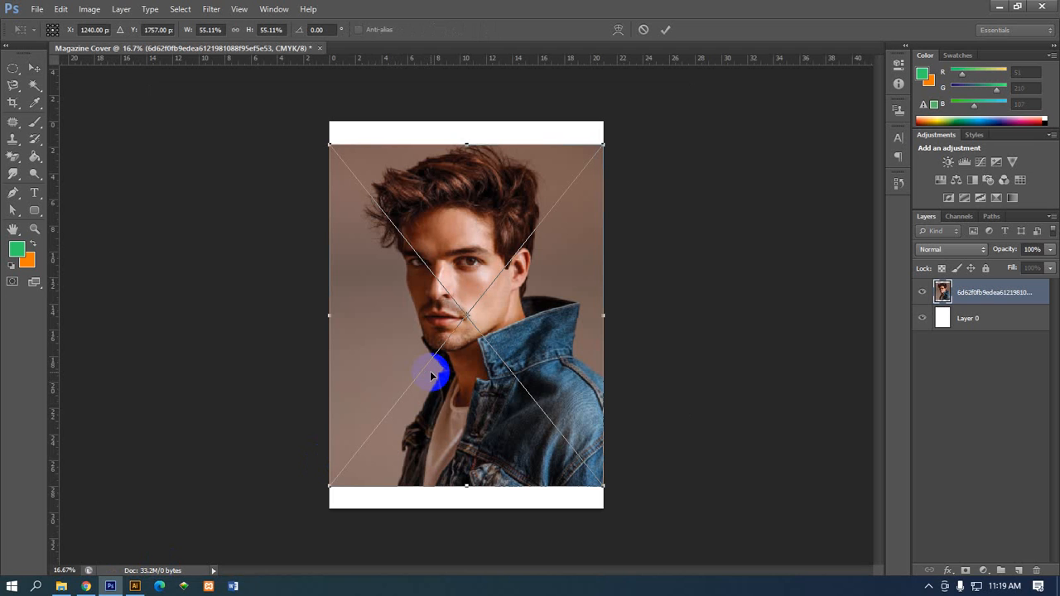
pyautogui.moveTo(430, 377); pyautogui.dragTo(431, 398)
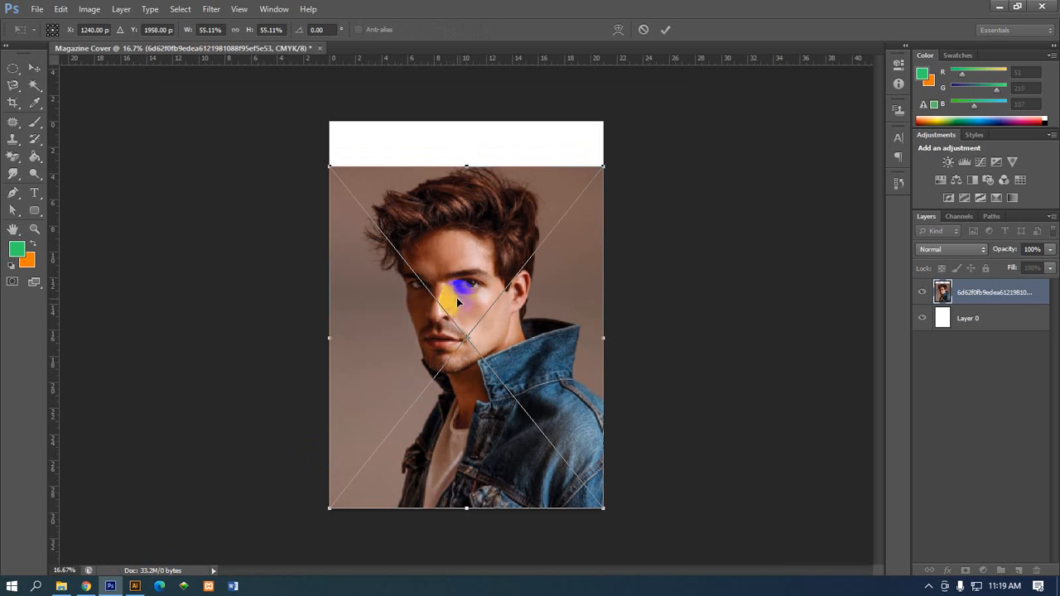
pyautogui.scroll(1, 460, 166)
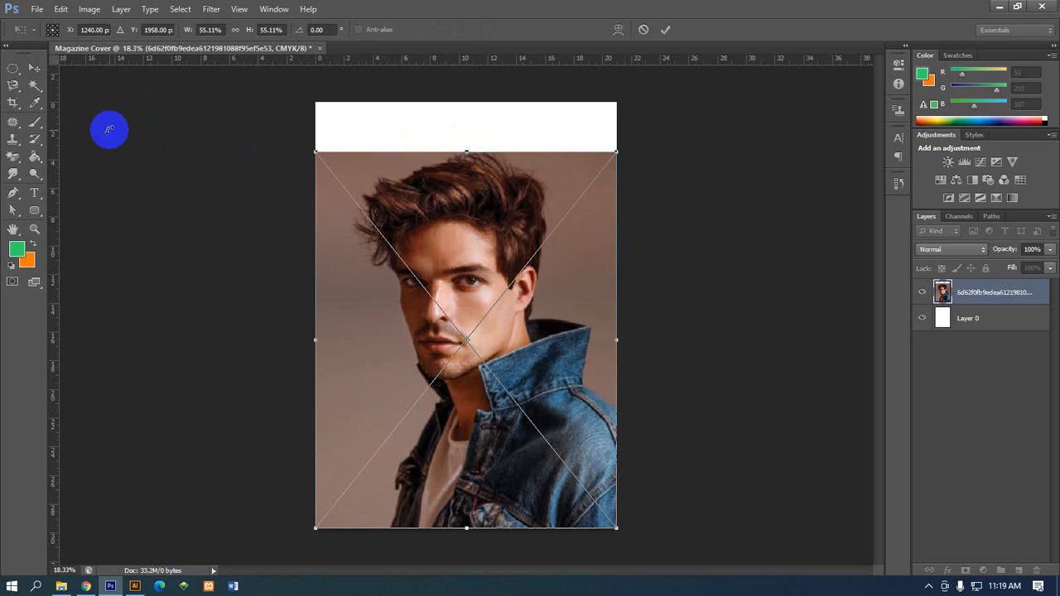
pyautogui.click(34, 70)
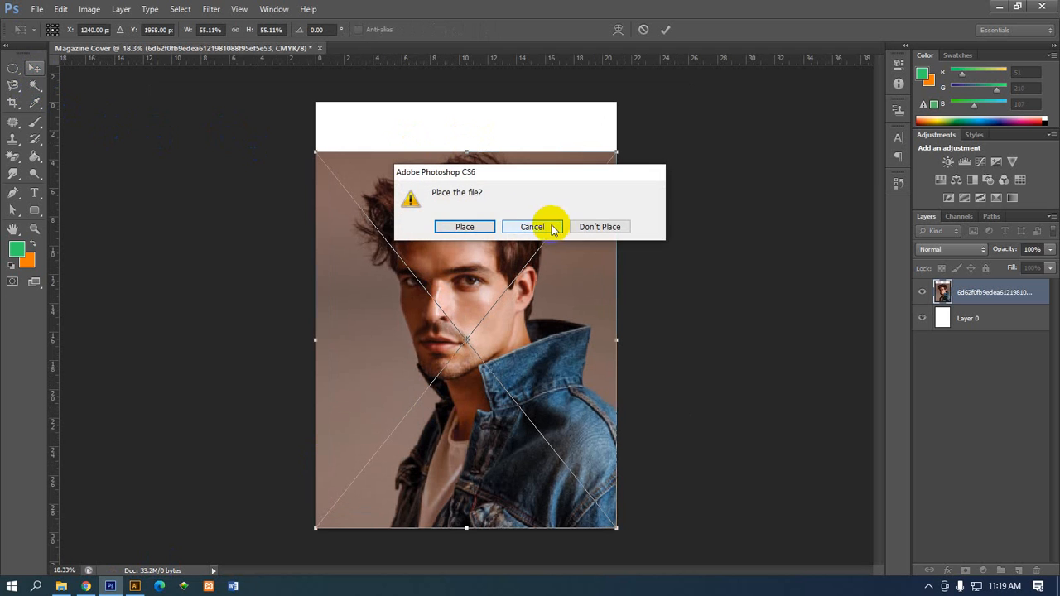
pyautogui.click(456, 226)
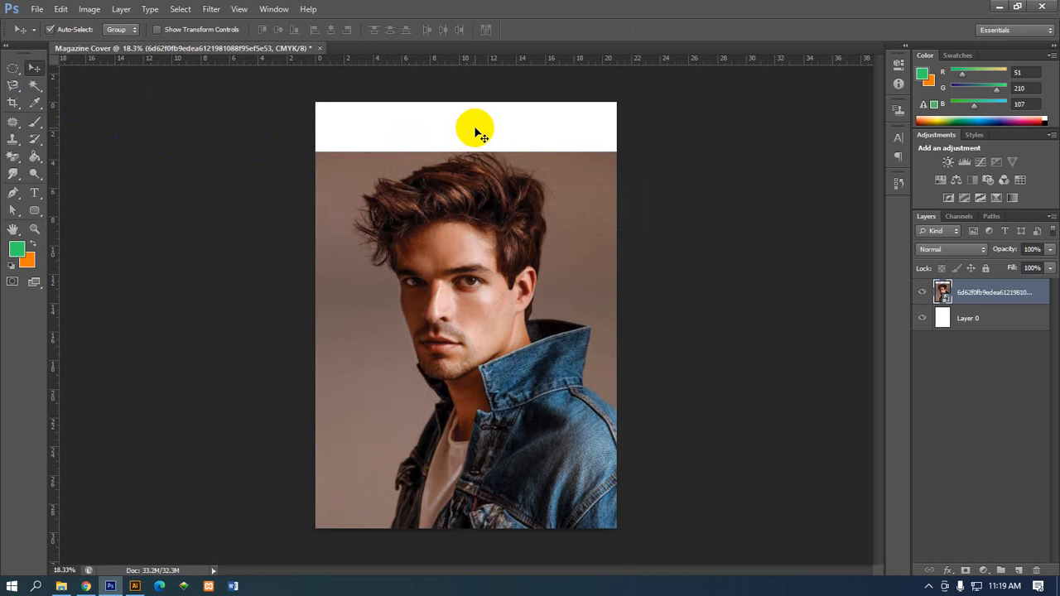
pyautogui.scroll(2, 461, 121)
pyautogui.scroll(2, 459, 116)
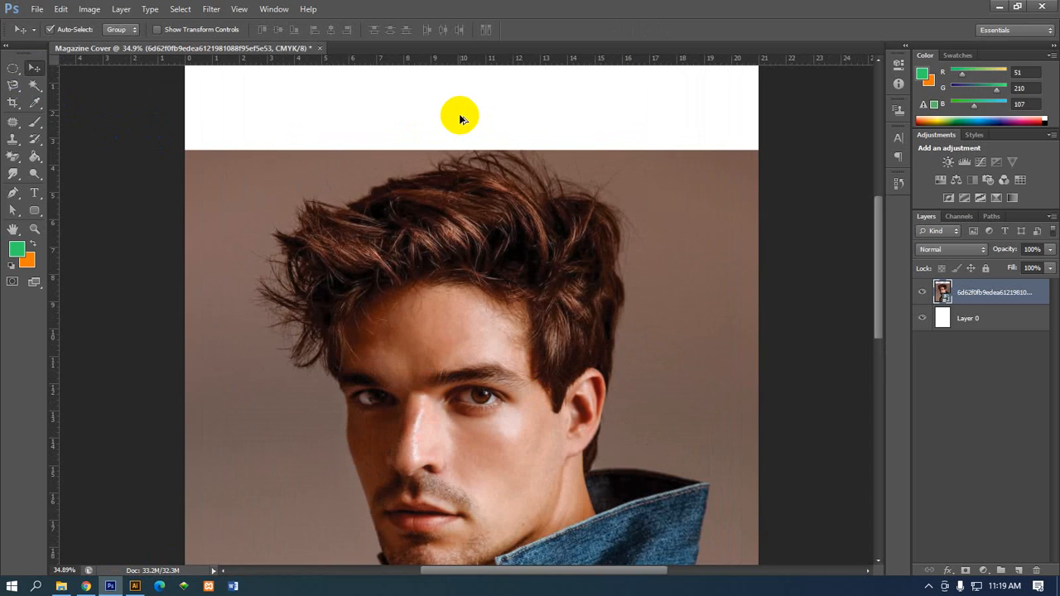
pyautogui.scroll(-2, 461, 111)
pyautogui.moveTo(461, 111); pyautogui.dragTo(483, 214)
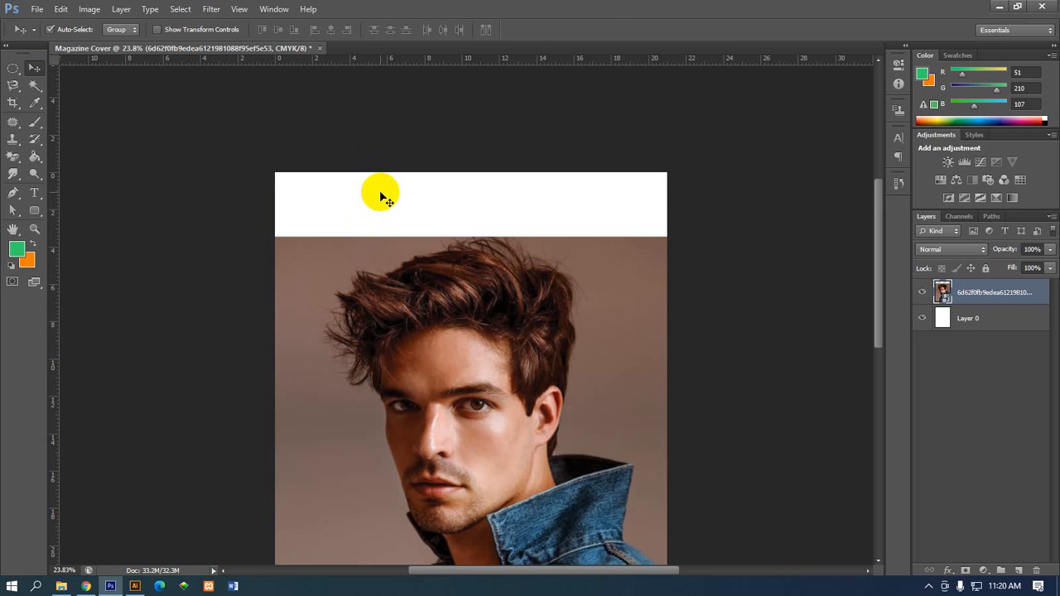
pyautogui.scroll(-2, 378, 203)
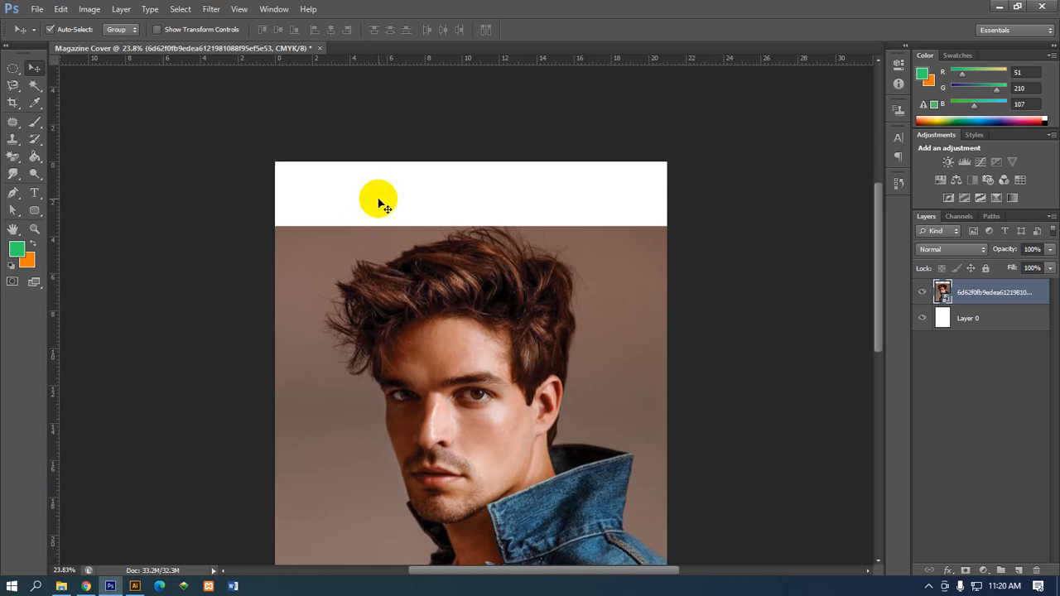
pyautogui.scroll(-1, 378, 203)
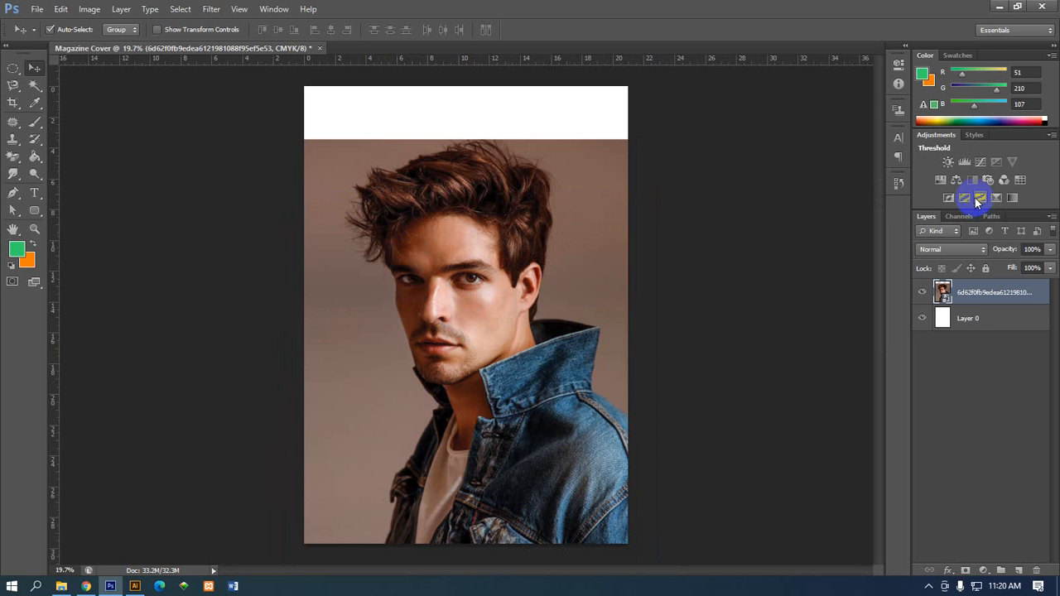
# Hide the close-up portrait and place the desktop photo of the standing man, scaled to about 50.4% so it covers the page
pyautogui.click(922, 292)
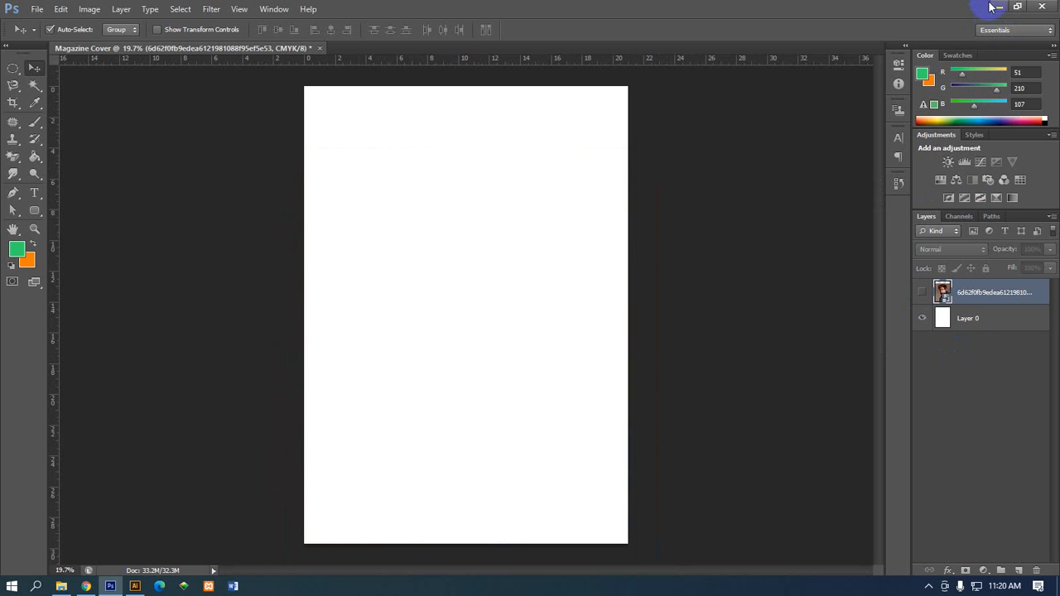
pyautogui.click(994, 6)
pyautogui.moveTo(224, 334); pyautogui.dragTo(468, 391)
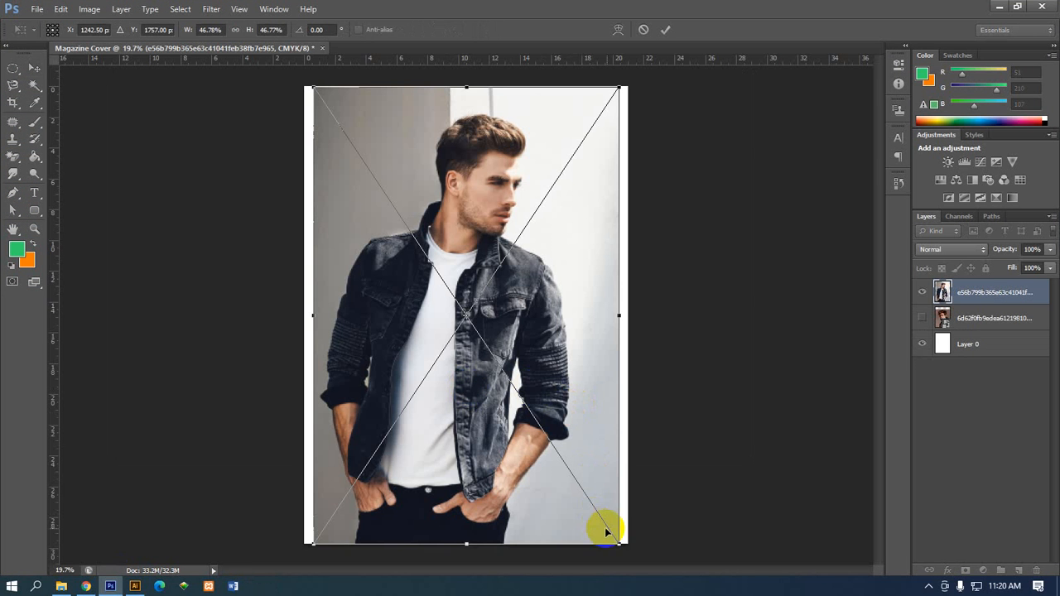
pyautogui.moveTo(621, 545); pyautogui.dragTo(635, 559)
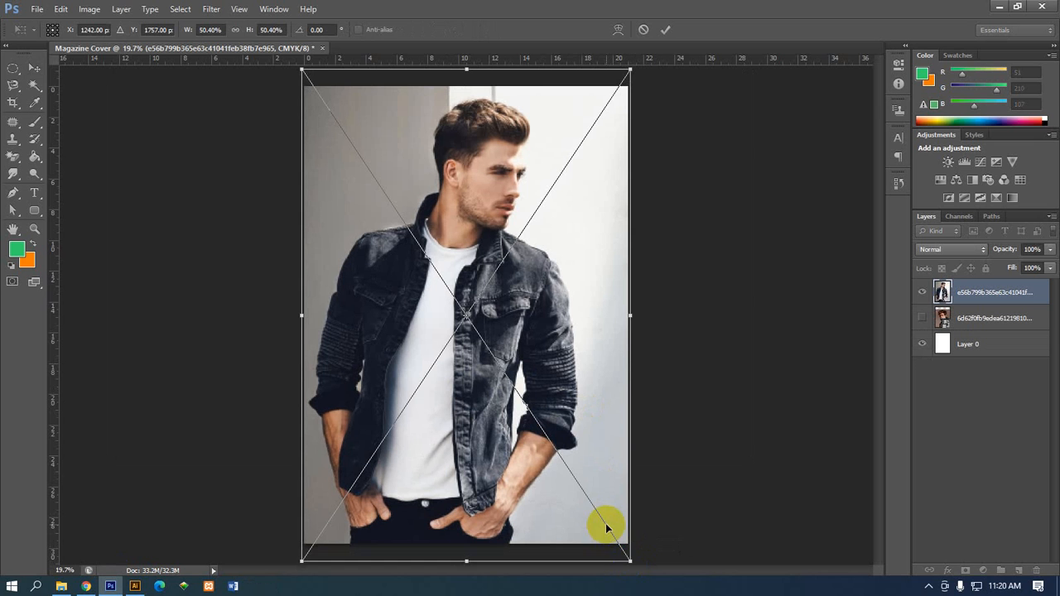
pyautogui.press('Return')
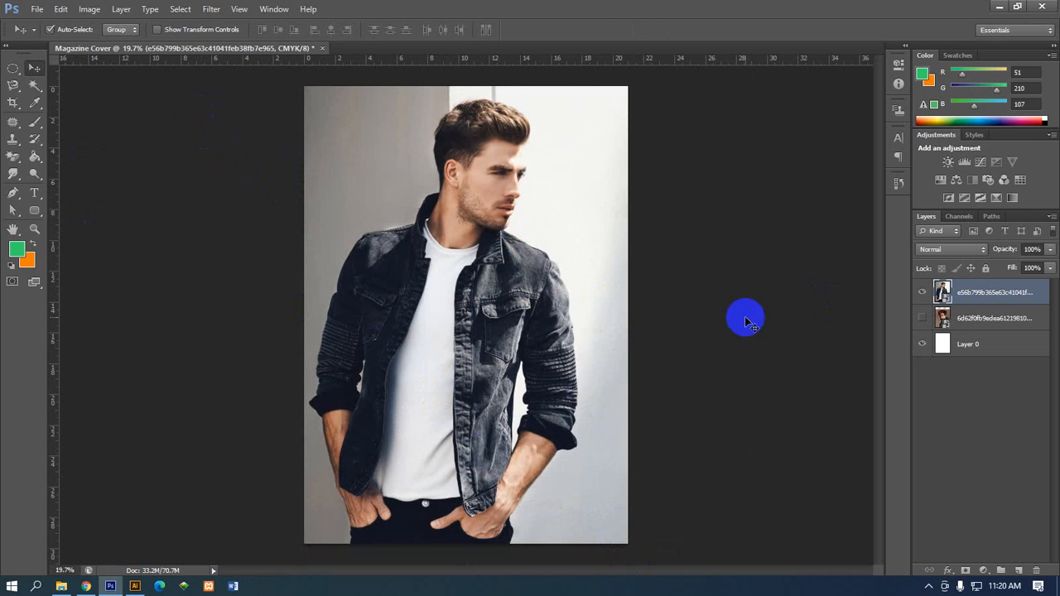
# Hide the standing man's layer, move it beneath Layer 0, and show the close-up portrait layer again
pyautogui.click(919, 296)
pyautogui.moveTo(970, 294); pyautogui.dragTo(978, 358)
pyautogui.click(923, 296)
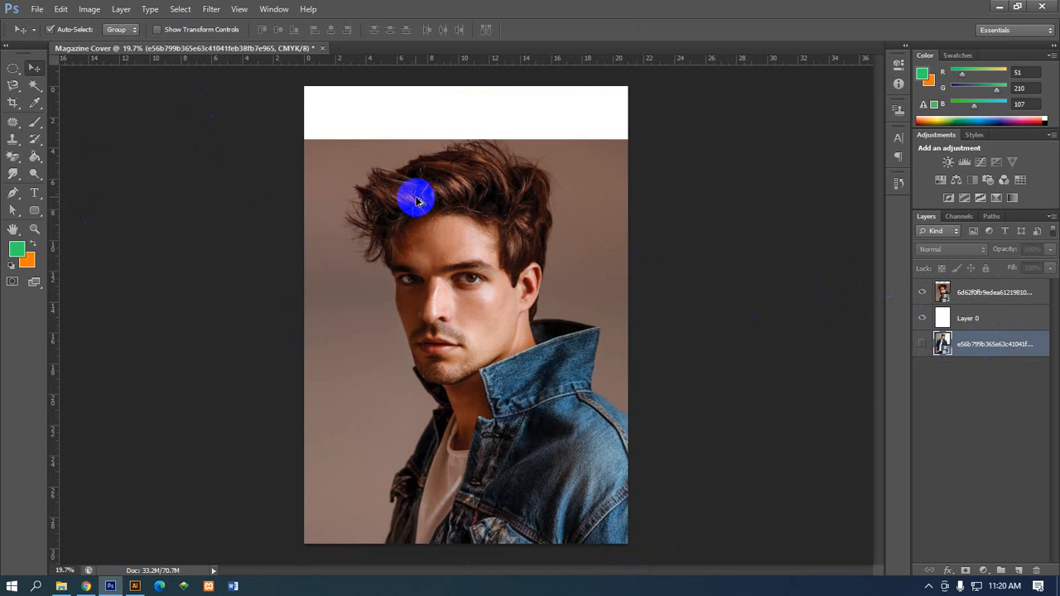
# Try different vertical positions for the close-up portrait, returning it flush with the page's bottom edge
pyautogui.scroll(1, 422, 197)
pyautogui.moveTo(433, 199); pyautogui.dragTo(434, 190)
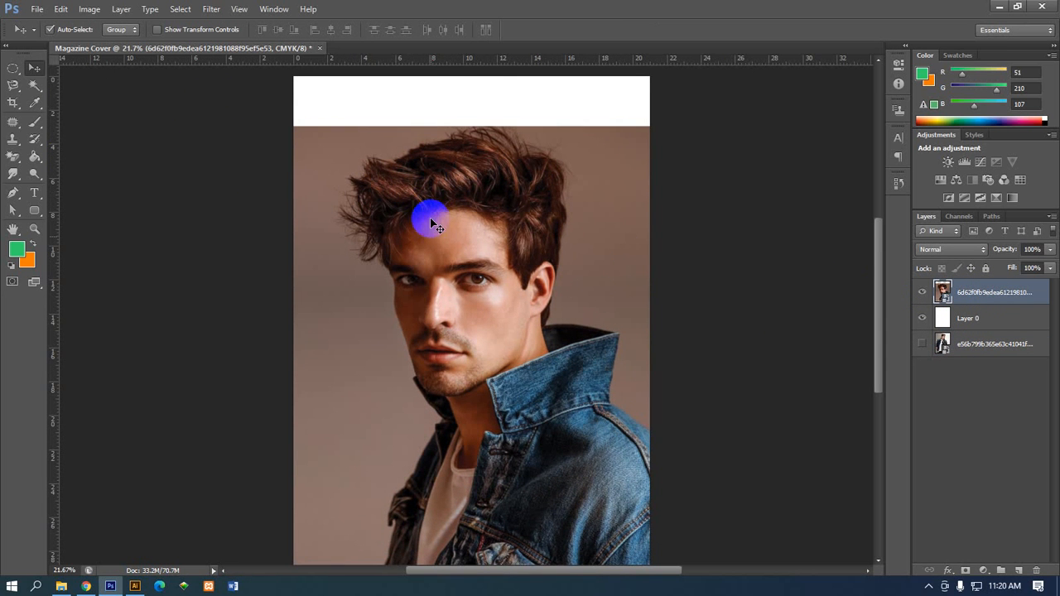
pyautogui.scroll(-2, 461, 248)
pyautogui.moveTo(472, 313); pyautogui.dragTo(483, 337)
pyautogui.scroll(1, 492, 267)
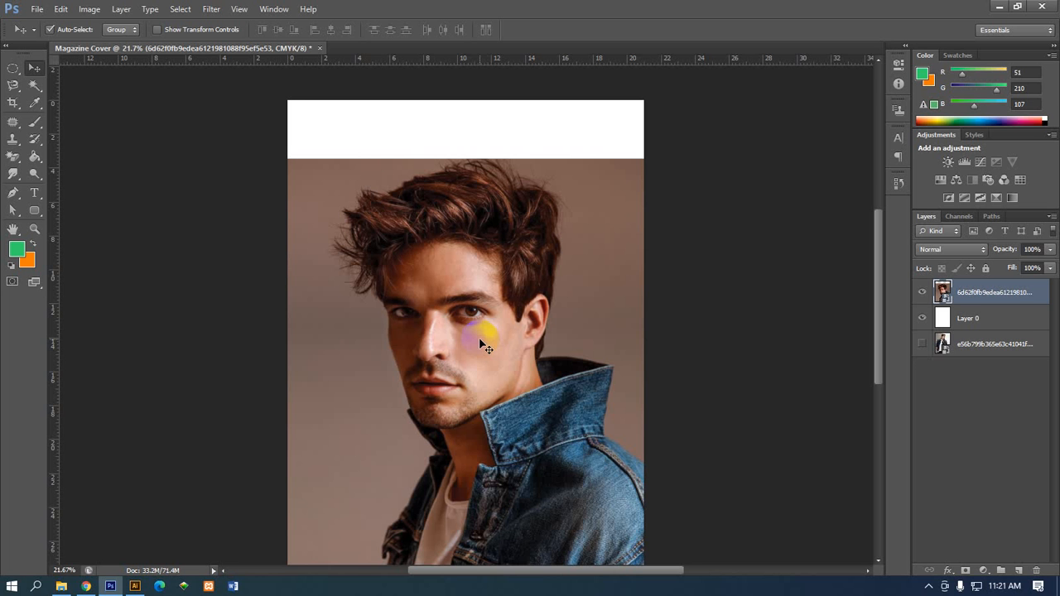
pyautogui.moveTo(481, 342); pyautogui.dragTo(479, 309)
pyautogui.scroll(-2, 477, 310)
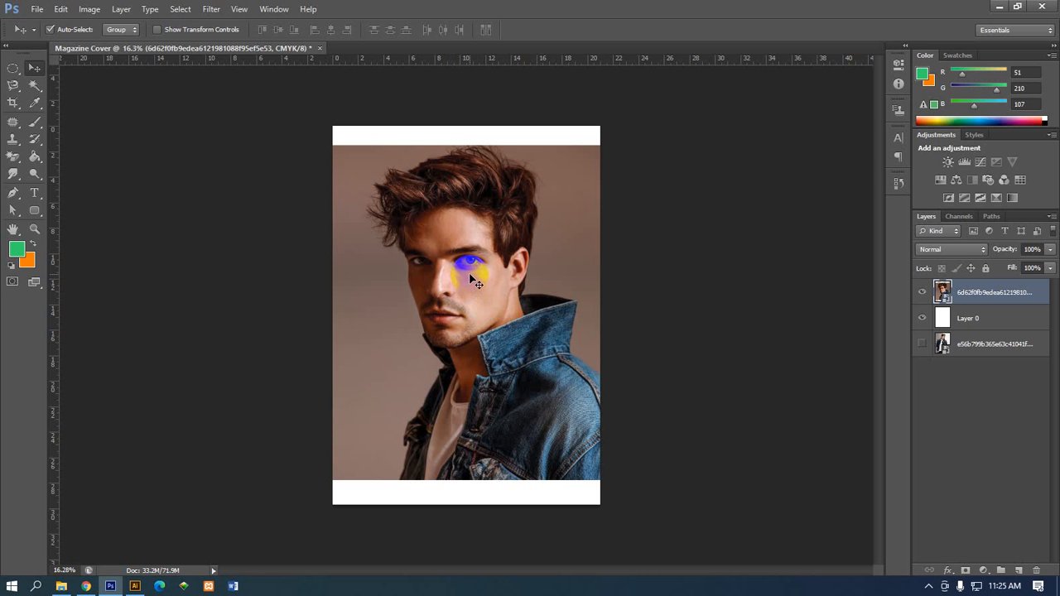
pyautogui.moveTo(472, 272); pyautogui.dragTo(473, 265)
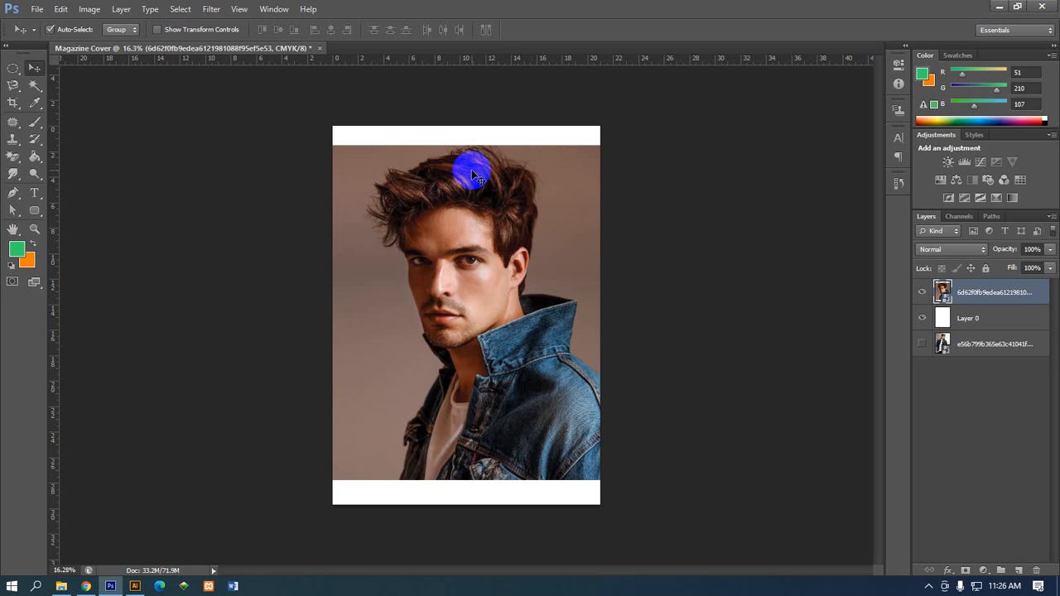
pyautogui.moveTo(469, 165); pyautogui.dragTo(468, 223)
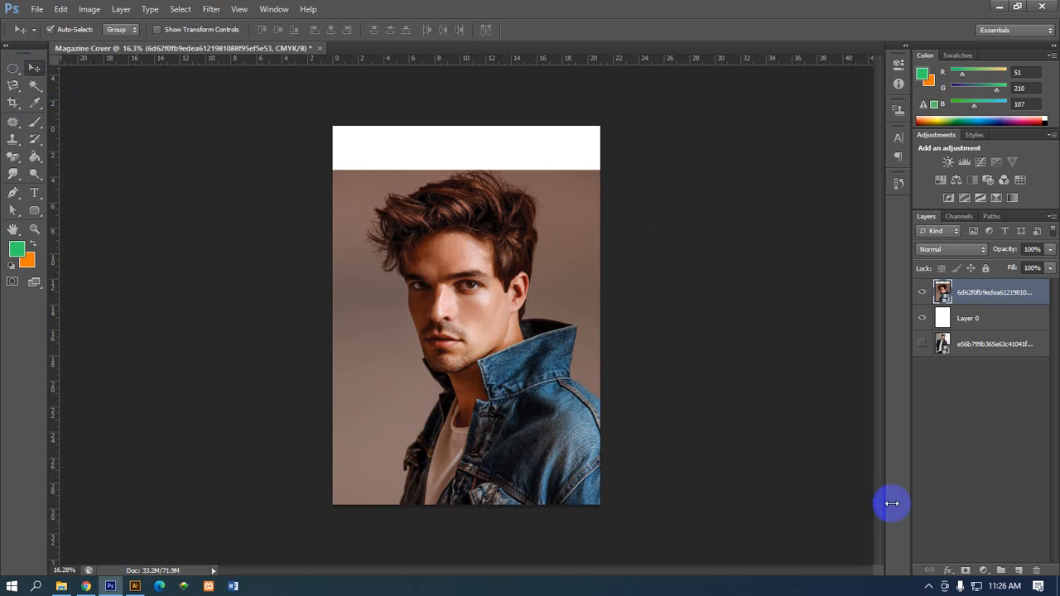
pyautogui.click(929, 587)
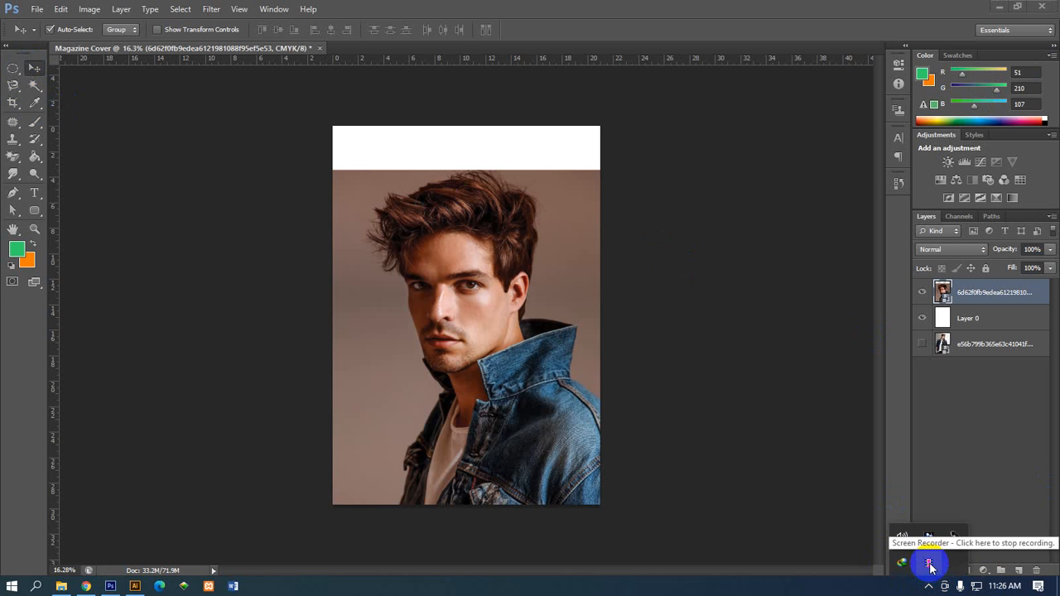
pyautogui.click(395, 267)
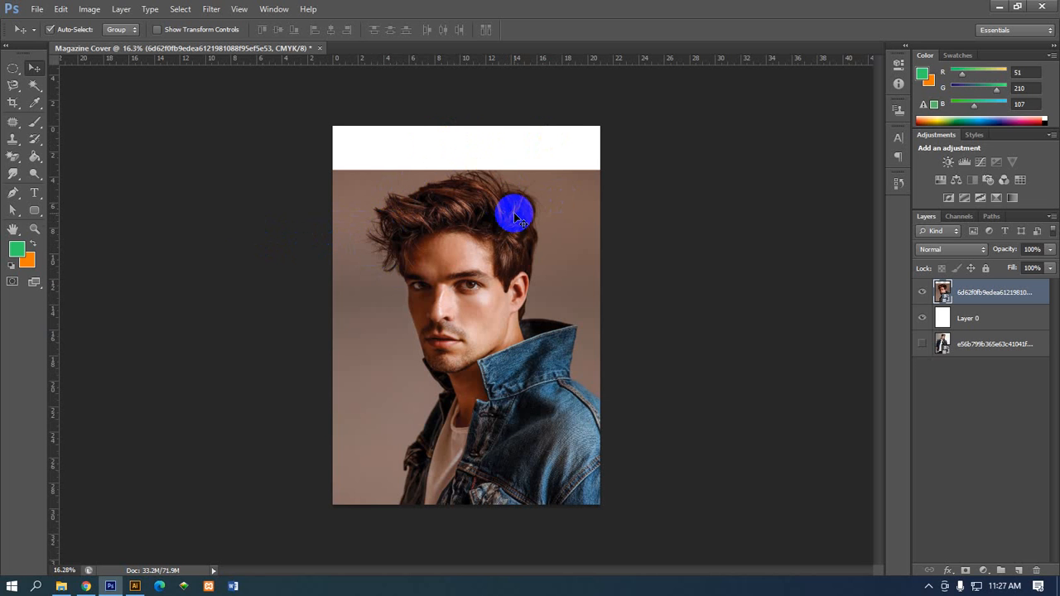
# Shift the close-up portrait horizontally to the right, leaving a white strip along the page's left side
pyautogui.moveTo(398, 215); pyautogui.dragTo(469, 229)
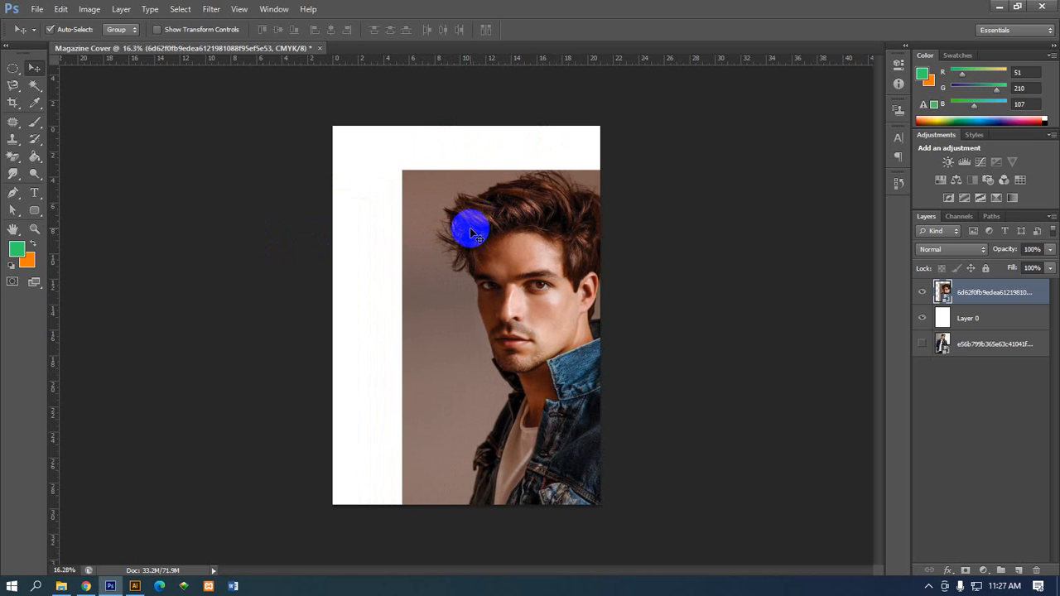
# Rasterize the close-up portrait's smart object layer so that its pixels can be edited directly
pyautogui.rightClick(945, 295)
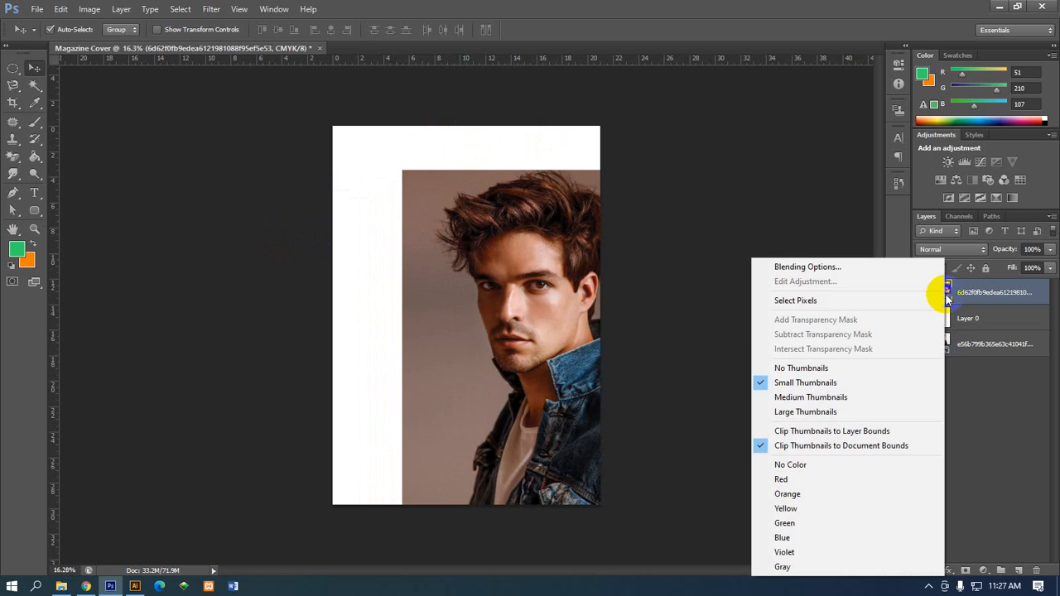
pyautogui.click(962, 295)
pyautogui.rightClick(963, 295)
pyautogui.rightClick(973, 292)
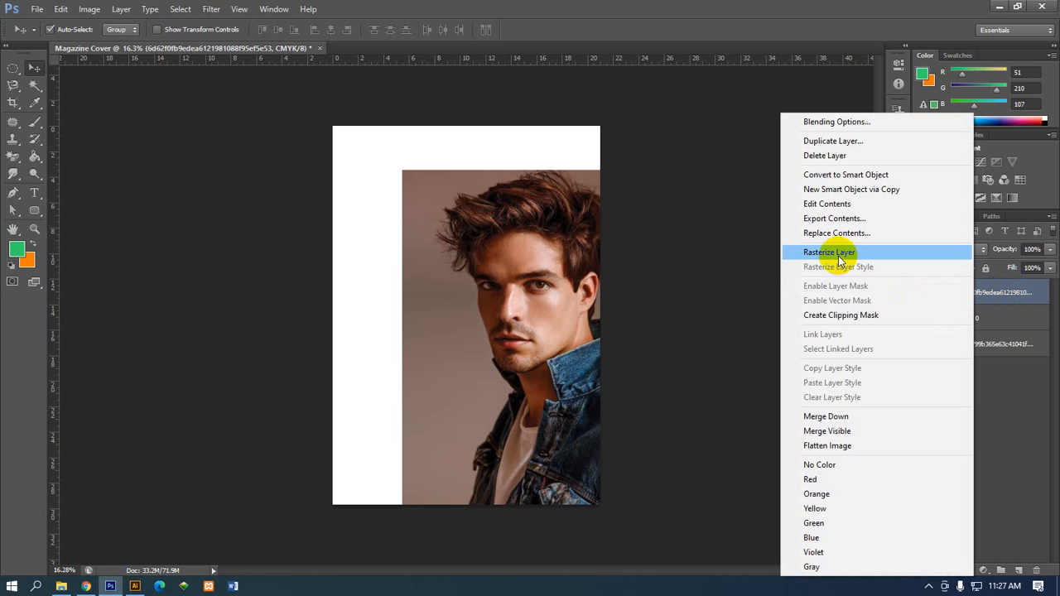
pyautogui.click(832, 253)
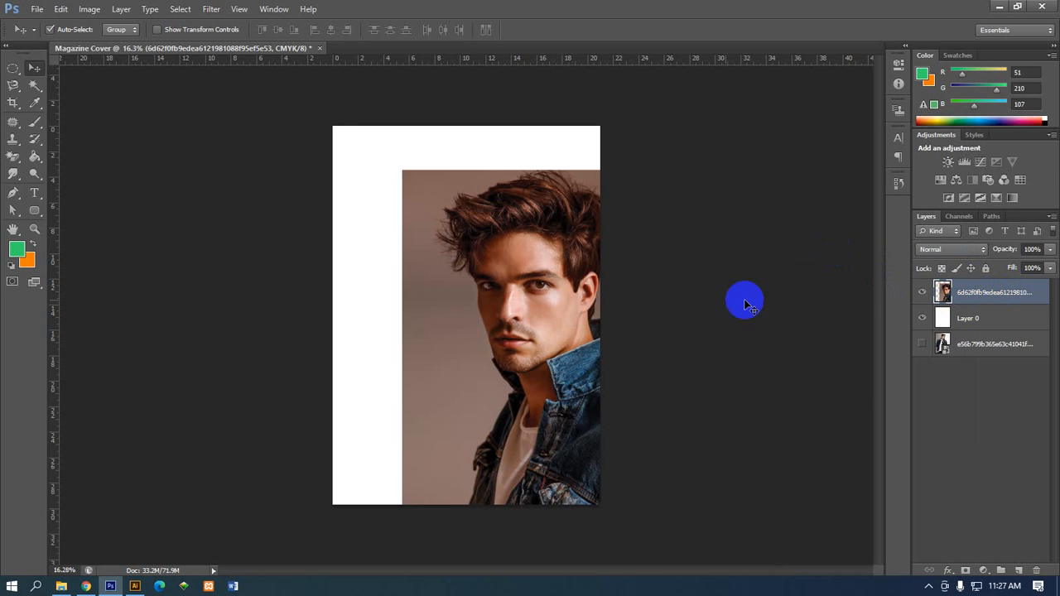
# Select a narrow full-height background strip along the portrait's left edge with the Rectangular Marquee and copy it to a new layer
pyautogui.scroll(1, 428, 264)
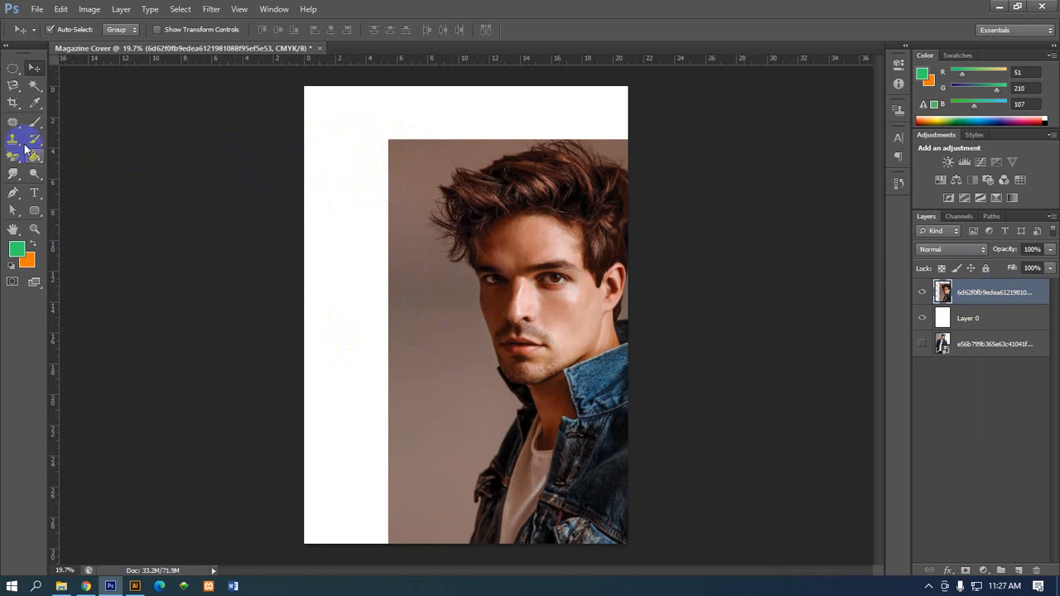
pyautogui.click(13, 69)
pyautogui.moveTo(13, 70); pyautogui.dragTo(56, 66)
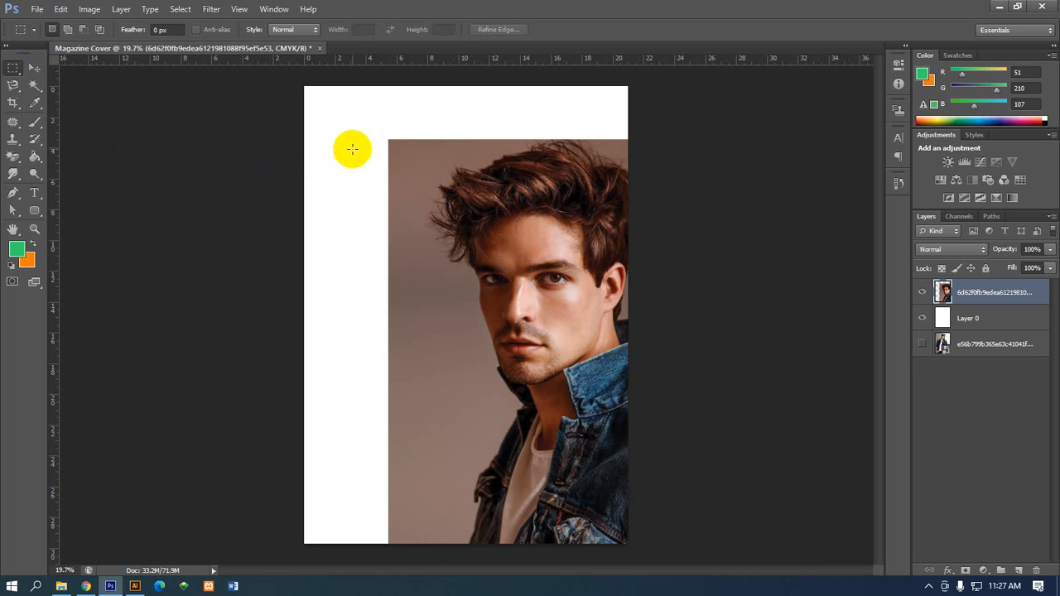
pyautogui.moveTo(382, 132); pyautogui.dragTo(419, 547)
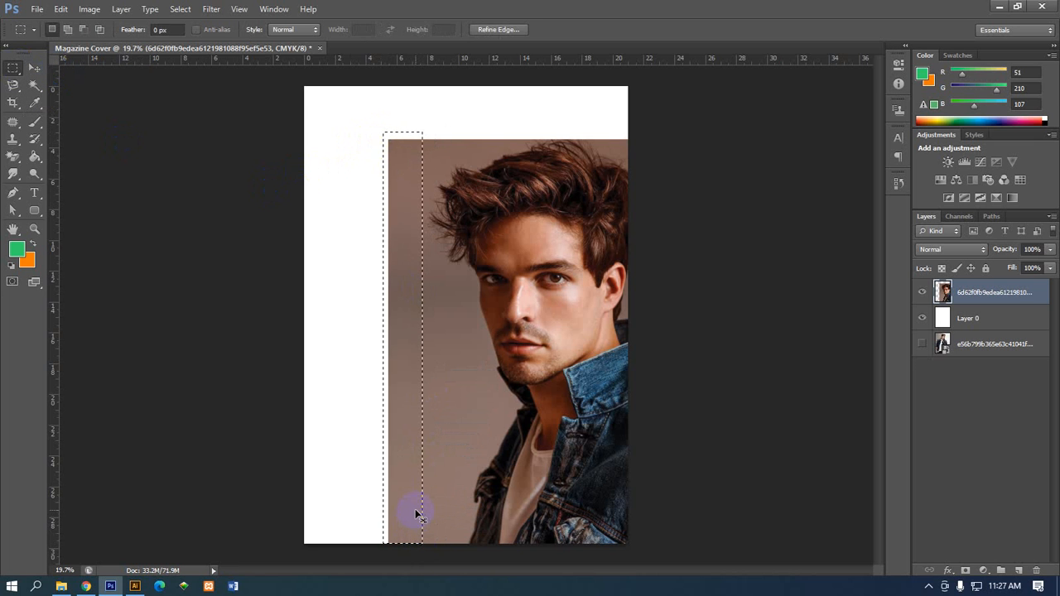
pyautogui.hotkey('ctrl', 'j')
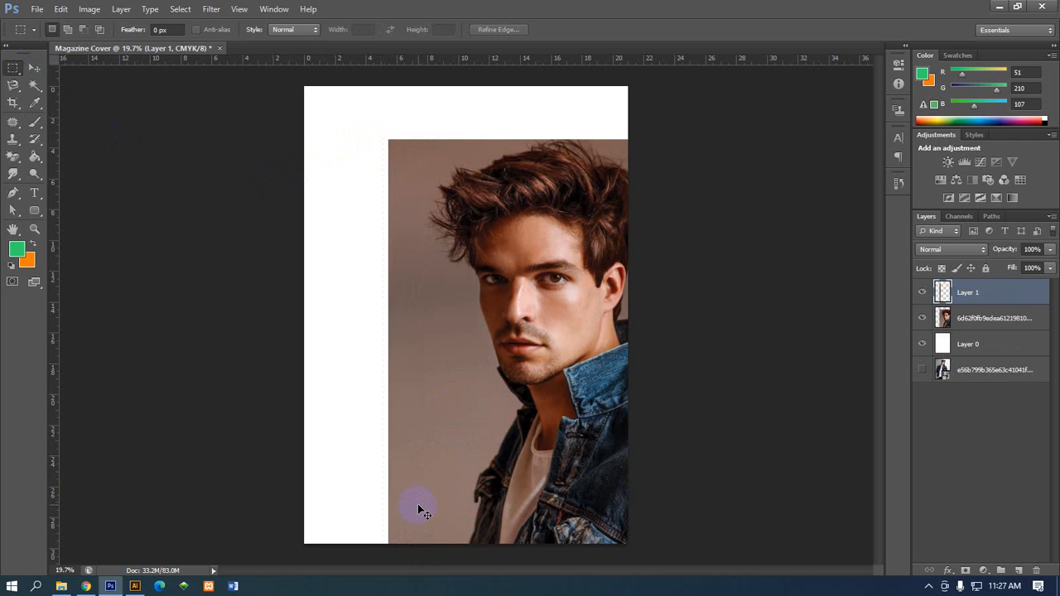
# Stretch the copied background strip leftward to about 7.69 cm wide, covering the white area up to the page's edge
pyautogui.hotkey('ctrl', 't')
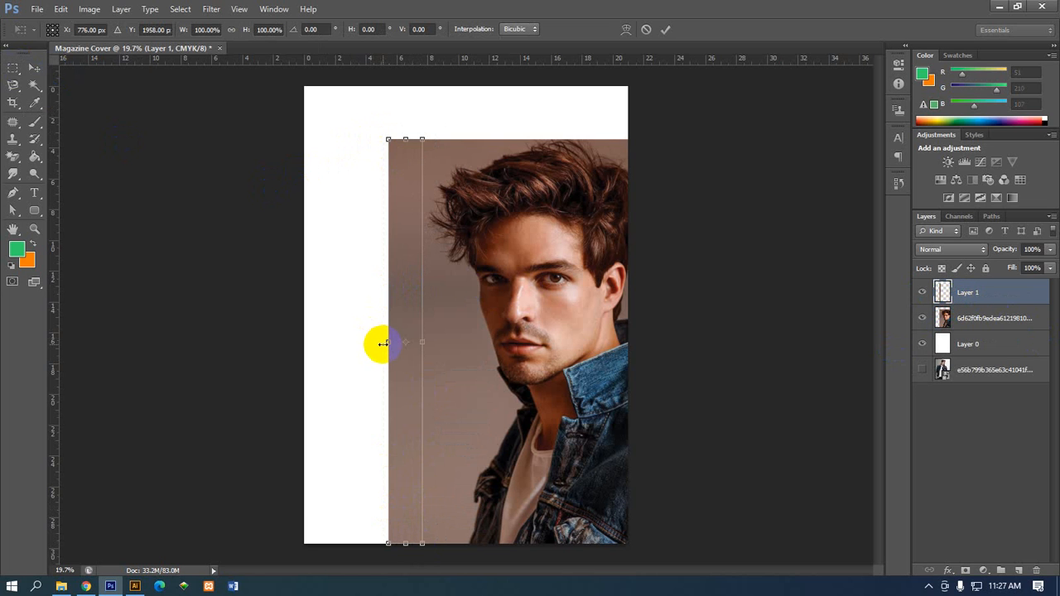
pyautogui.moveTo(384, 342); pyautogui.dragTo(301, 342)
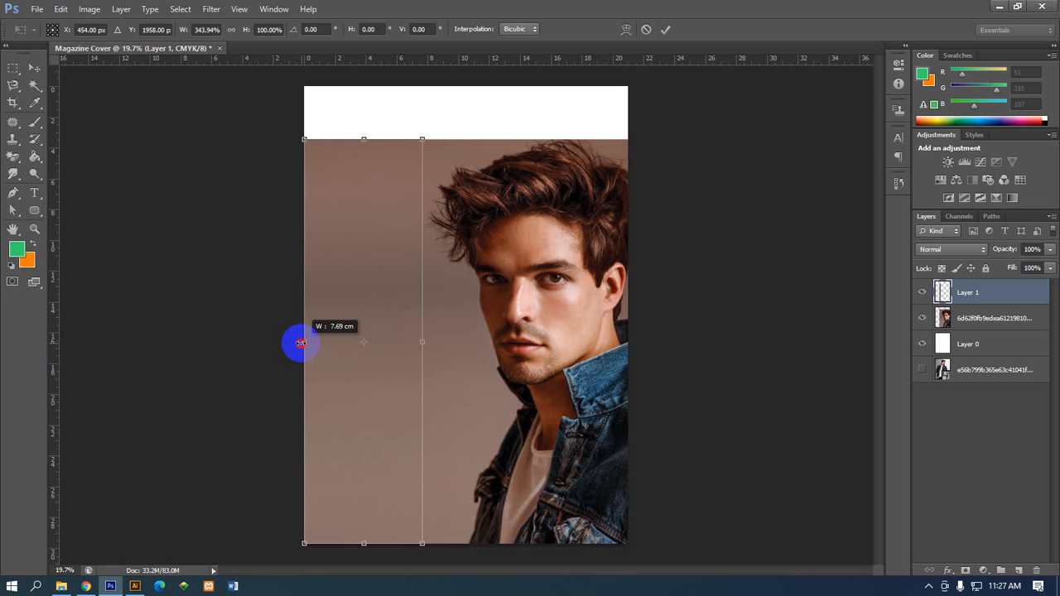
pyautogui.moveTo(300, 343); pyautogui.dragTo(297, 343)
pyautogui.press('Return')
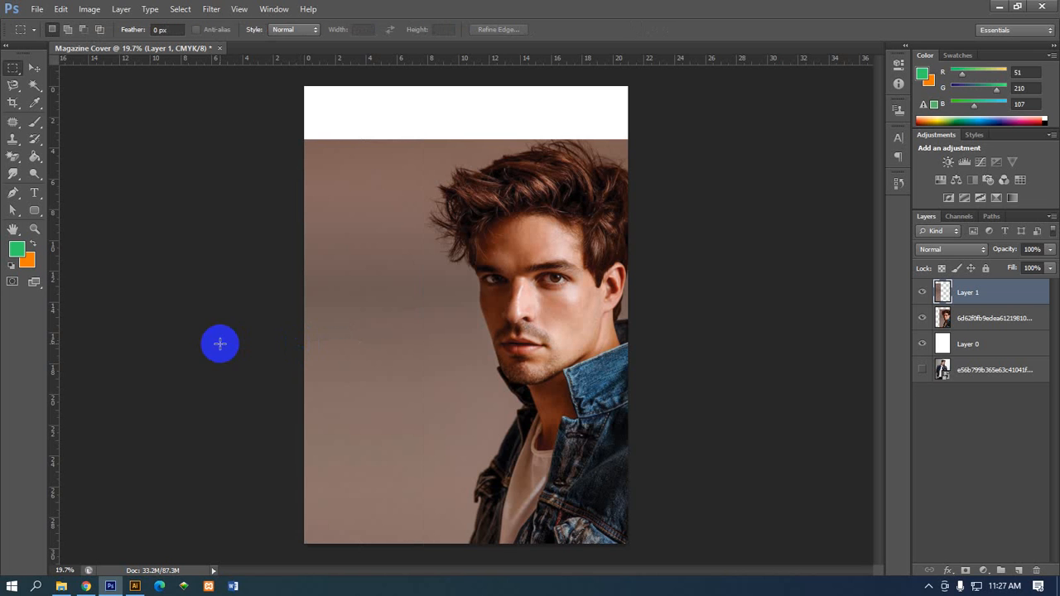
# Delete the stretched strip layer and move the close-up portrait back to span the full page width
pyautogui.click(34, 67)
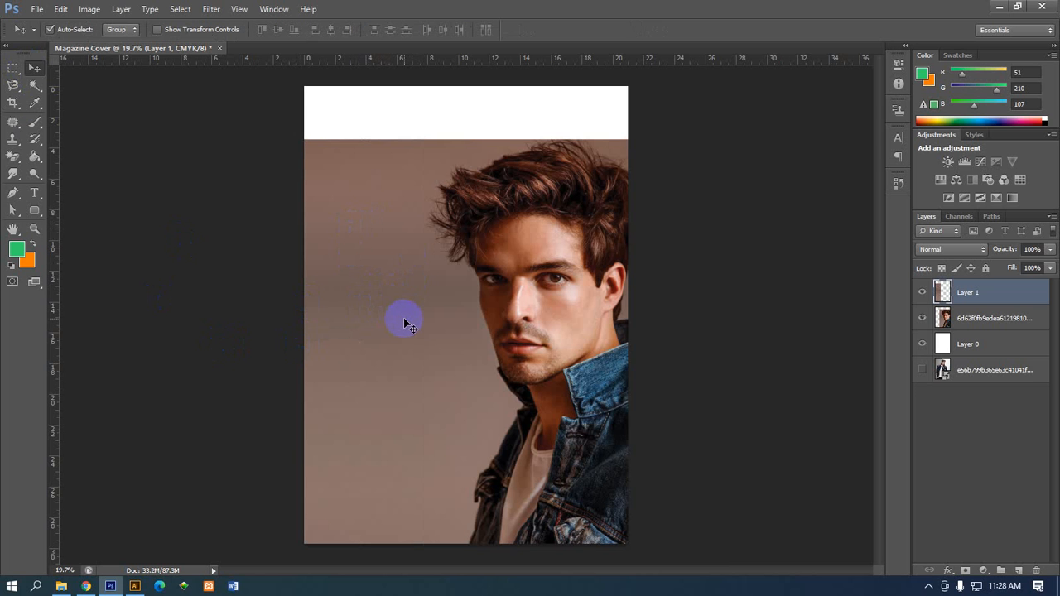
pyautogui.moveTo(256, 256); pyautogui.dragTo(391, 339)
pyautogui.hotkey('ctrl', 'z')
pyautogui.click(698, 366)
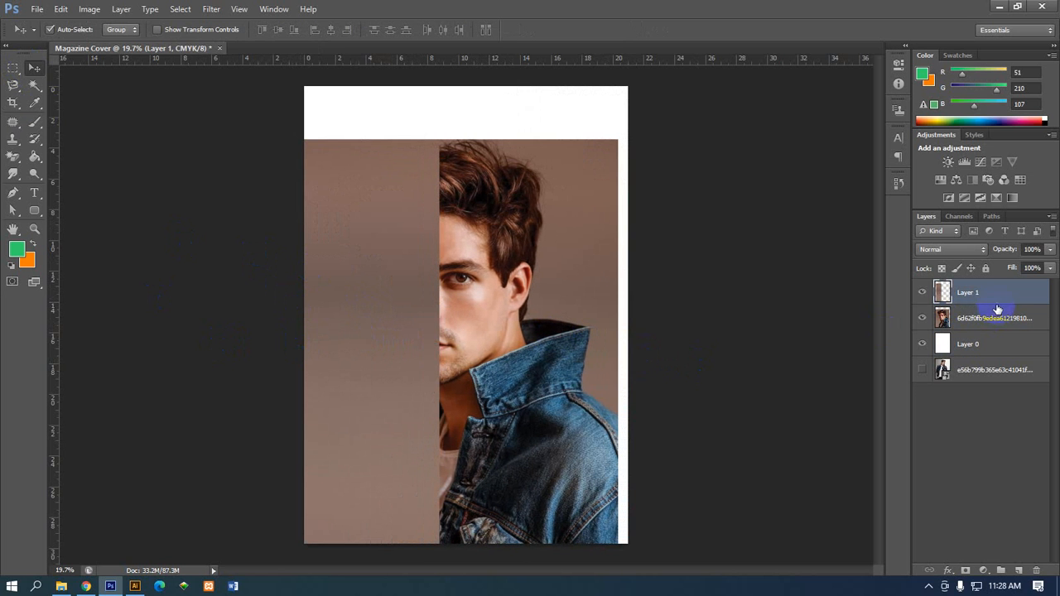
pyautogui.press('Delete')
pyautogui.moveTo(467, 290); pyautogui.dragTo(479, 292)
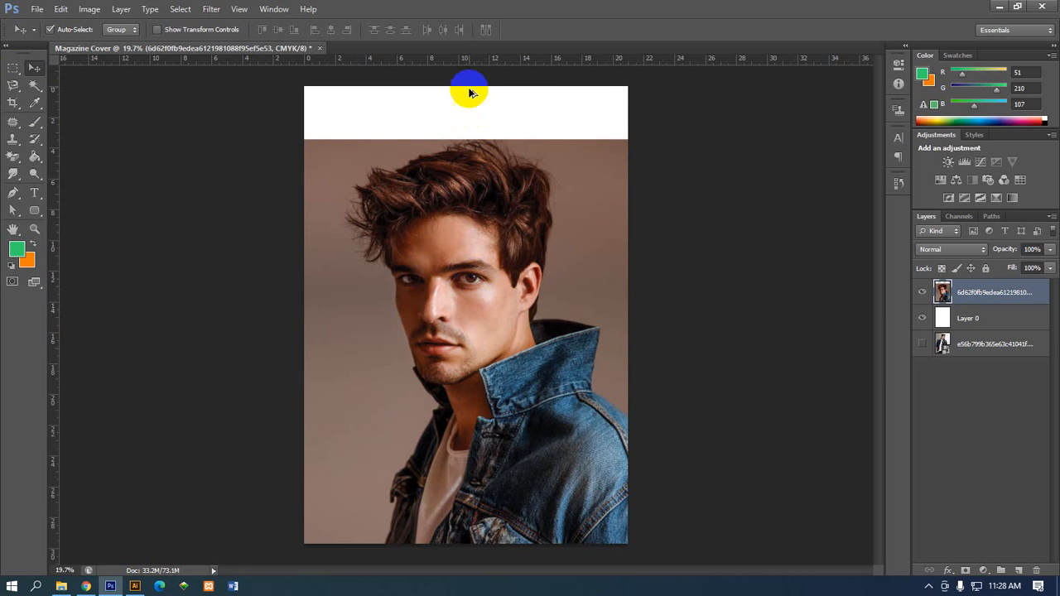
# Draw a green 2481 × 414 px rectangle over the white band between the page's top edge and the portrait
pyautogui.scroll(1, 469, 91)
pyautogui.scroll(2, 466, 87)
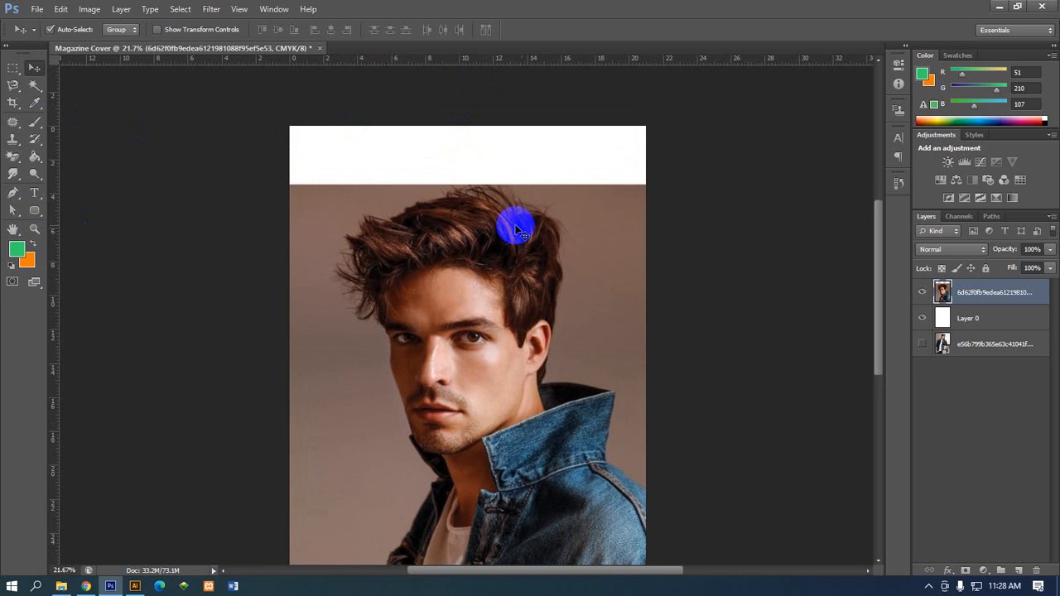
pyautogui.scroll(5, 536, 163)
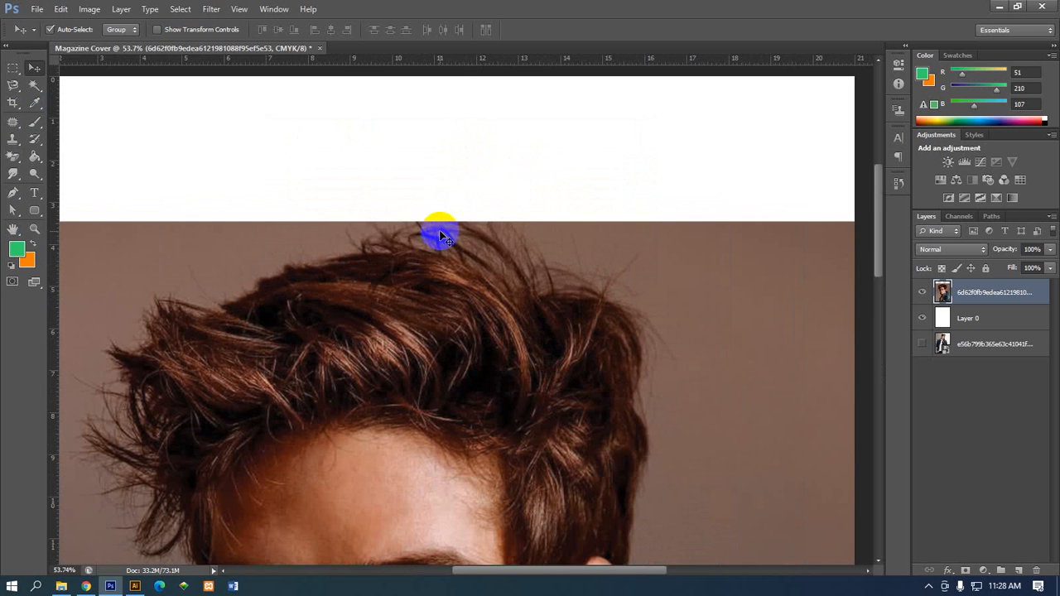
pyautogui.scroll(-2, 447, 223)
pyautogui.scroll(-2, 448, 224)
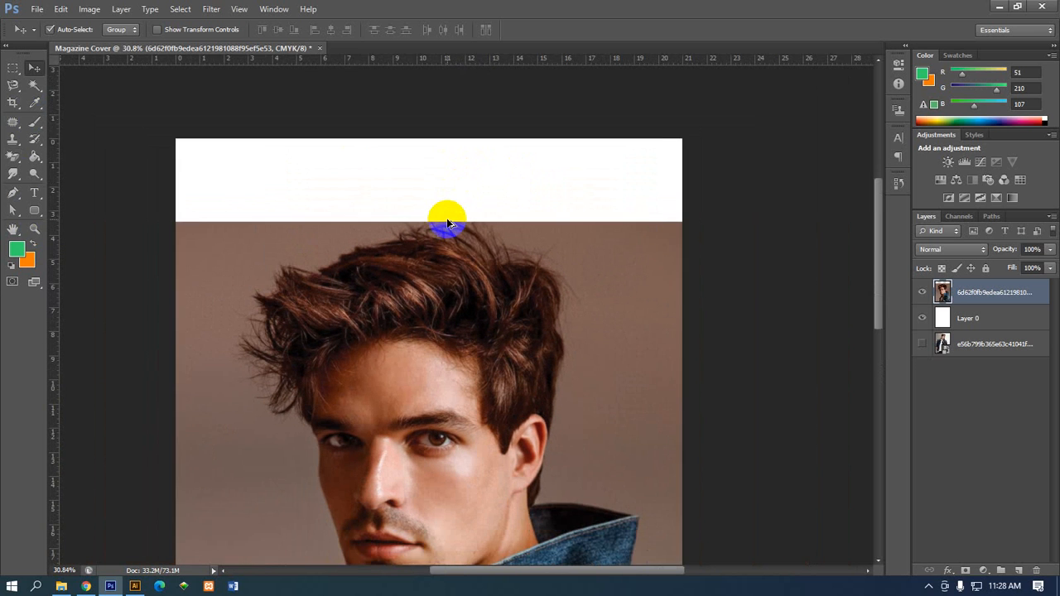
pyautogui.click(29, 210)
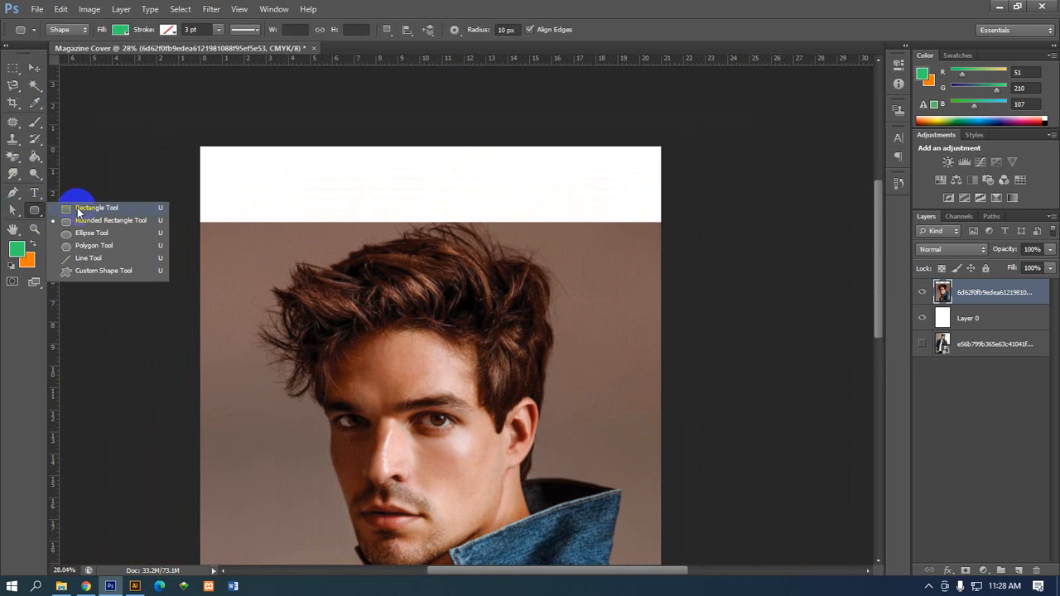
pyautogui.click(83, 211)
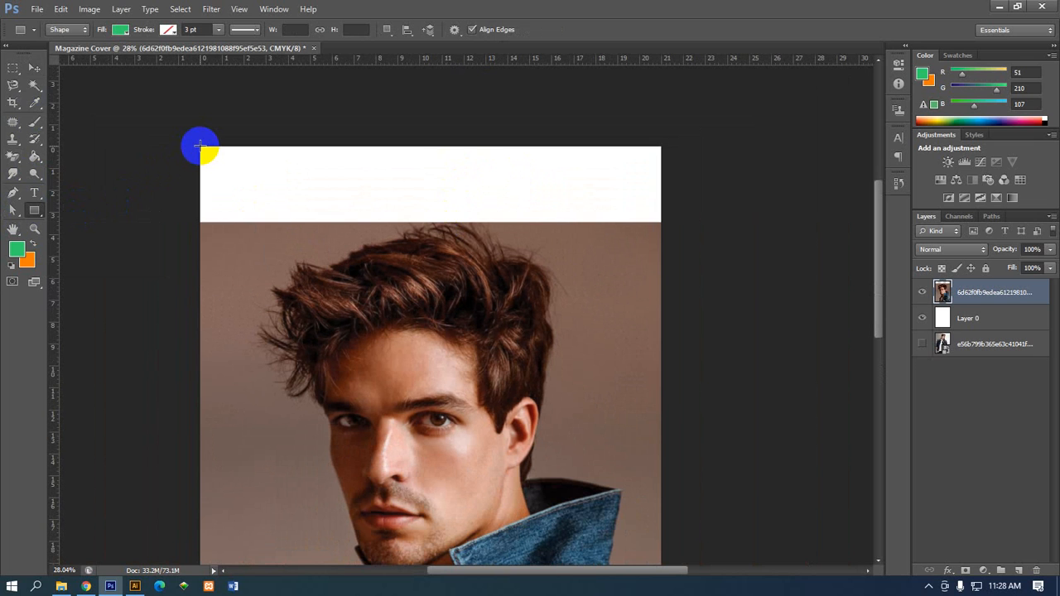
pyautogui.moveTo(200, 146); pyautogui.dragTo(660, 222)
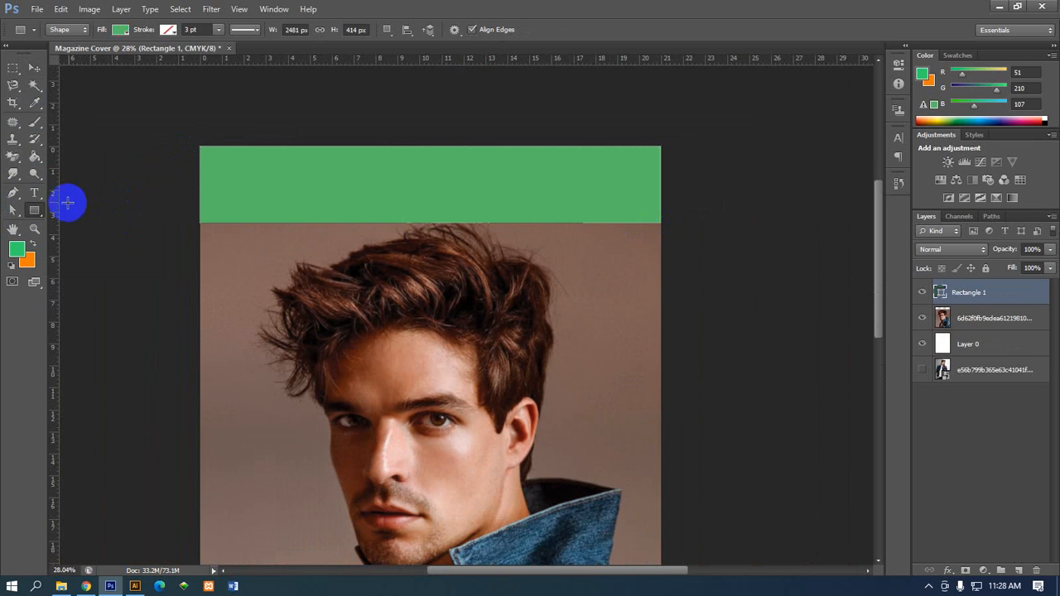
# Fill the rectangle with brown #826258 sampled from the portrait's background just above the hair
pyautogui.click(121, 31)
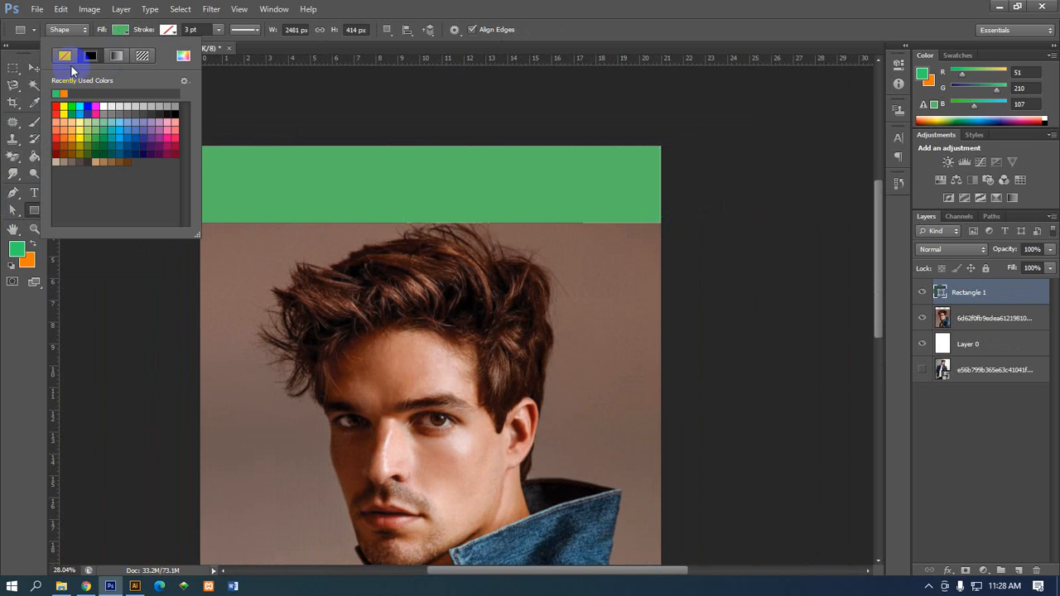
pyautogui.click(182, 55)
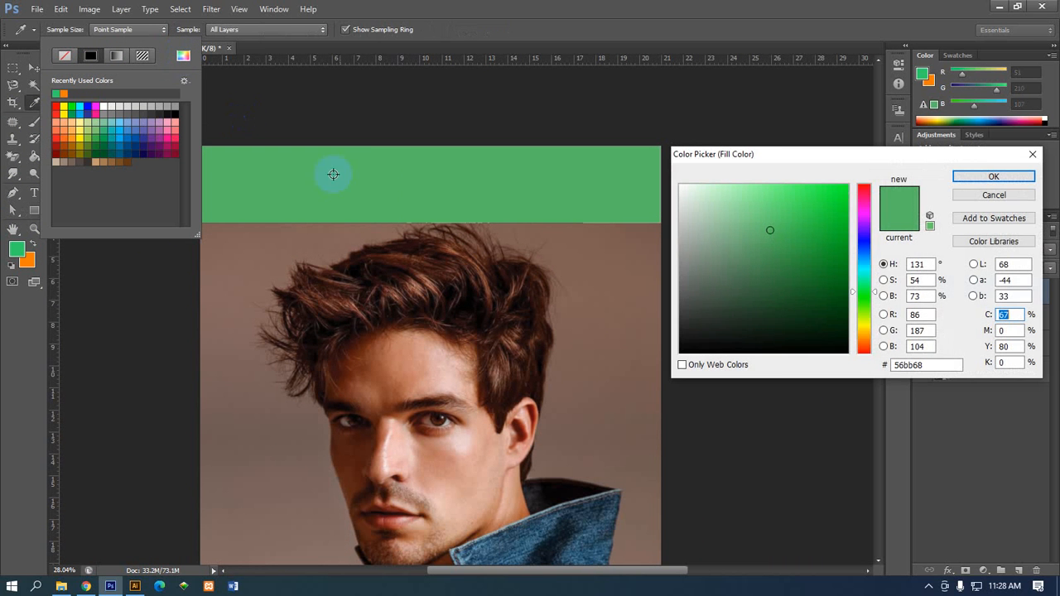
pyautogui.click(289, 237)
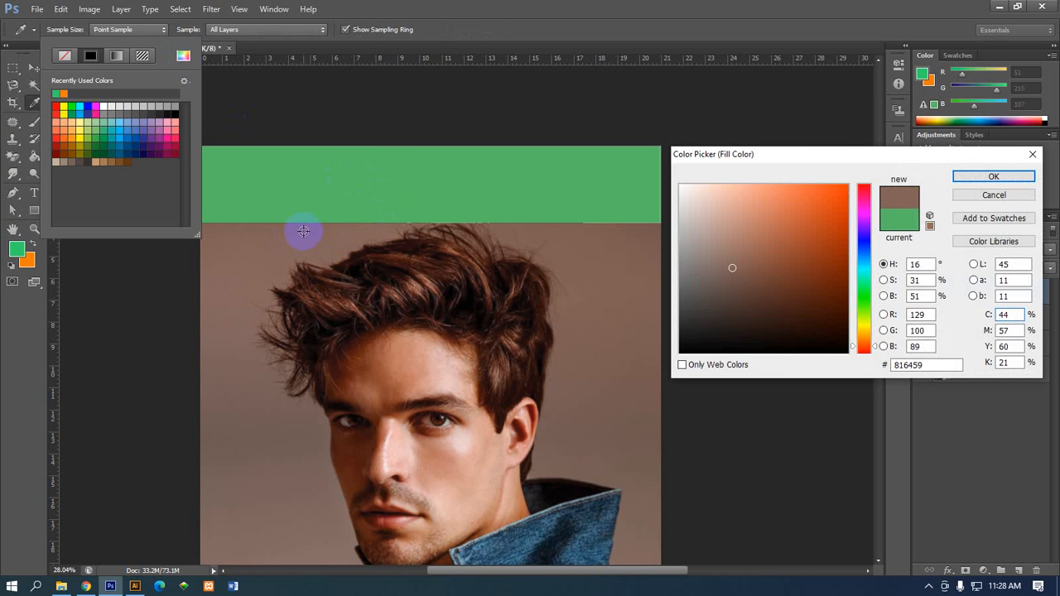
pyautogui.click(304, 232)
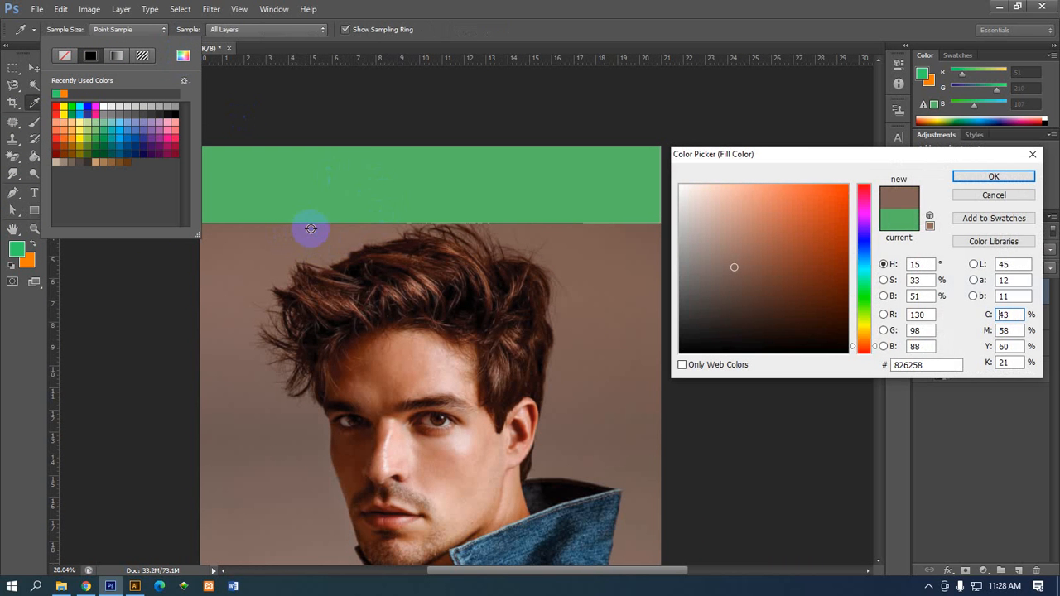
pyautogui.click(995, 176)
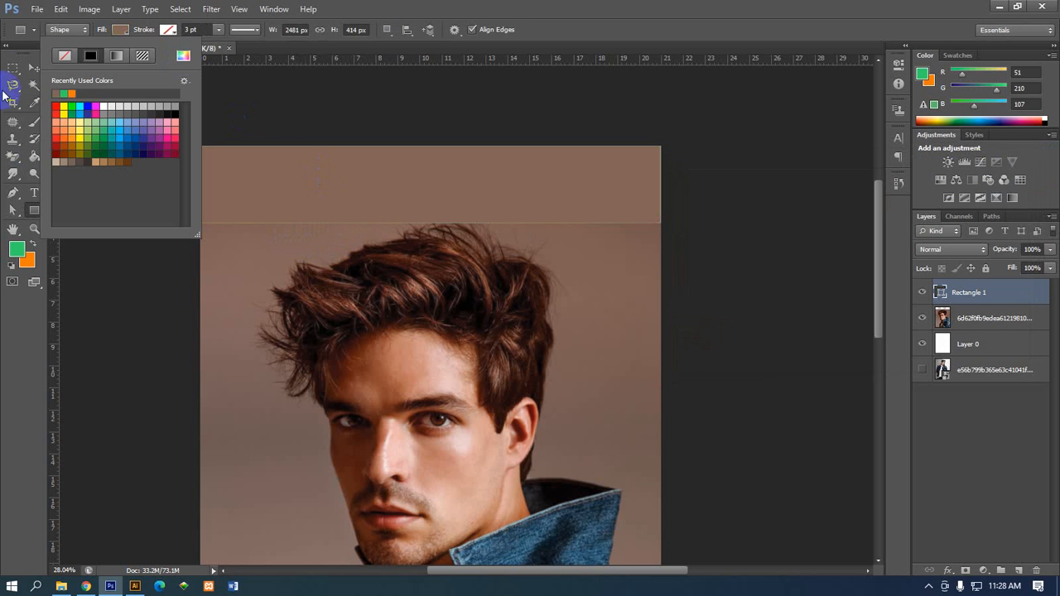
pyautogui.click(31, 67)
pyautogui.click(142, 113)
# Try moving the brown rectangle upward away from the portrait's top edge, and undo the move
pyautogui.scroll(1, 383, 162)
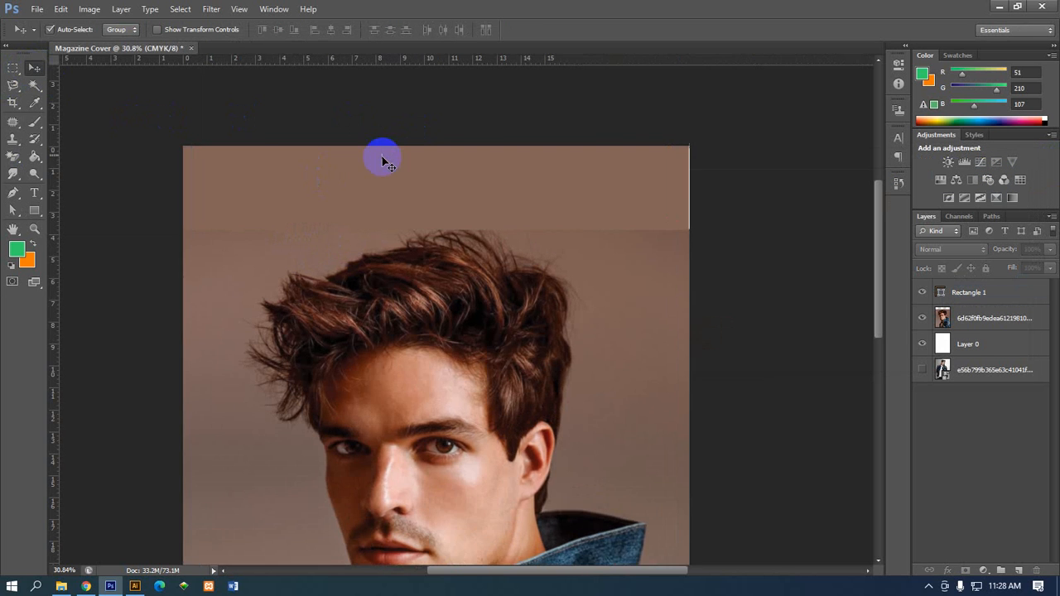
pyautogui.scroll(8, 383, 162)
pyautogui.click(499, 211)
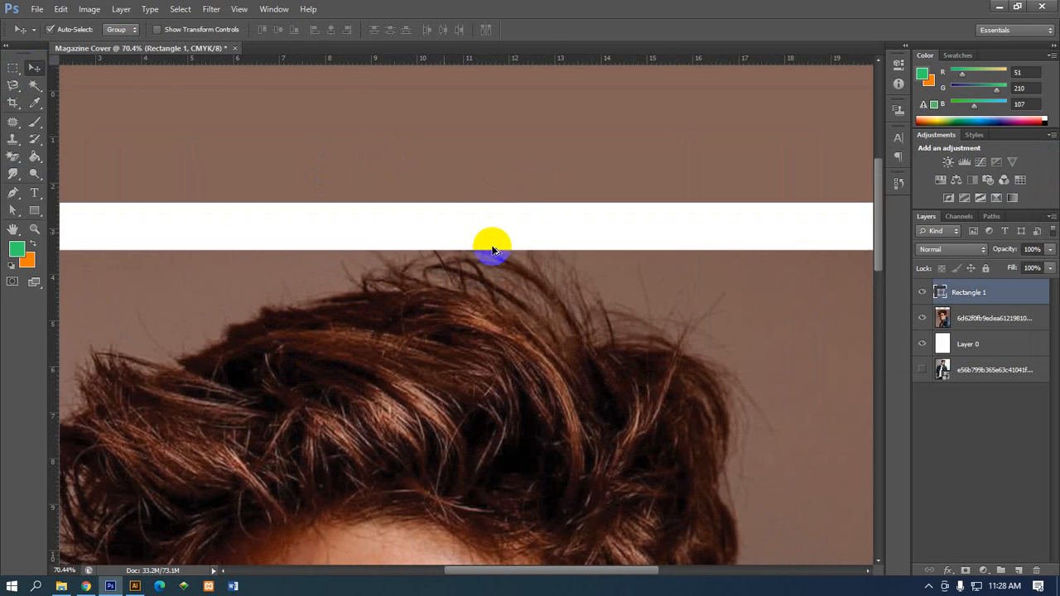
pyautogui.scroll(1, 495, 249)
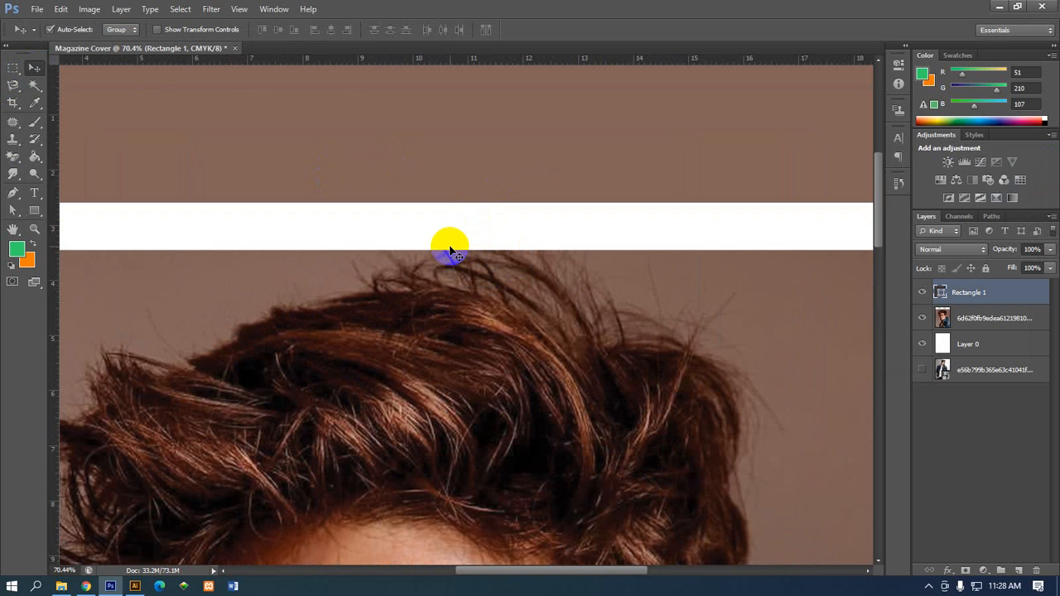
pyautogui.scroll(-4, 449, 249)
pyautogui.hotkey('ctrl', 'z')
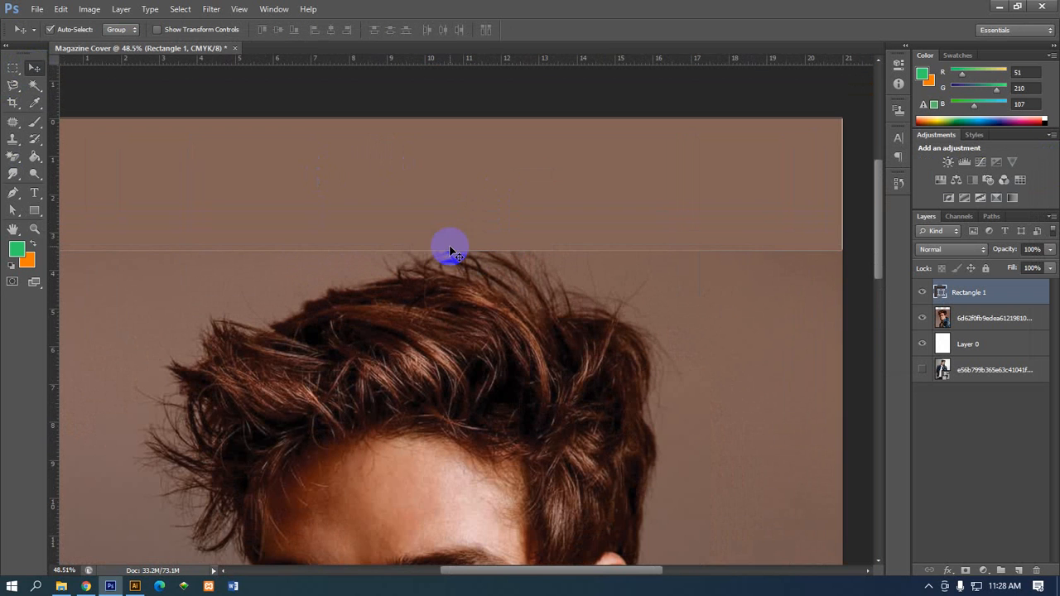
# Examine the seam between the brown rectangle and the portrait's top edge, both close up and across the whole page
pyautogui.scroll(1, 836, 239)
pyautogui.scroll(2, 835, 238)
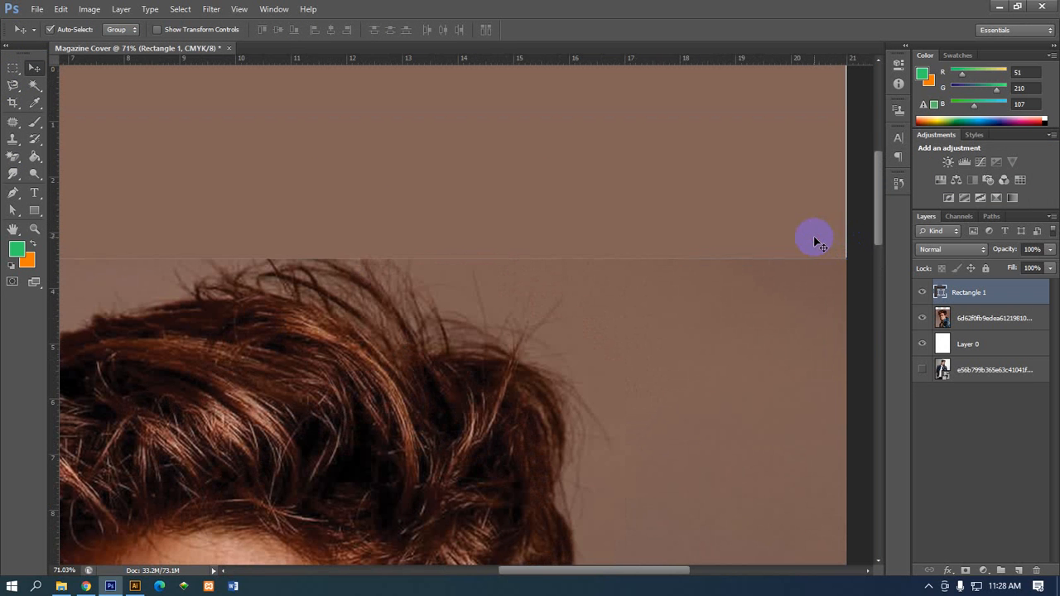
pyautogui.scroll(-10, 497, 230)
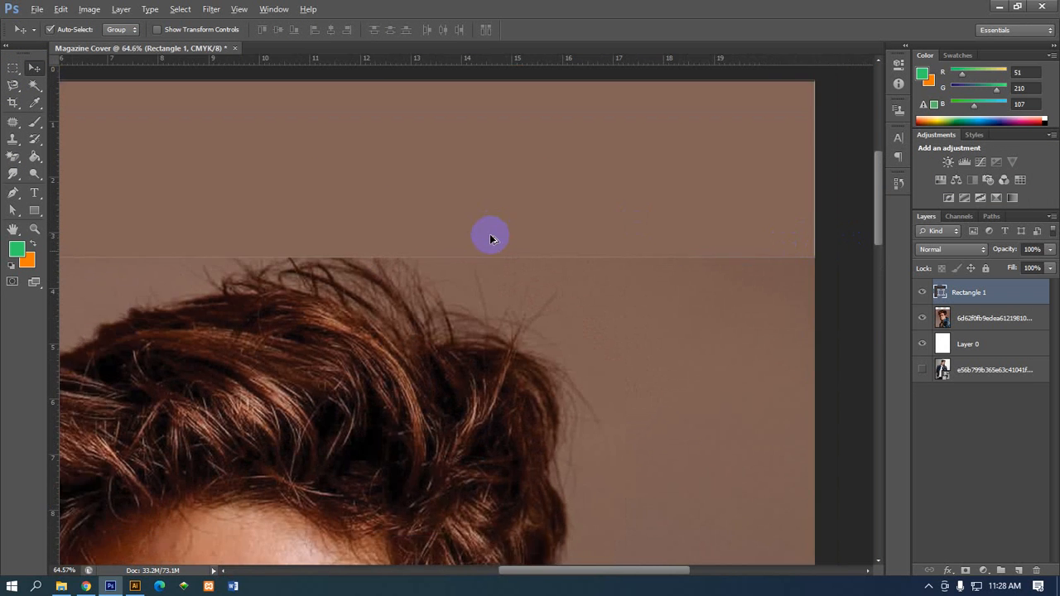
pyautogui.moveTo(190, 190); pyautogui.dragTo(211, 175)
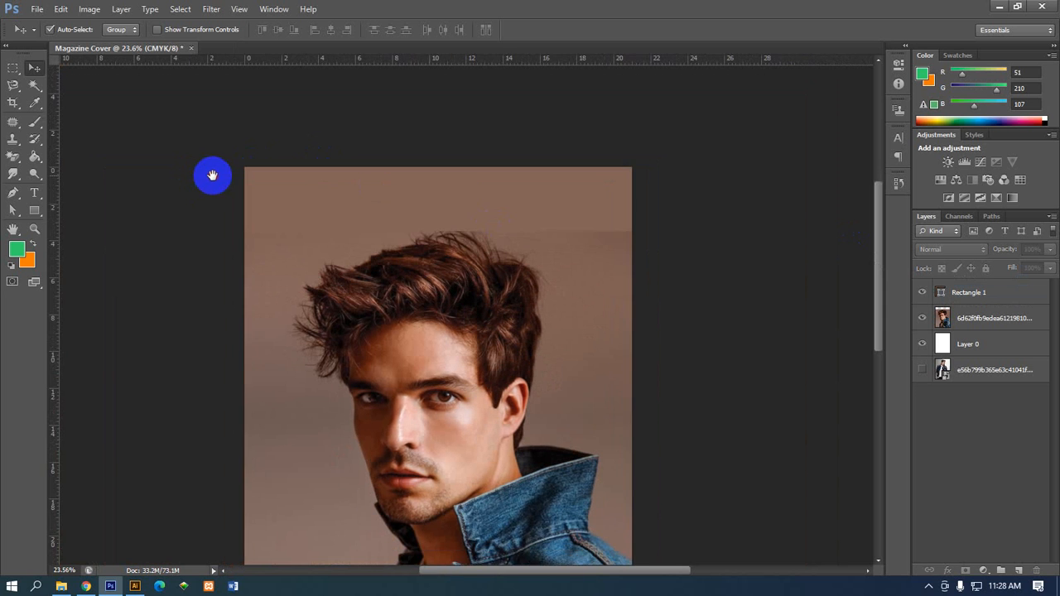
pyautogui.hotkey('ctrl', '0')
pyautogui.scroll(-1, 207, 189)
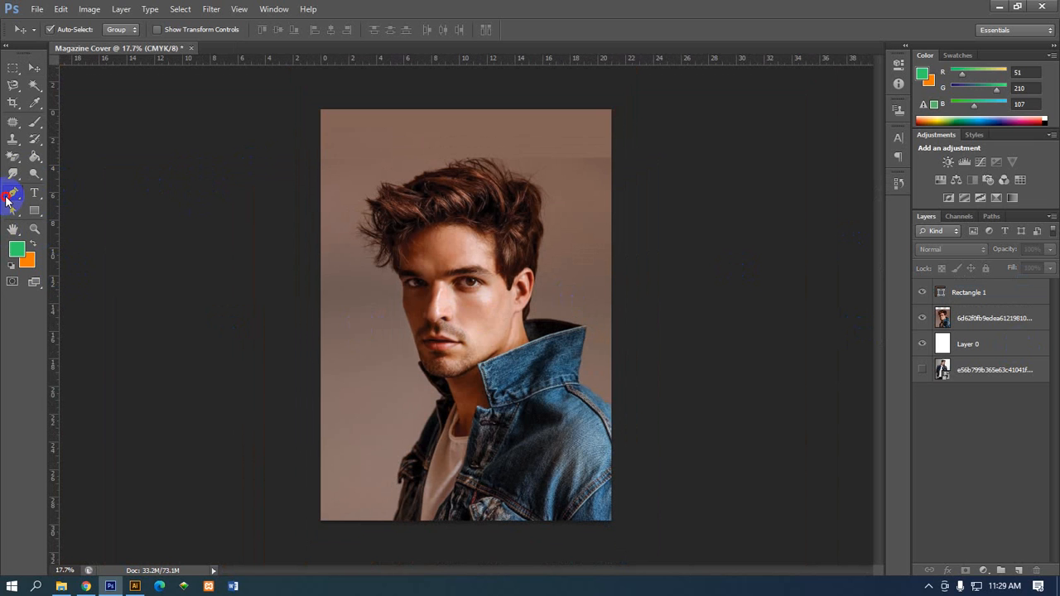
# Draw a green Pen tool shape about 2489 × 1743 px over the page's upper-left area, curving from the left edge to the upper-right corner
pyautogui.click(11, 195)
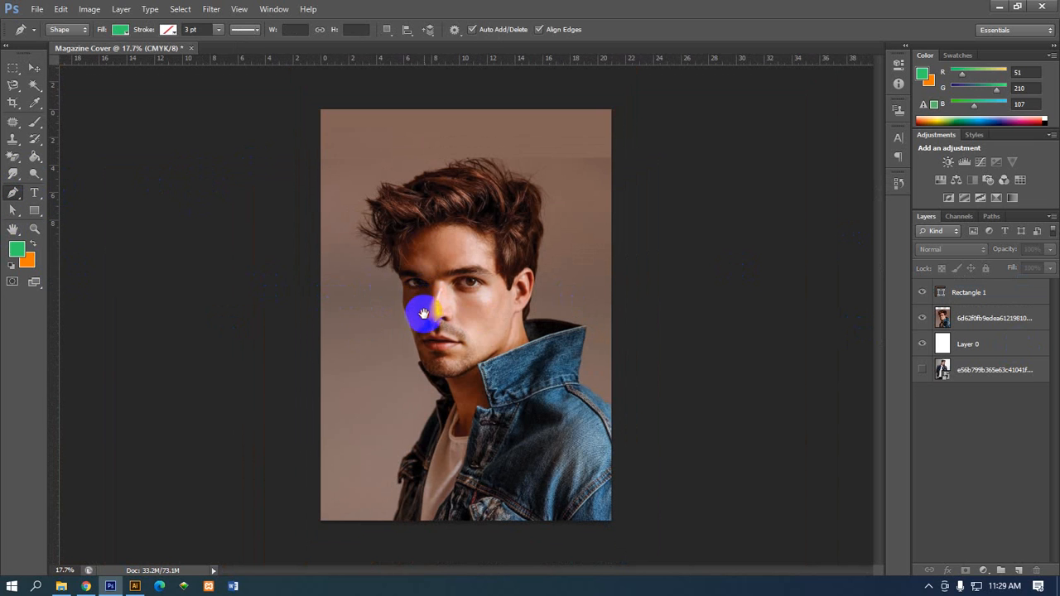
pyautogui.scroll(2, 416, 315)
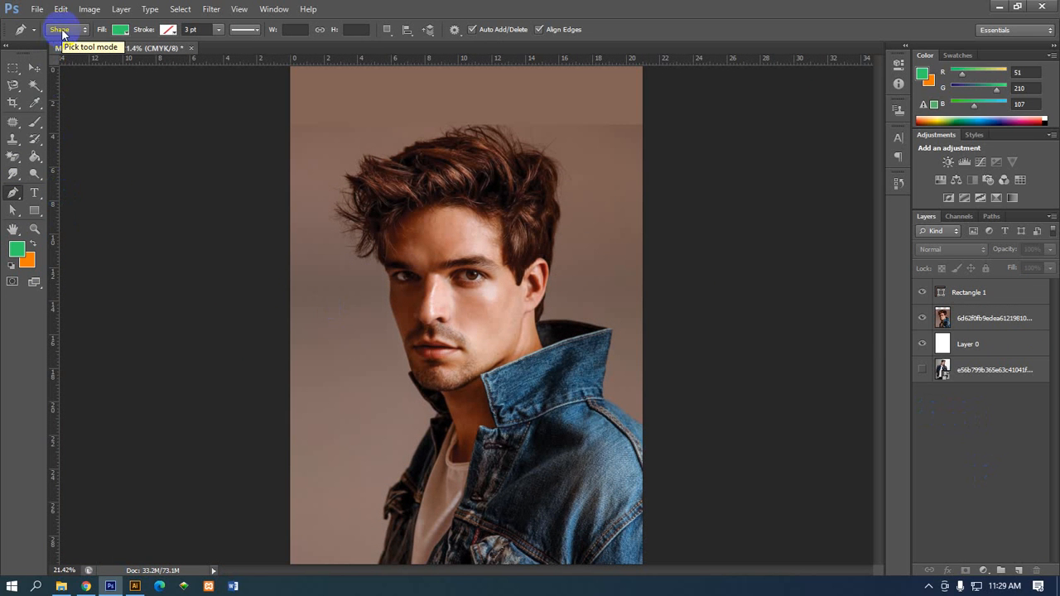
pyautogui.click(657, 128)
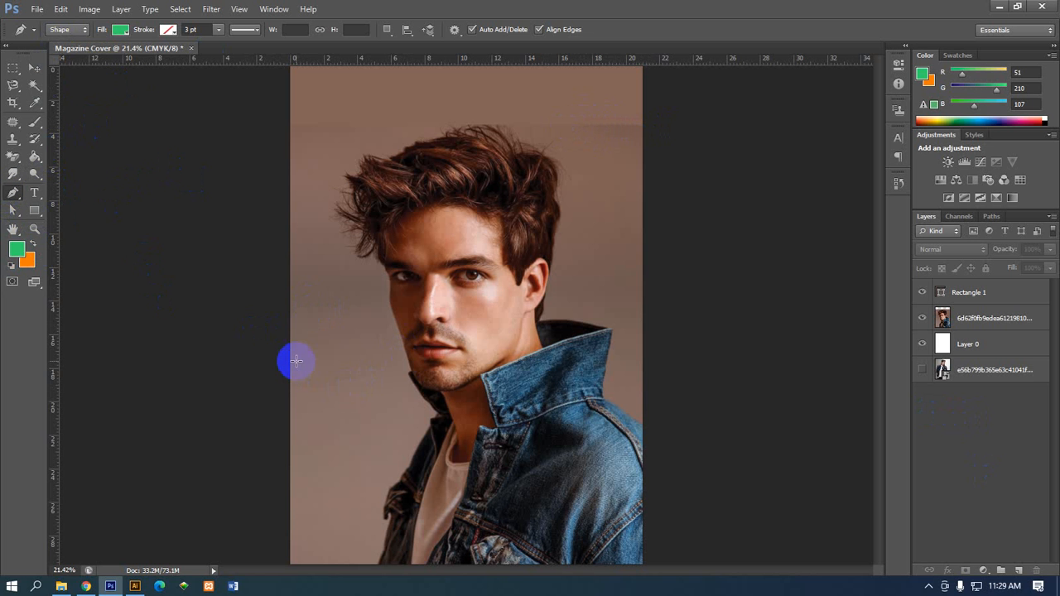
pyautogui.press('Tab')
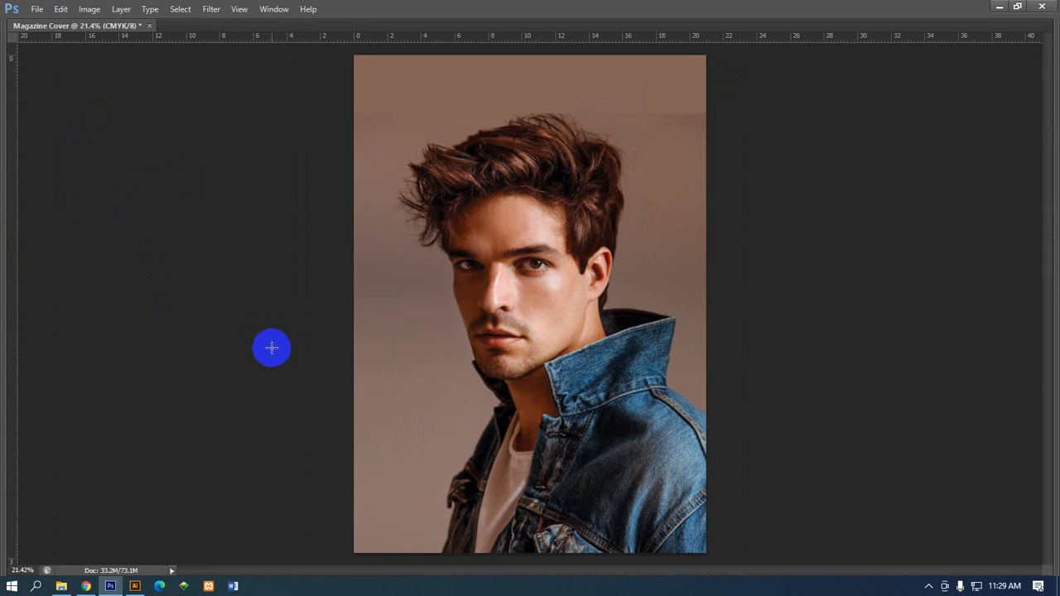
pyautogui.press('Tab')
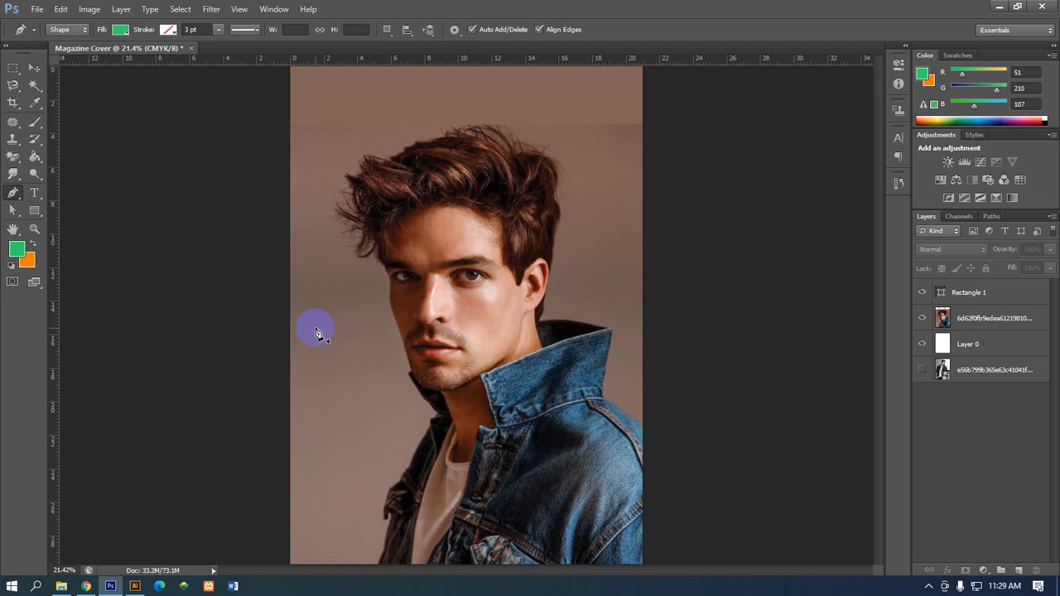
pyautogui.click(290, 317)
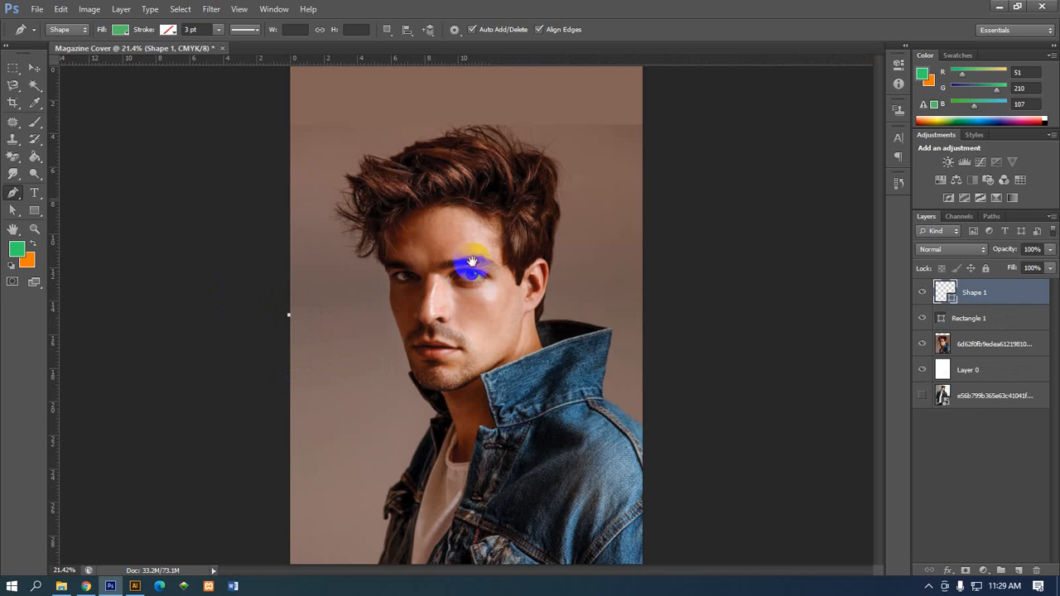
pyautogui.scroll(-1, 592, 216)
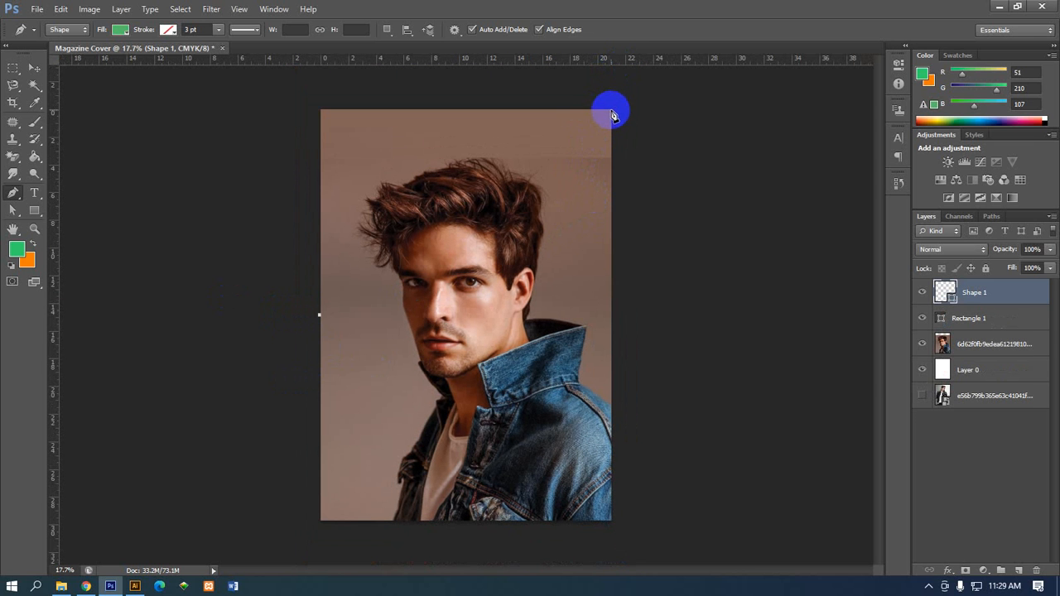
pyautogui.moveTo(613, 117); pyautogui.dragTo(580, 172)
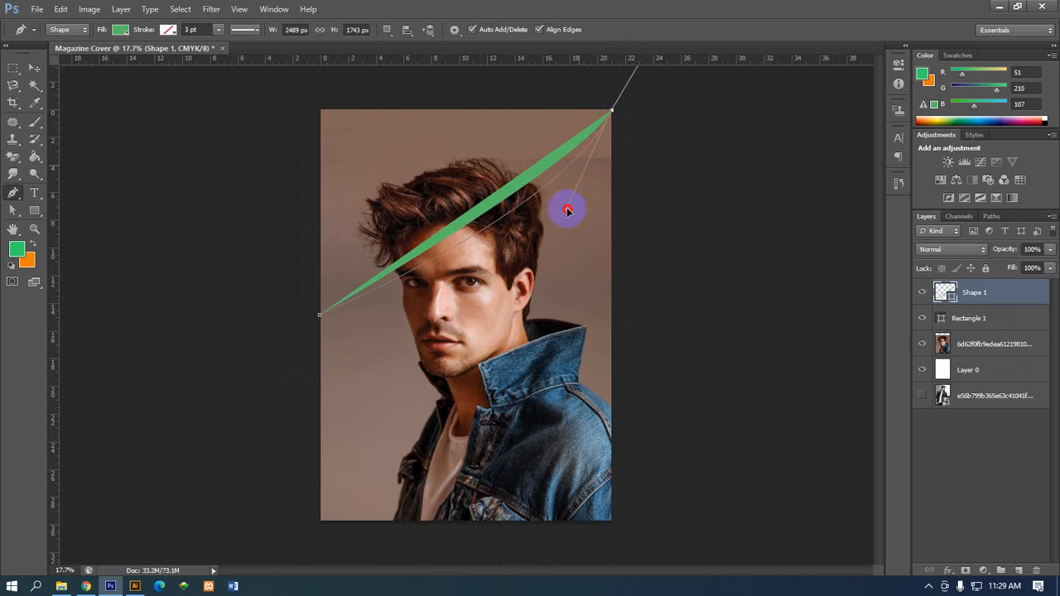
pyautogui.moveTo(527, 277); pyautogui.dragTo(530, 271)
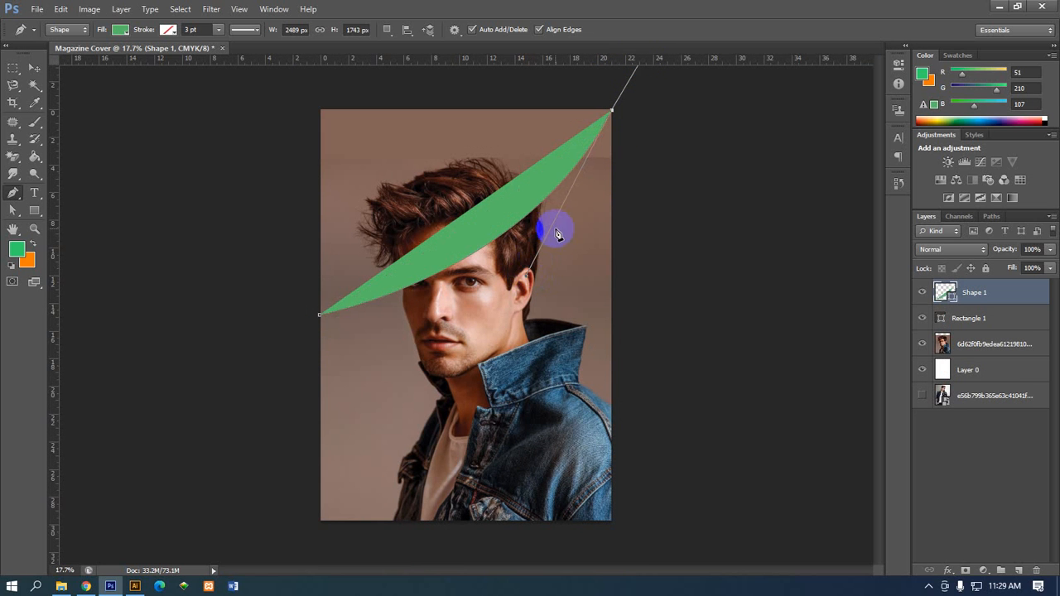
pyautogui.keyDown('alt'); pyautogui.click(614, 116); pyautogui.keyUp('alt')
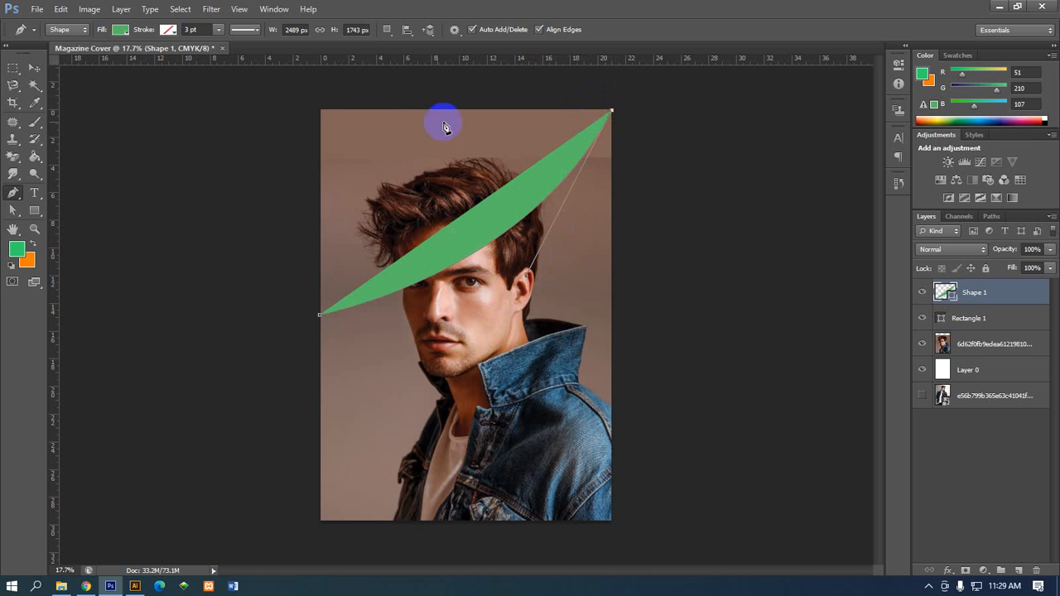
pyautogui.click(322, 111)
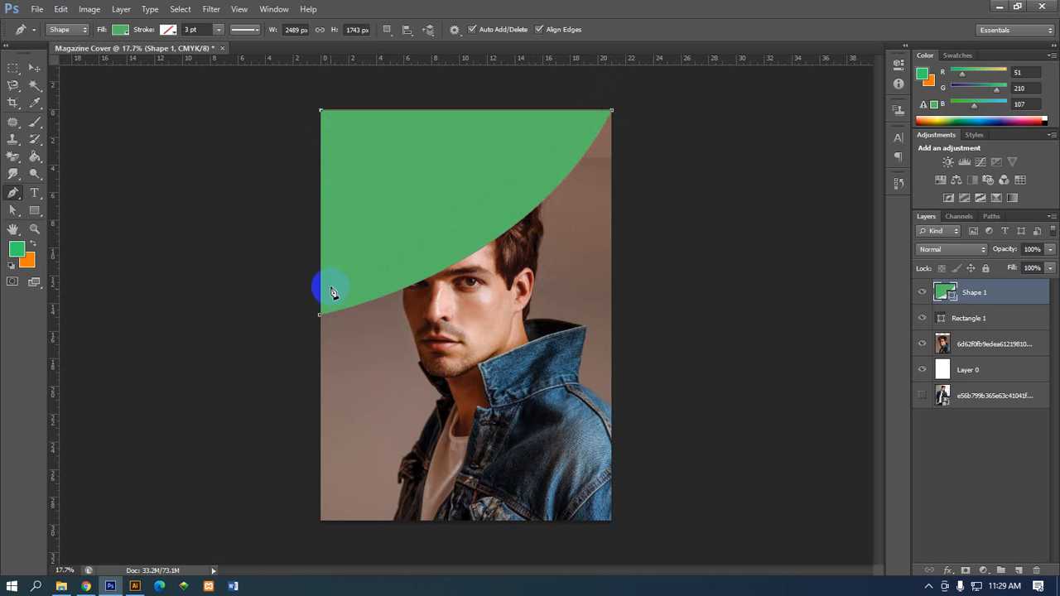
pyautogui.click(322, 321)
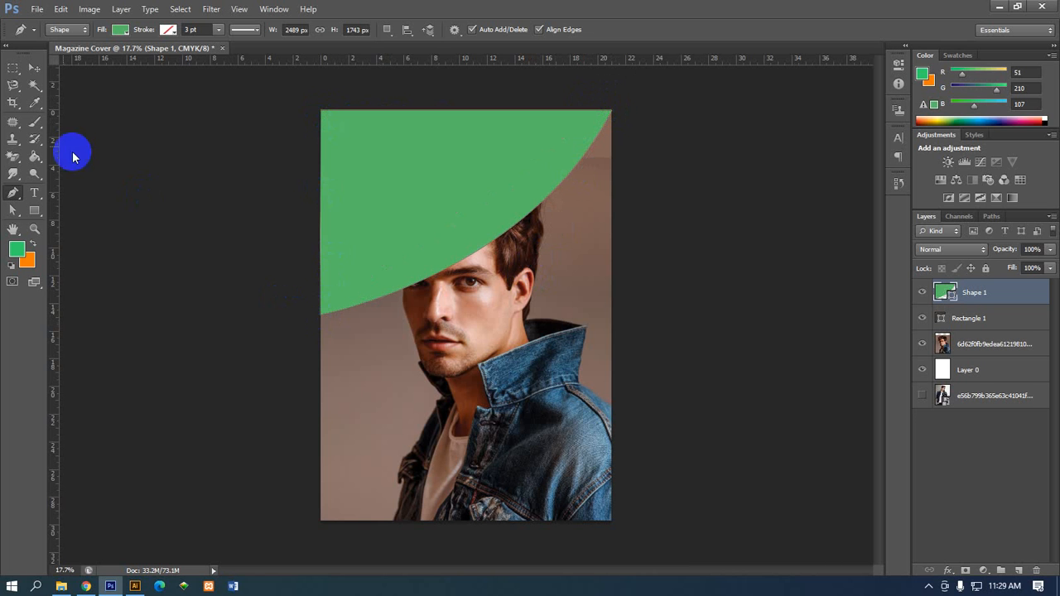
# Hide the green curved shape's layer so the portrait is uncovered
pyautogui.click(33, 66)
pyautogui.scroll(1, 369, 137)
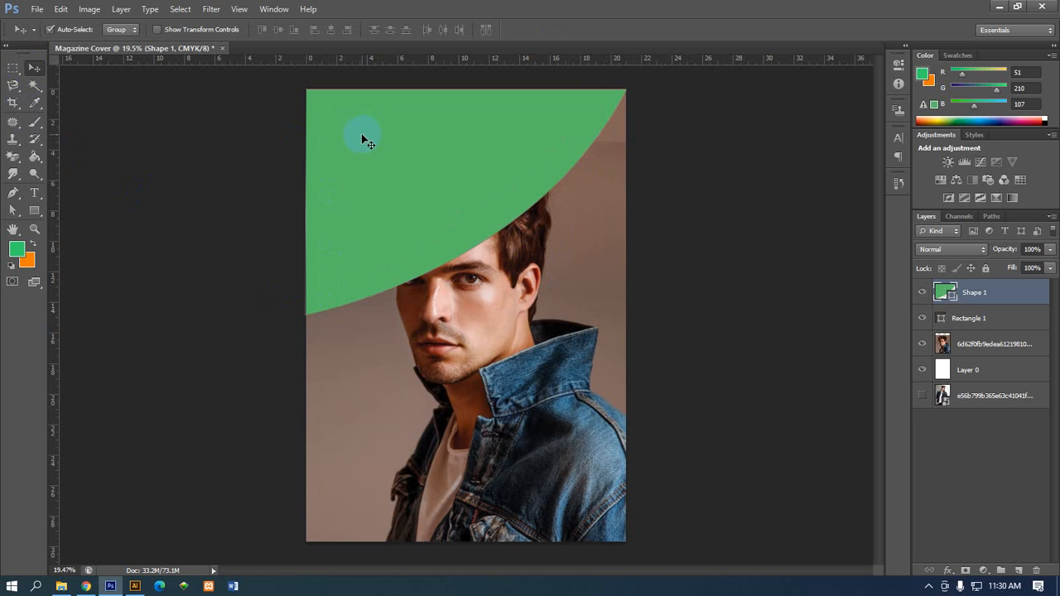
pyautogui.click(923, 292)
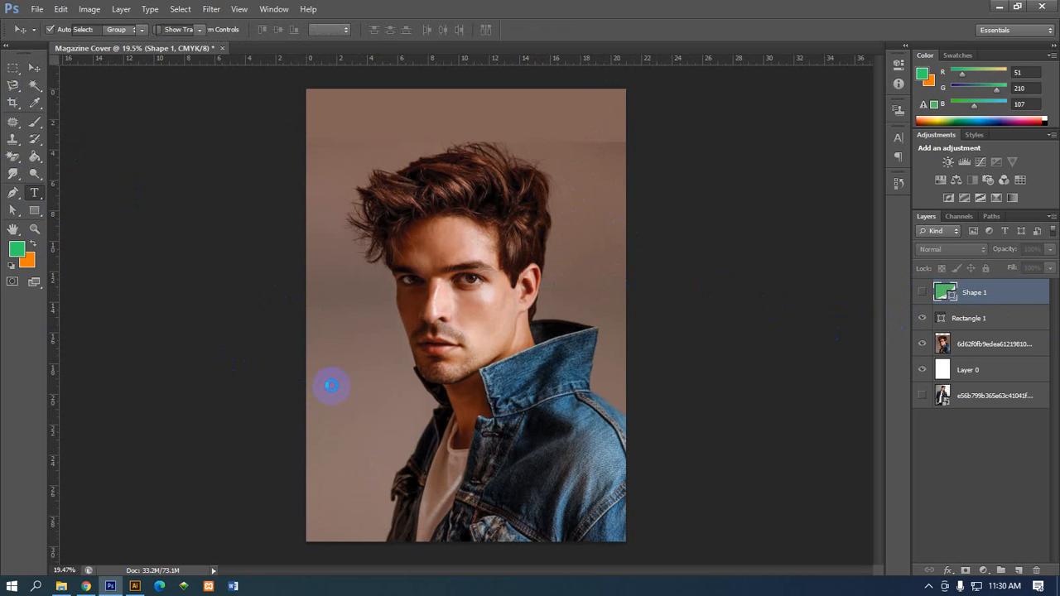
# Add the text "Magazine Cover" in green 100 pt Myriad Pro Bold and place it across the lower face
pyautogui.click(365, 444)
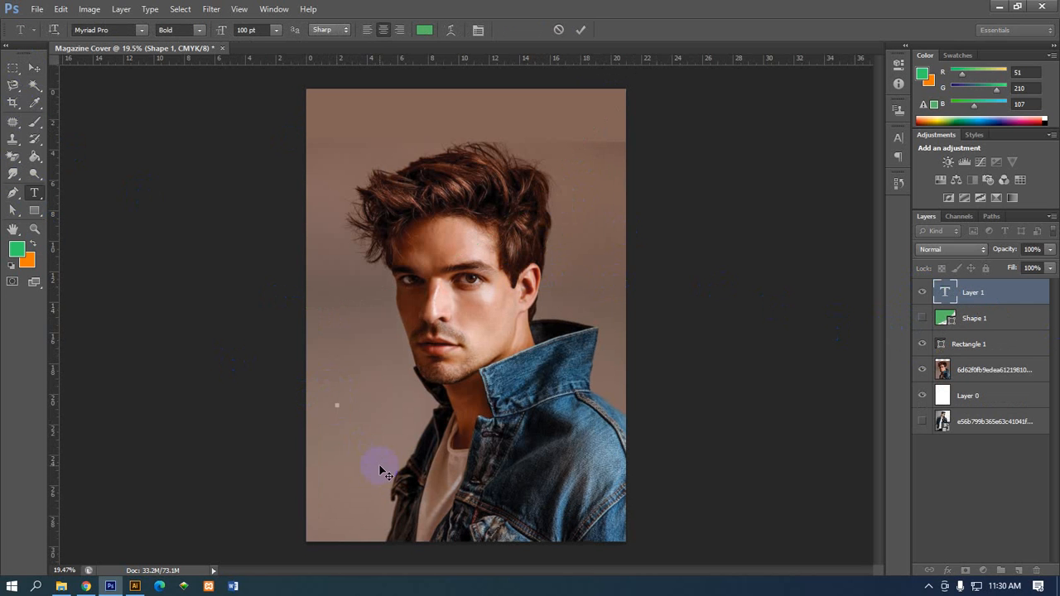
pyautogui.write('Magazine Cover')
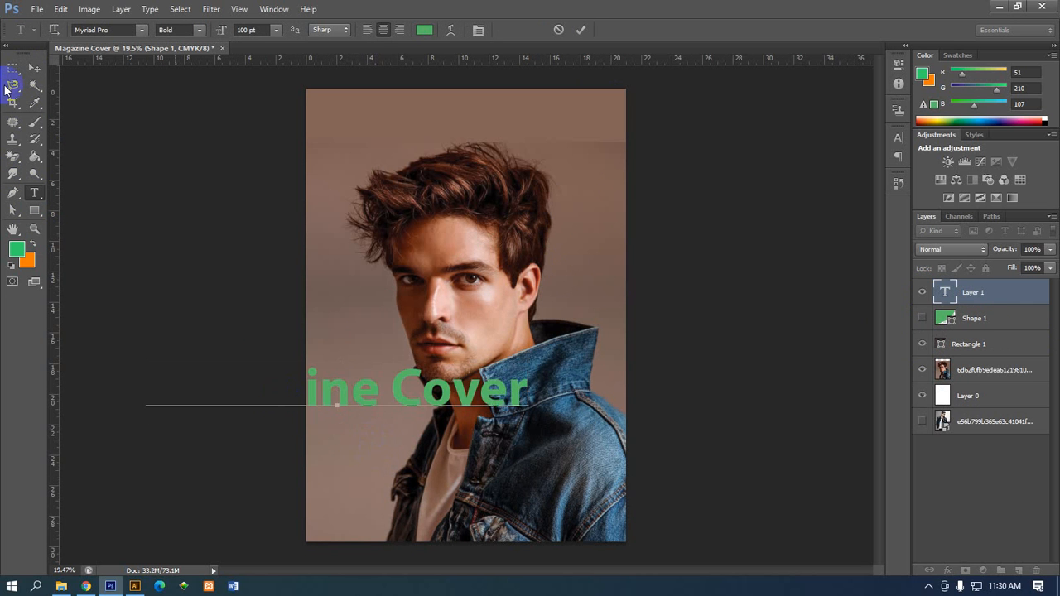
pyautogui.click(35, 67)
pyautogui.moveTo(348, 396); pyautogui.dragTo(533, 347)
# Change the color of the whole "Magazine Cover" text to off-white #fbfffc
pyautogui.doubleClick(945, 295)
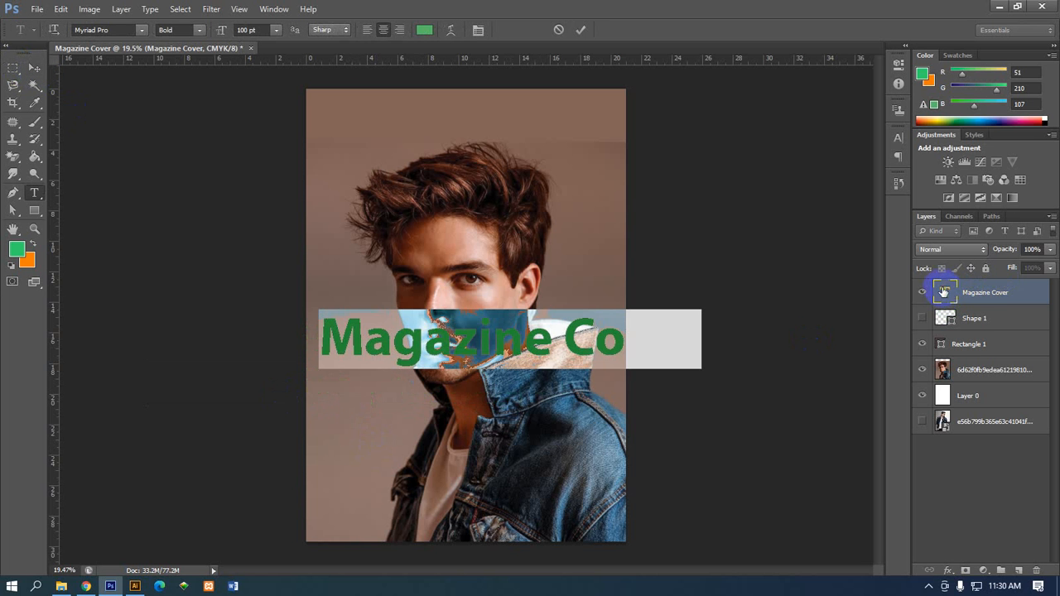
pyautogui.click(424, 30)
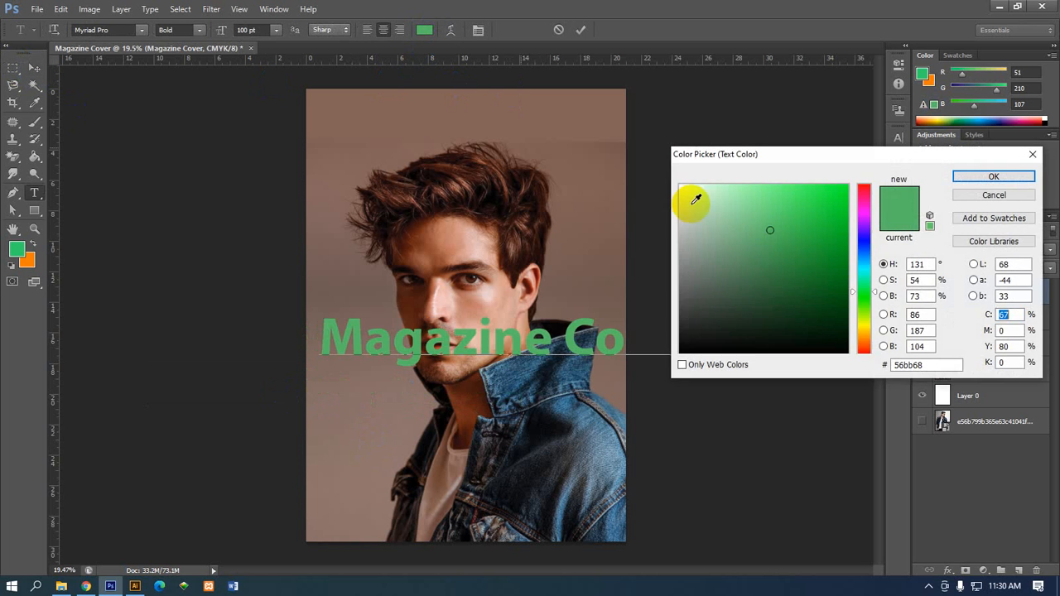
pyautogui.moveTo(737, 281); pyautogui.dragTo(639, 372)
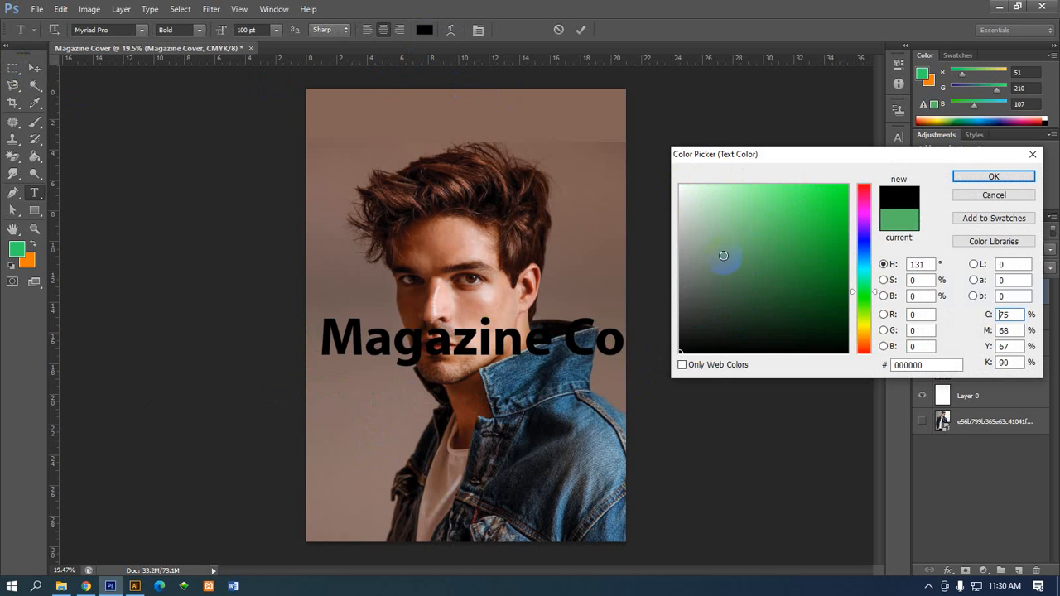
pyautogui.click(683, 182)
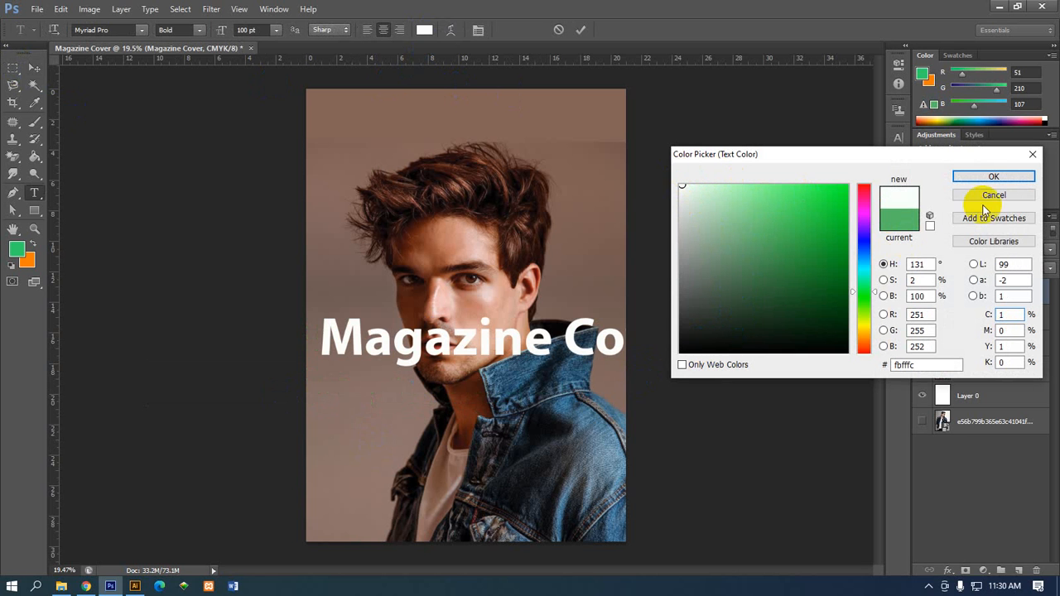
pyautogui.click(991, 176)
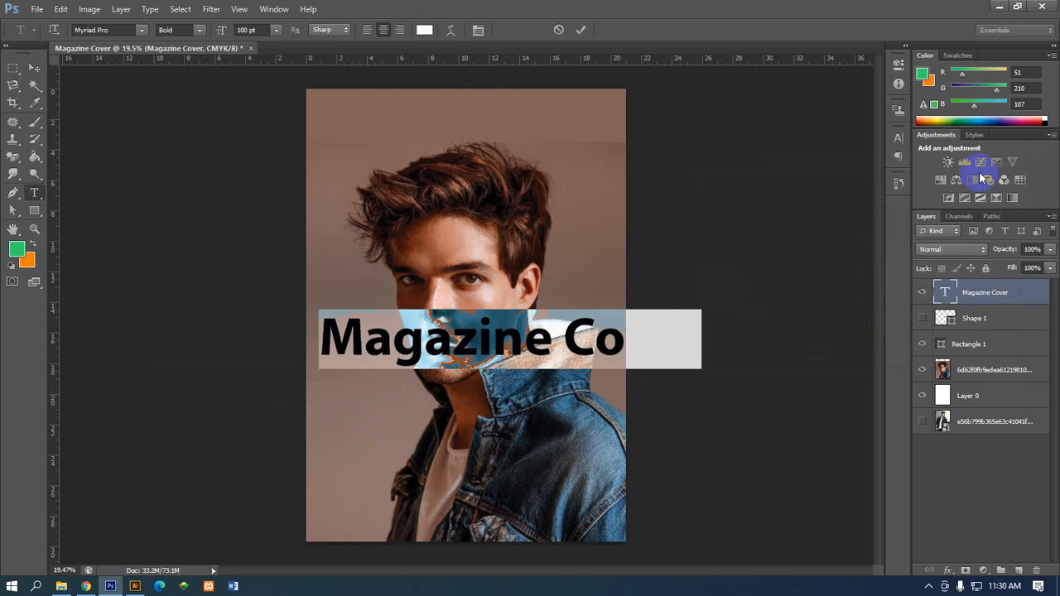
# Duplicate the "Magazine Cover" text layer and hide the original
pyautogui.click(553, 339)
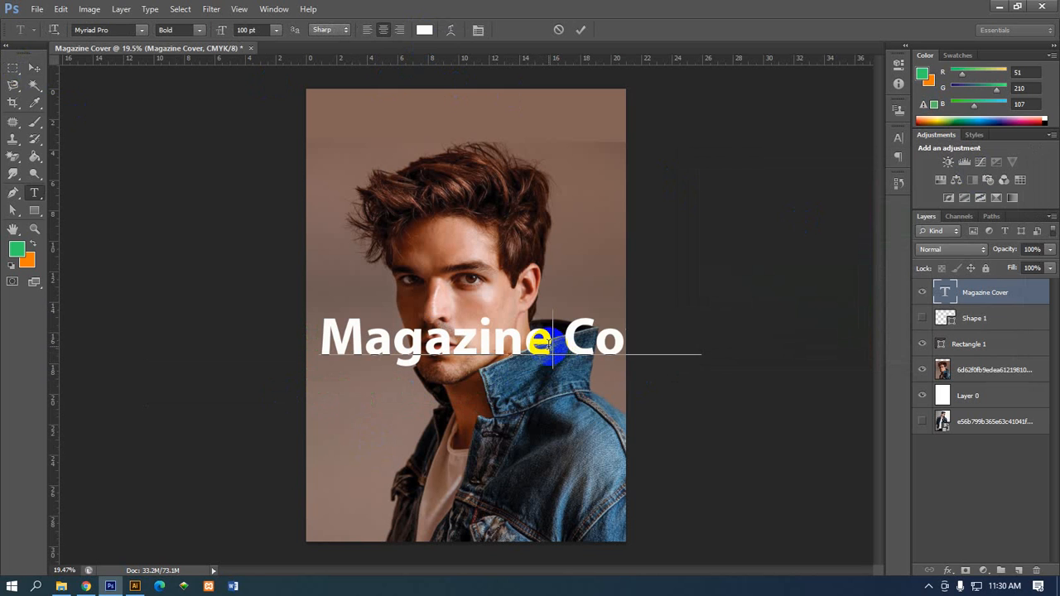
pyautogui.moveTo(552, 342); pyautogui.dragTo(844, 348)
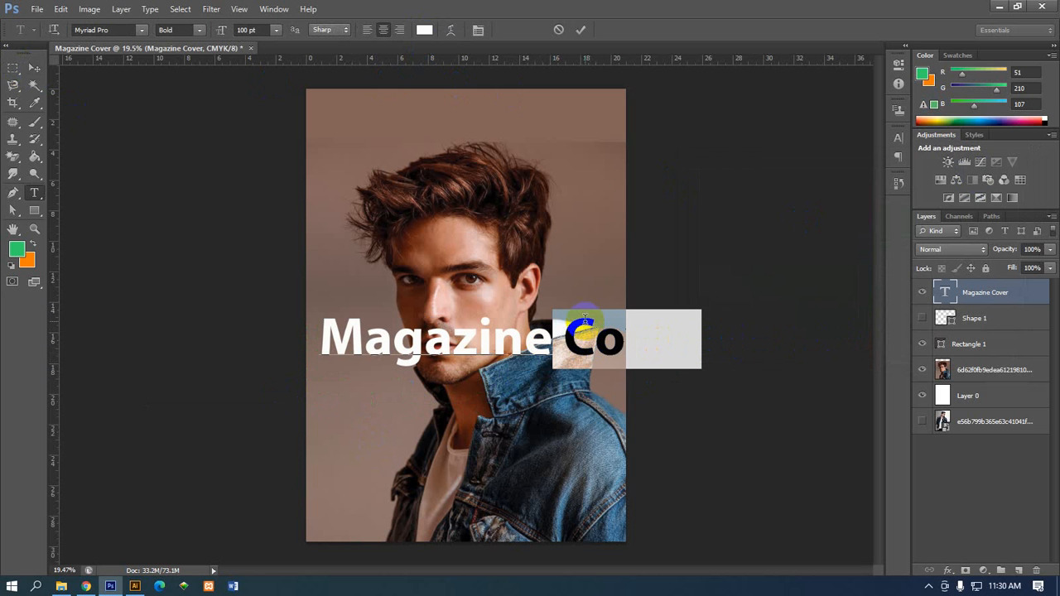
pyautogui.moveTo(1005, 298); pyautogui.dragTo(1019, 572)
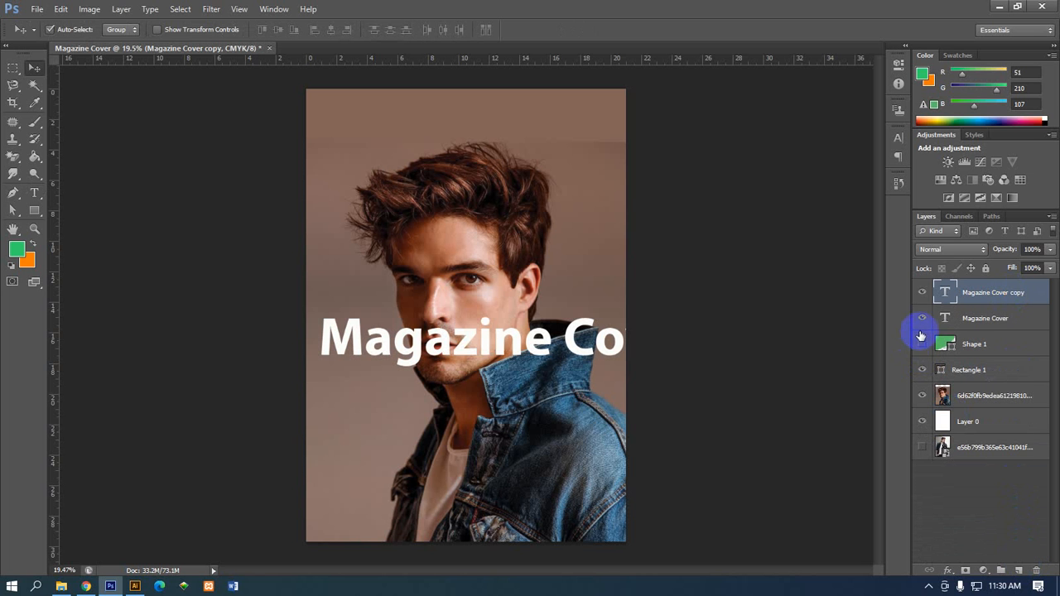
pyautogui.click(921, 320)
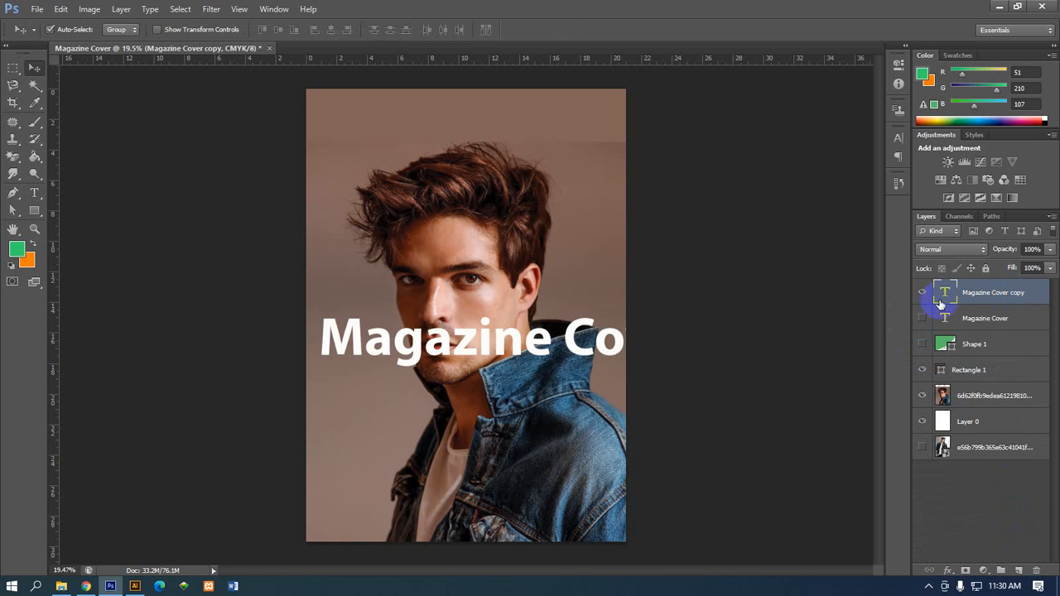
# Delete the word "Magazine" from the duplicated text so that it reads only "Cover"
pyautogui.doubleClick(948, 293)
pyautogui.moveTo(564, 339); pyautogui.dragTo(181, 339)
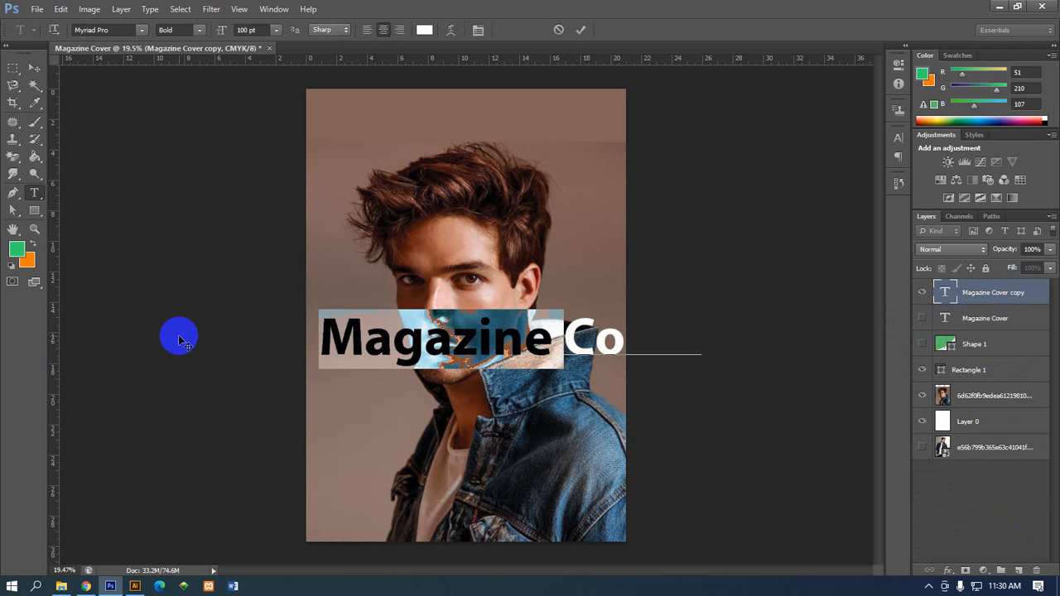
pyautogui.press('BackSpace')
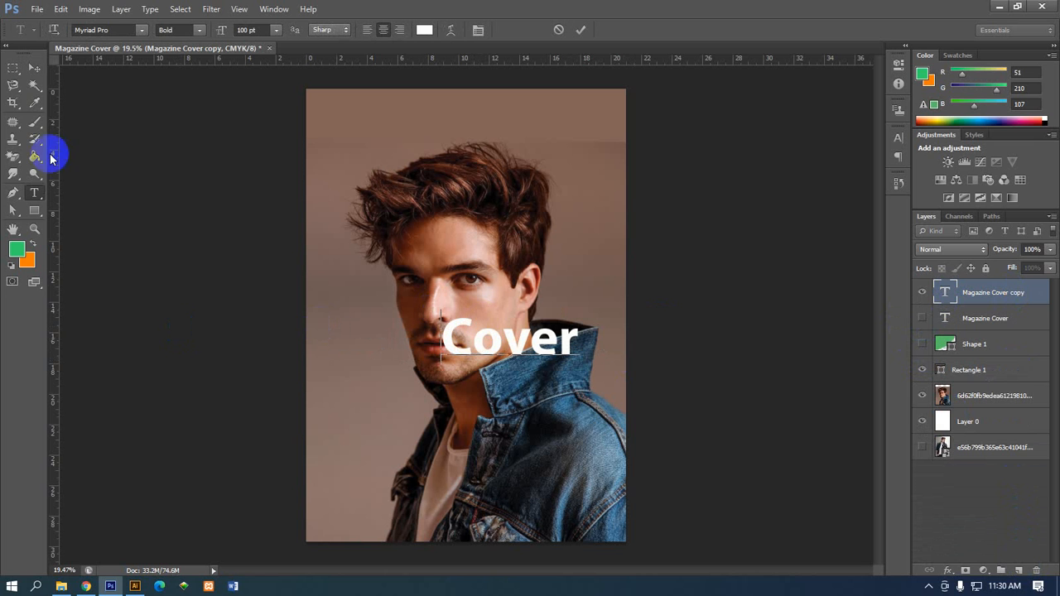
# Move the word "Cover" to the top of the page and scale it to about 223% so it spans the page width
pyautogui.click(33, 68)
pyautogui.moveTo(493, 343); pyautogui.dragTo(365, 146)
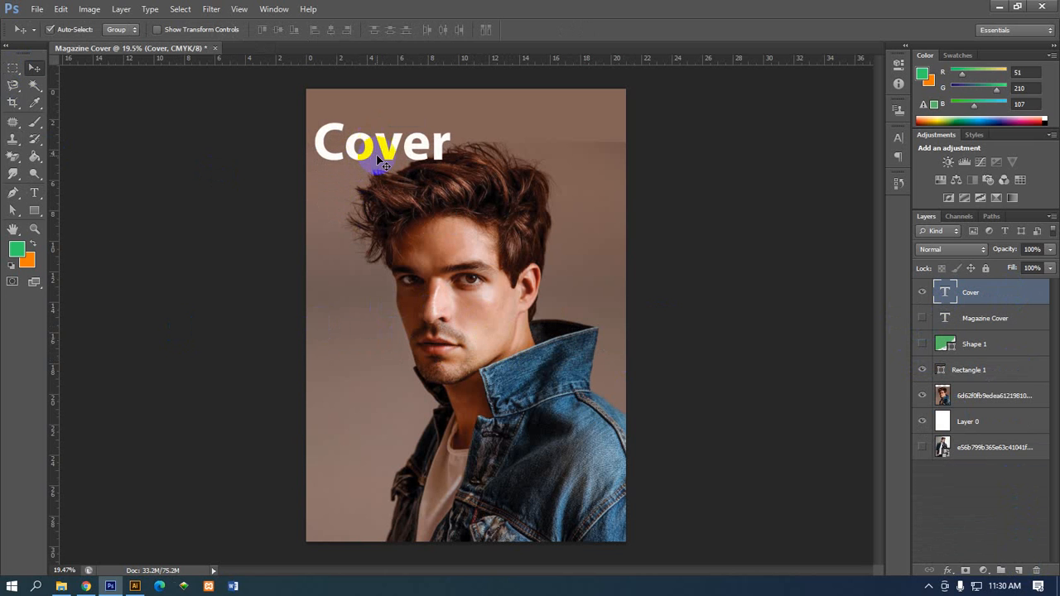
pyautogui.hotkey('ctrl', 't')
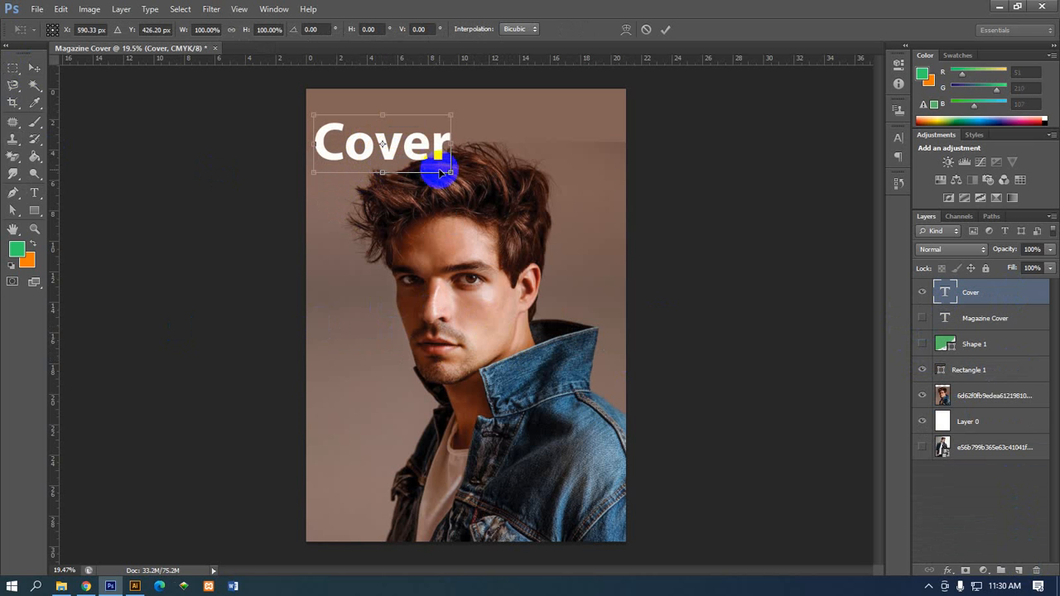
pyautogui.moveTo(449, 172); pyautogui.dragTo(611, 266)
pyautogui.moveTo(592, 196); pyautogui.dragTo(579, 176)
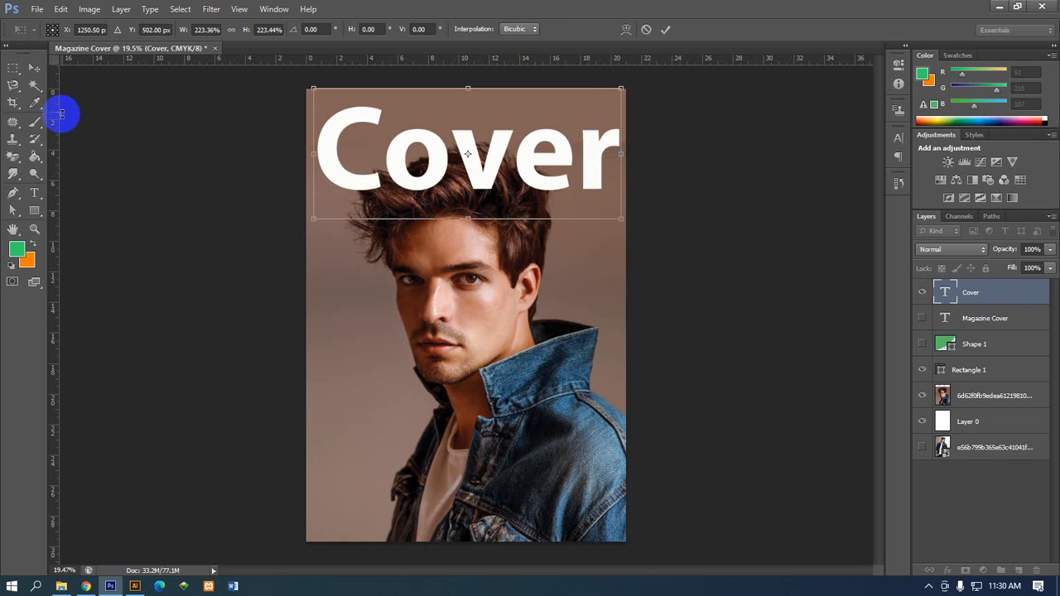
pyautogui.click(33, 73)
pyautogui.click(460, 226)
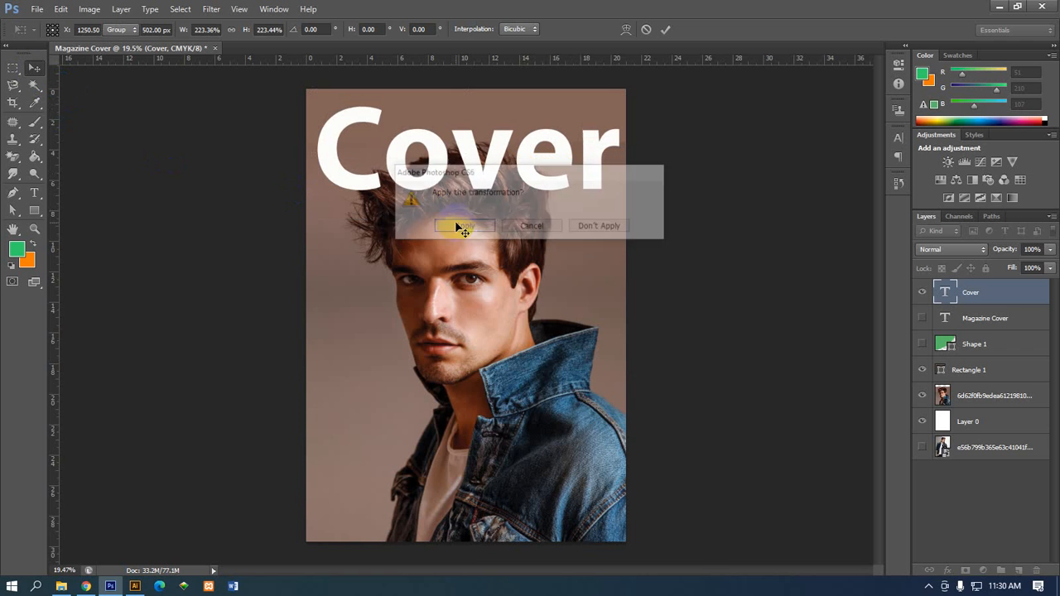
# Rasterize the "Cover" text layer
pyautogui.scroll(2, 420, 142)
pyautogui.scroll(2, 438, 142)
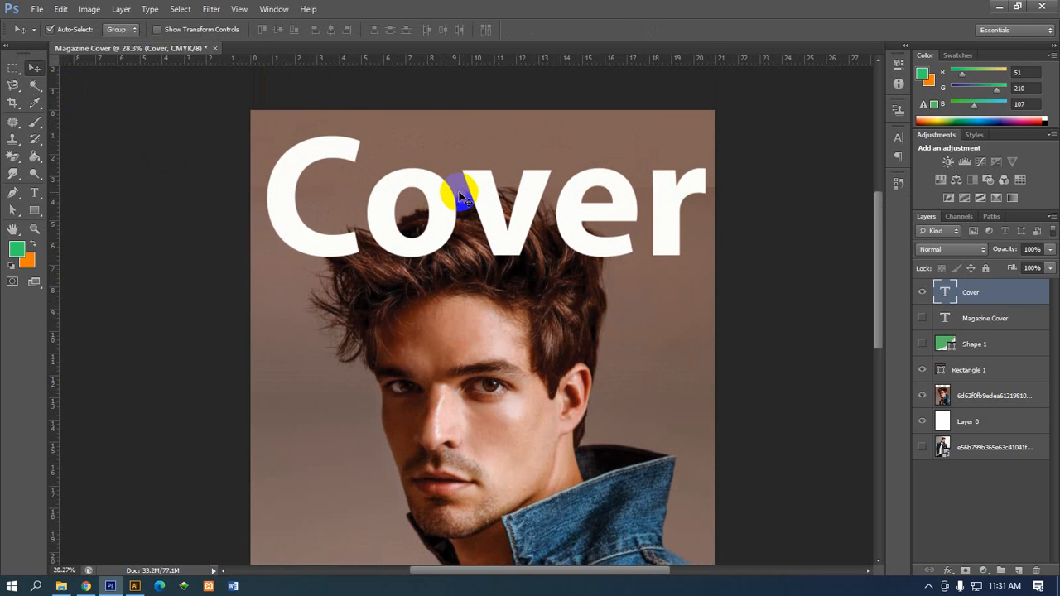
pyautogui.scroll(1, 422, 203)
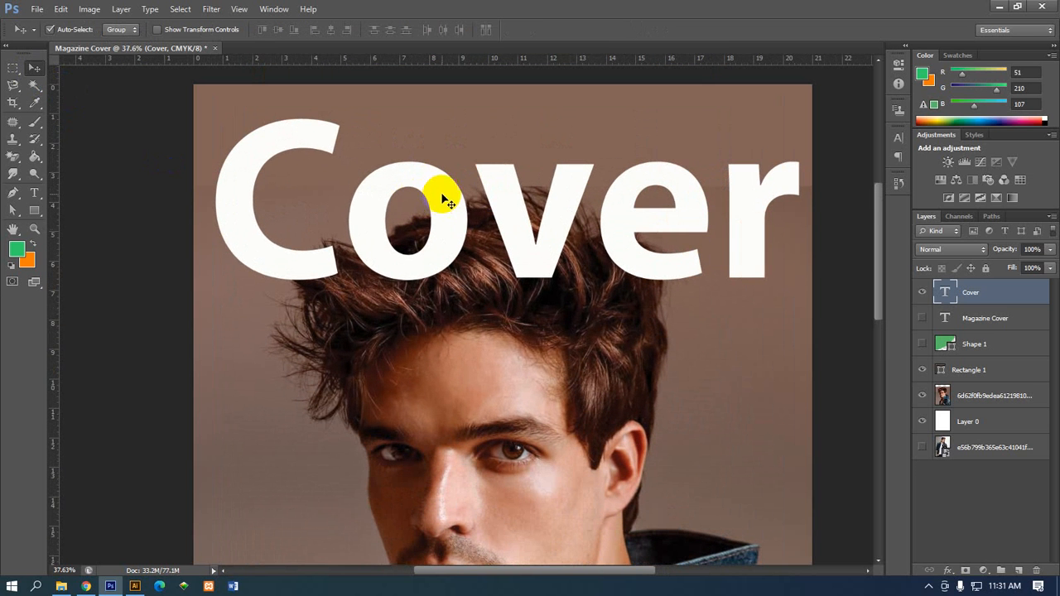
pyautogui.rightClick(989, 296)
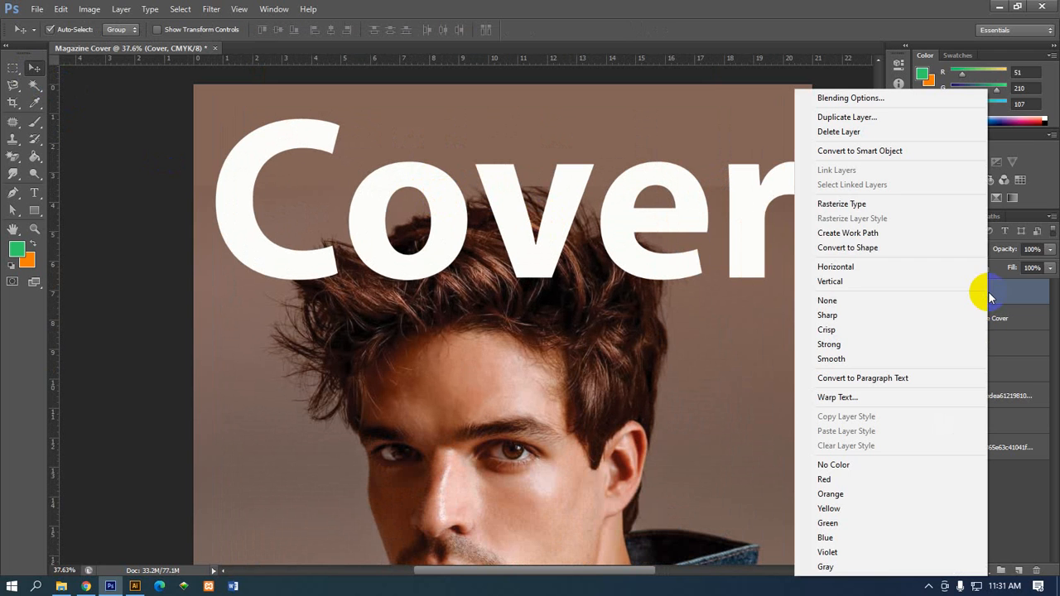
pyautogui.click(854, 208)
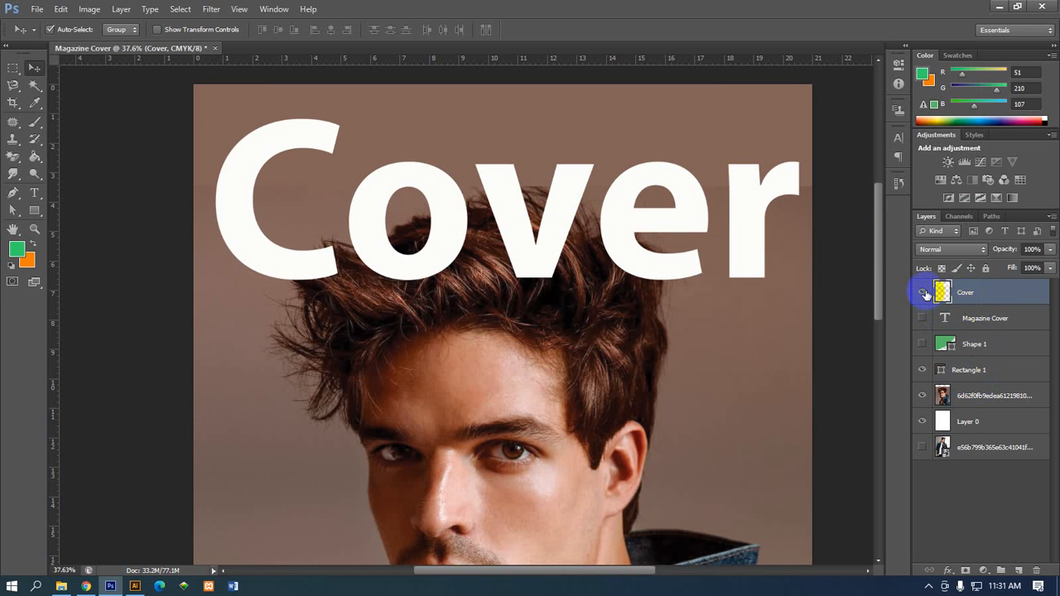
# Toggle the "Cover" layer's visibility to compare the title with the hair behind it
pyautogui.click(925, 294)
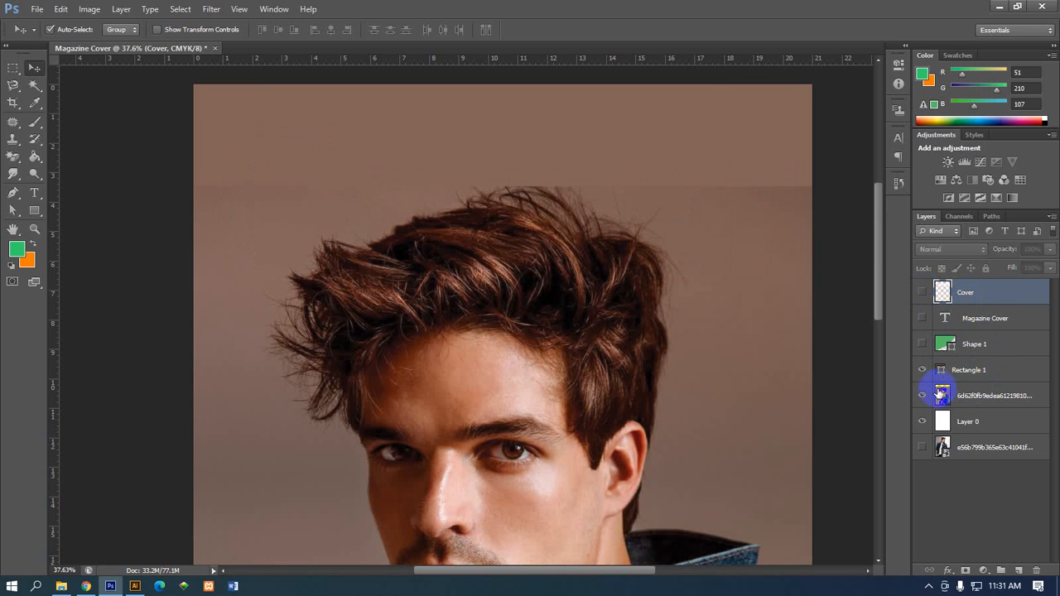
pyautogui.scroll(2, 310, 286)
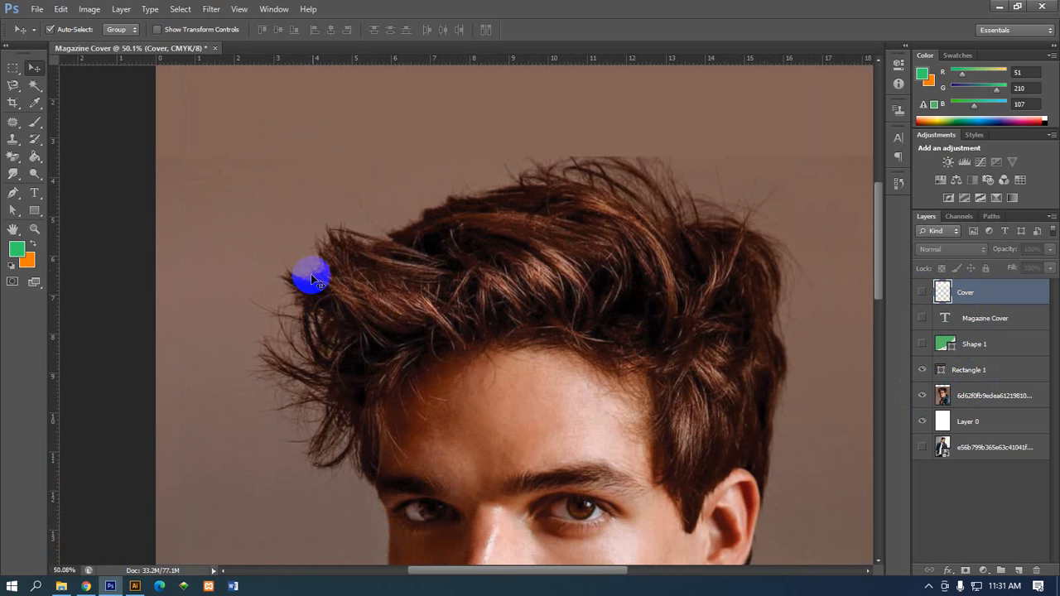
pyautogui.click(925, 294)
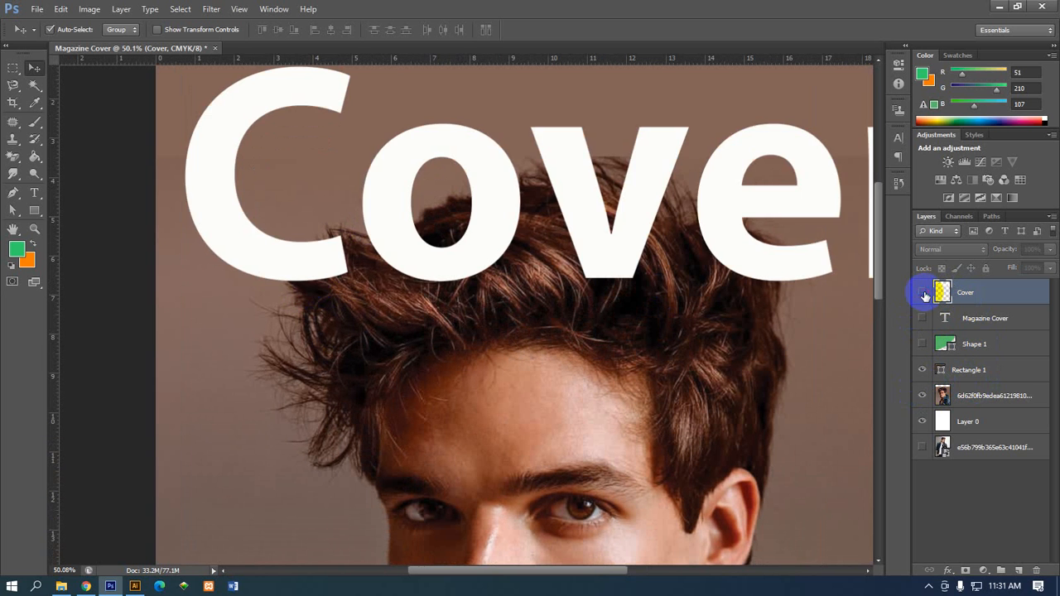
pyautogui.click(924, 294)
pyautogui.click(924, 294)
pyautogui.click(925, 294)
pyautogui.click(924, 294)
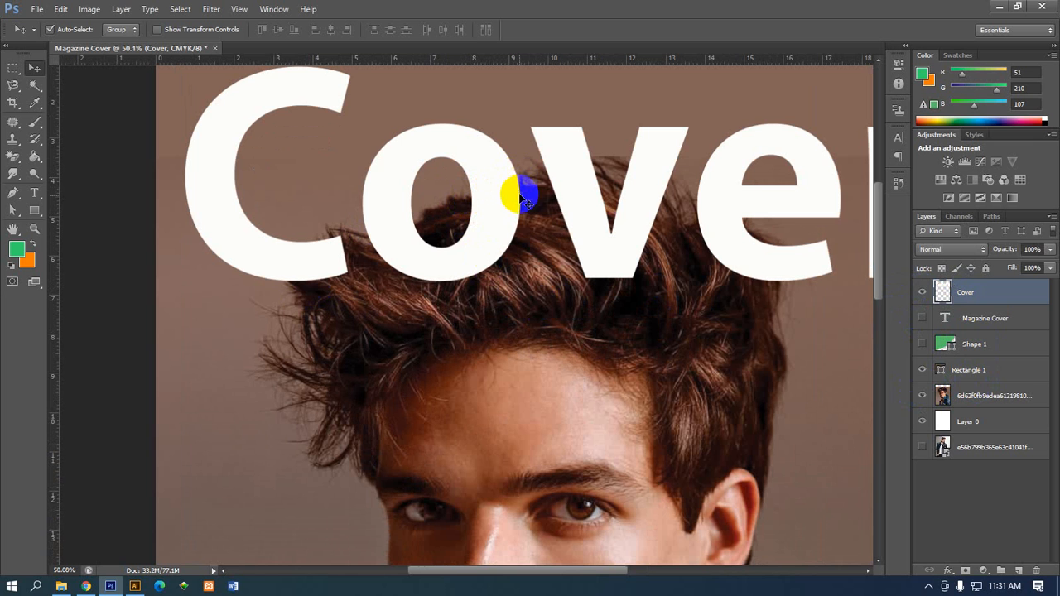
# Hide the "Cover" layer and start a green Pen tool shape along the outermost hair tips on the head's left side
pyautogui.click(926, 293)
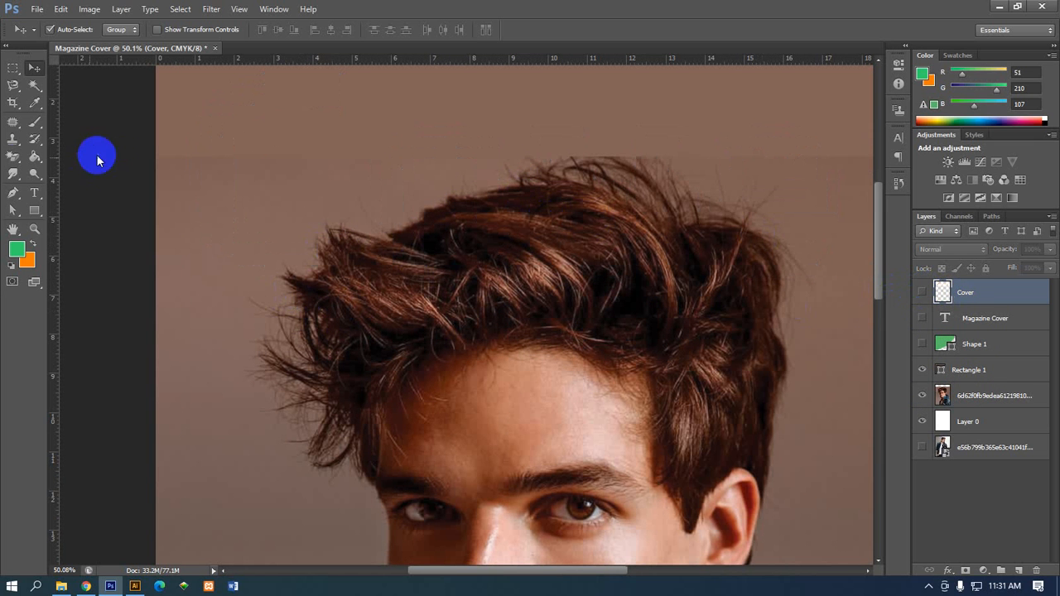
pyautogui.click(12, 192)
pyautogui.scroll(3, 301, 260)
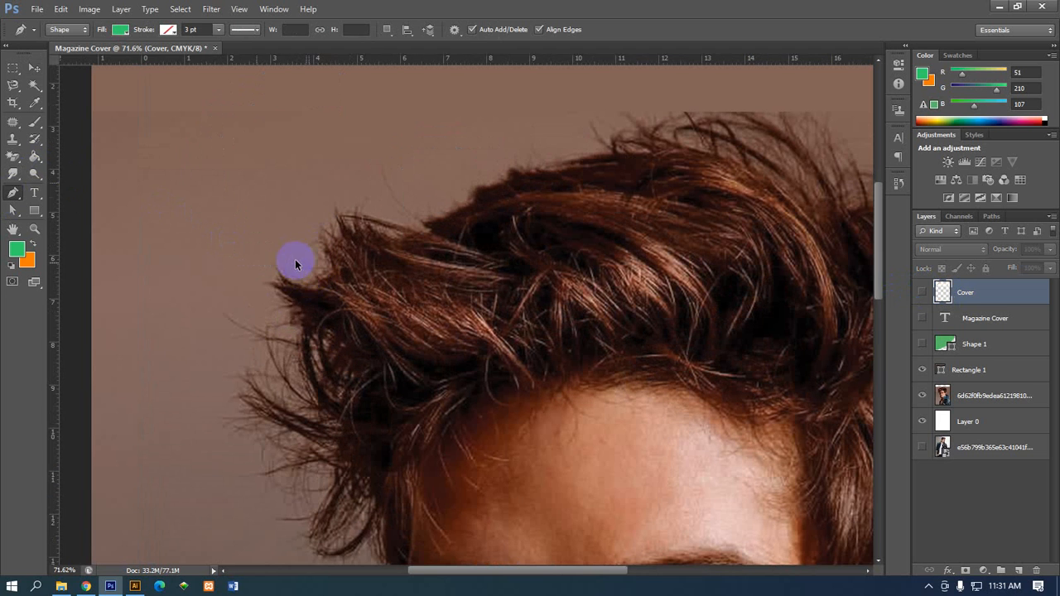
pyautogui.click(297, 321)
pyautogui.click(278, 278)
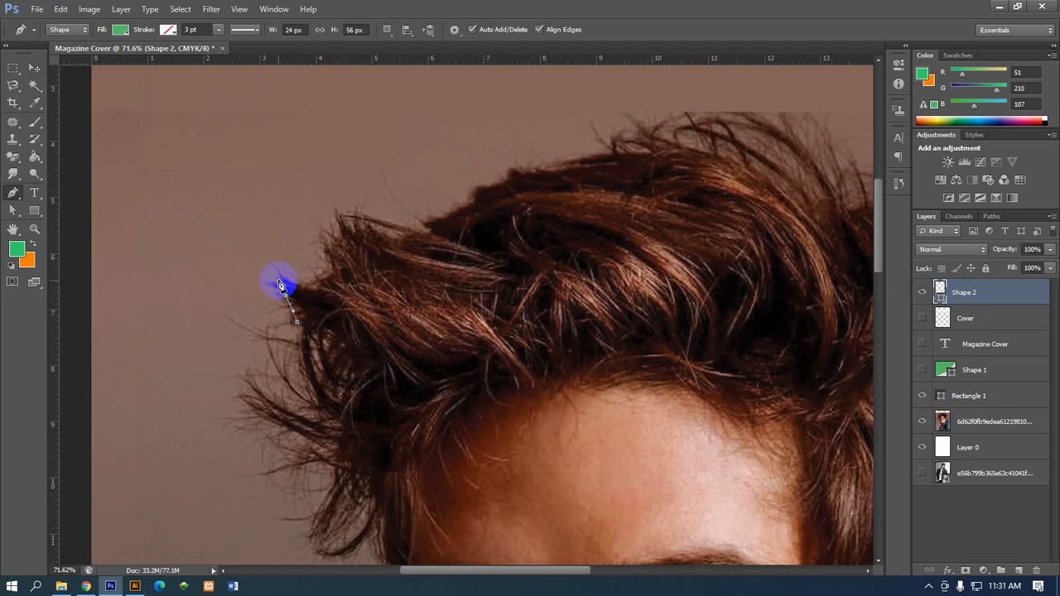
pyautogui.click(306, 285)
pyautogui.click(326, 279)
pyautogui.click(320, 248)
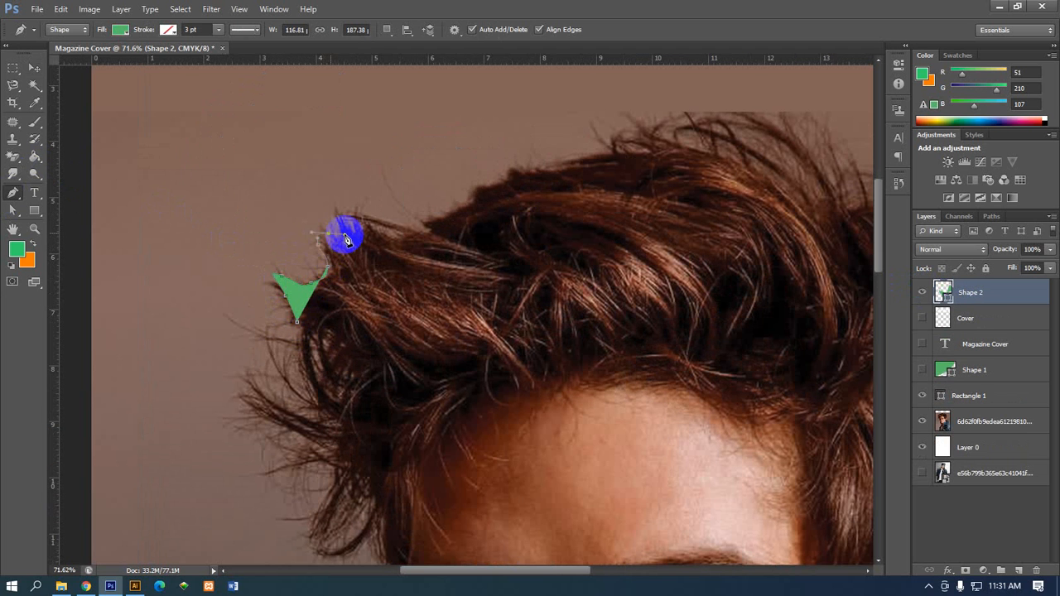
# Continue the pen outline around the upright tufts and along the dip in the hair beside them
pyautogui.click(345, 236)
pyautogui.click(336, 217)
pyautogui.click(353, 213)
pyautogui.click(359, 206)
pyautogui.click(362, 225)
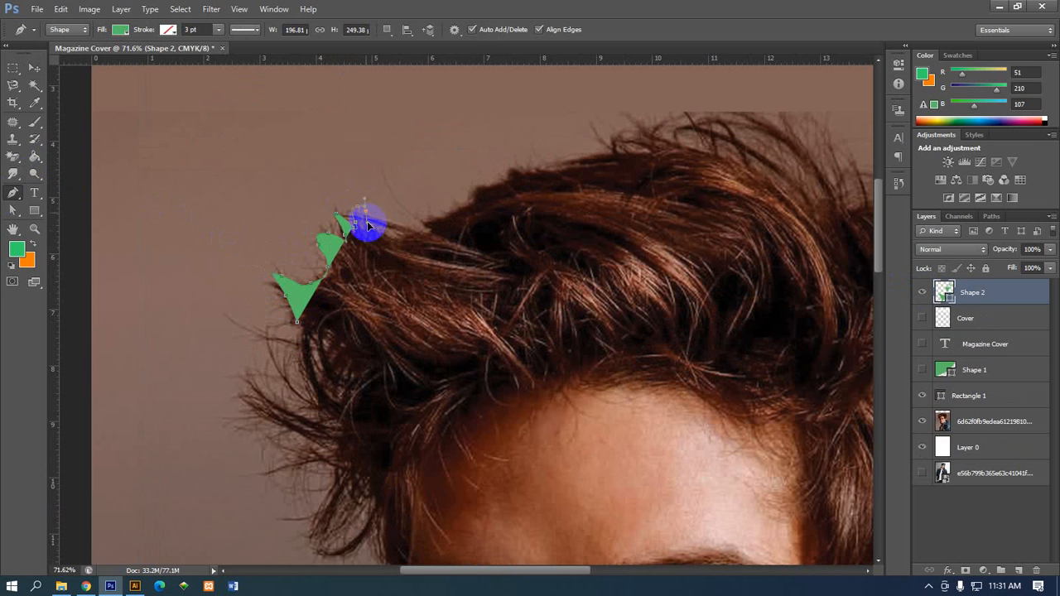
pyautogui.click(386, 234)
pyautogui.click(406, 237)
pyautogui.click(422, 235)
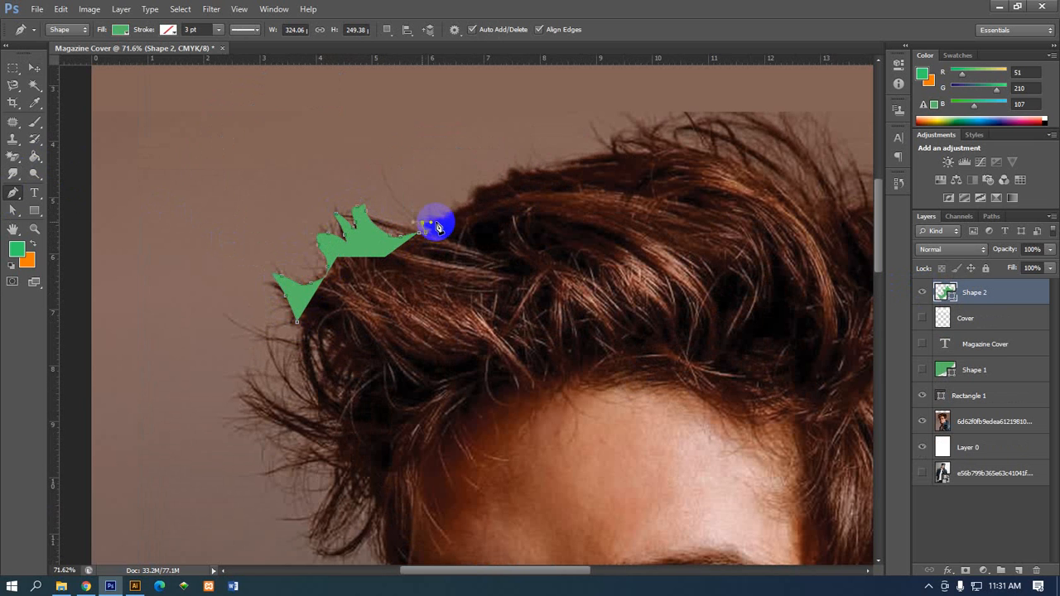
# Trace the rising upper edge of the hair with the pen outline as far as the loose strands near the crown
pyautogui.click(443, 222)
pyautogui.click(474, 194)
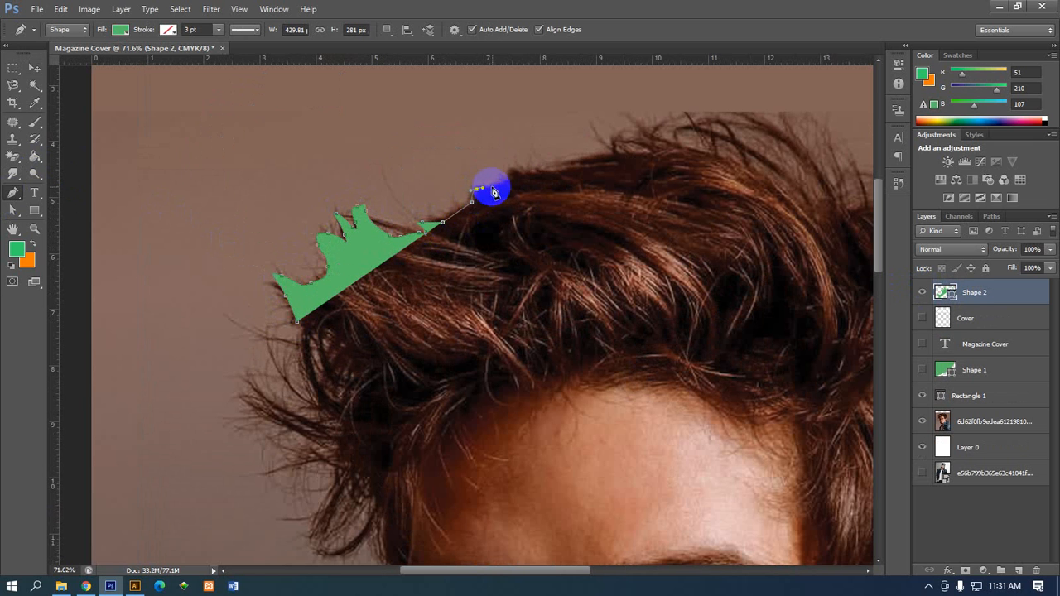
pyautogui.click(497, 184)
pyautogui.click(512, 174)
pyautogui.click(536, 168)
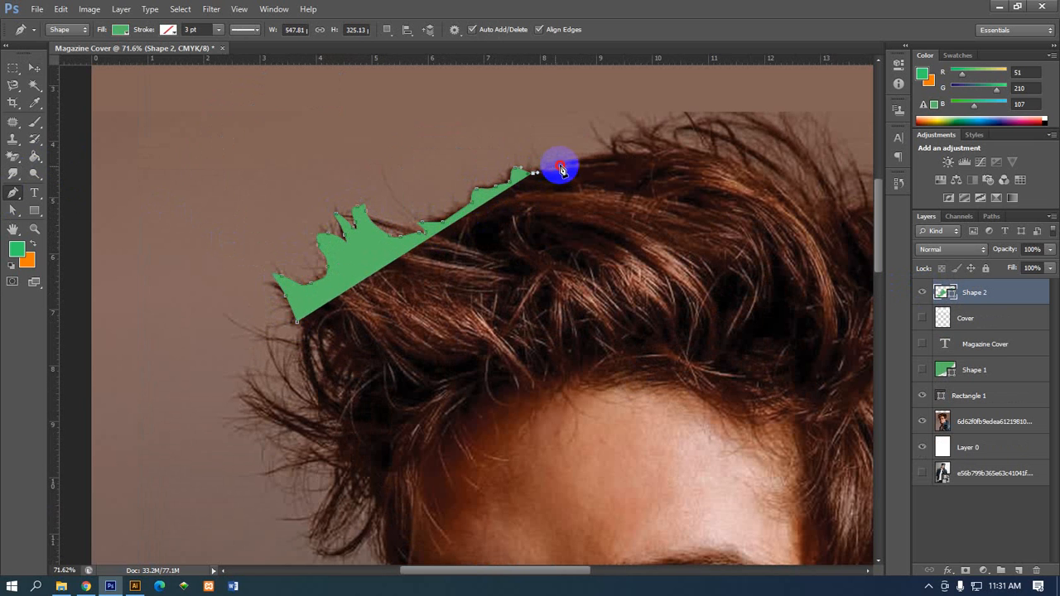
pyautogui.click(561, 164)
pyautogui.click(594, 155)
pyautogui.click(611, 151)
pyautogui.click(627, 153)
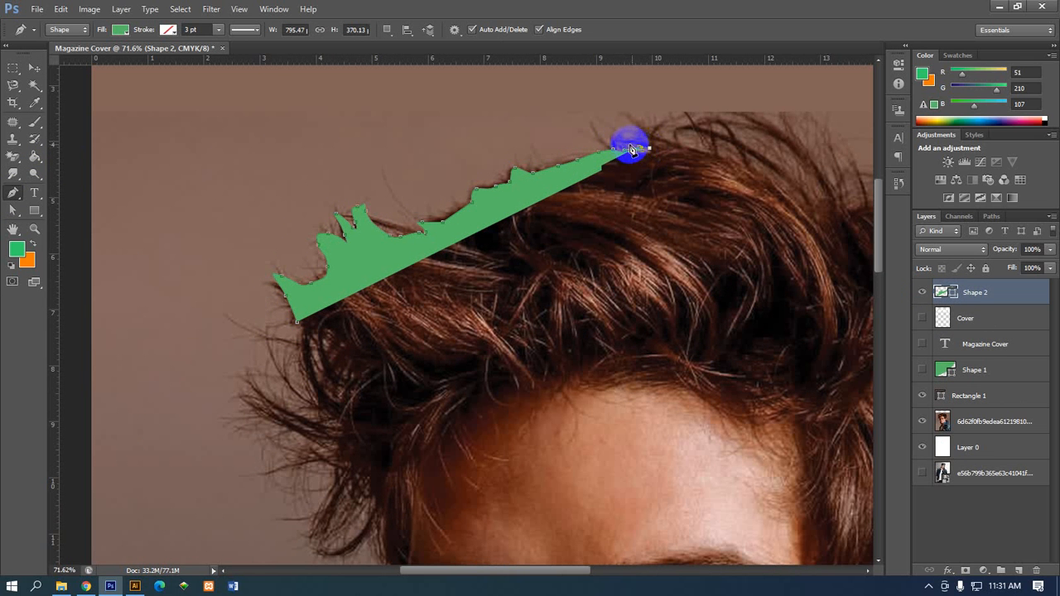
# Outline the loose strands at the crown and bring the path down into the hair
pyautogui.moveTo(638, 143); pyautogui.dragTo(721, 118)
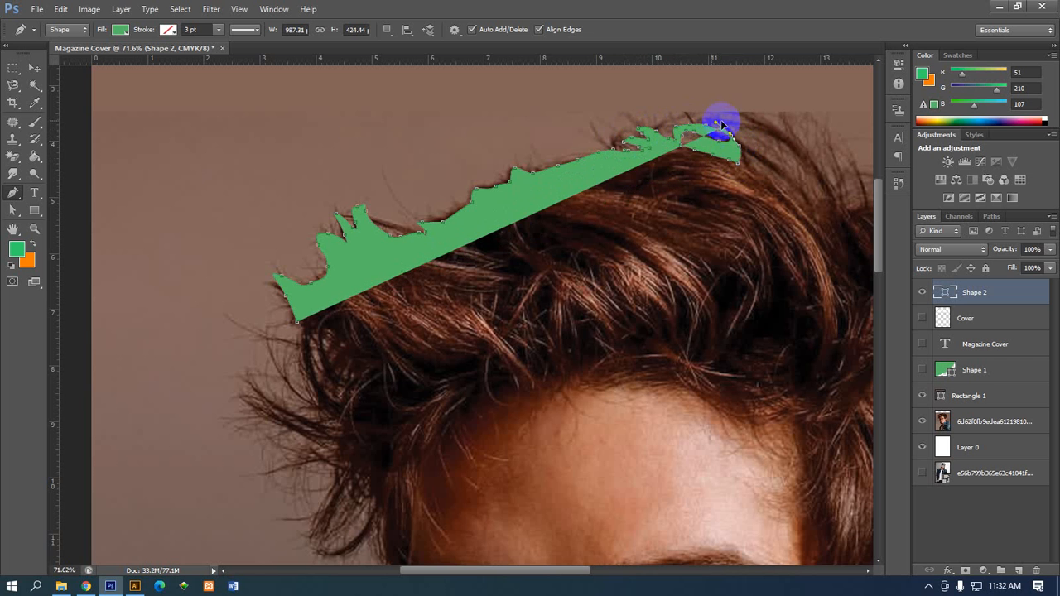
pyautogui.moveTo(751, 167); pyautogui.dragTo(776, 189)
pyautogui.click(774, 186)
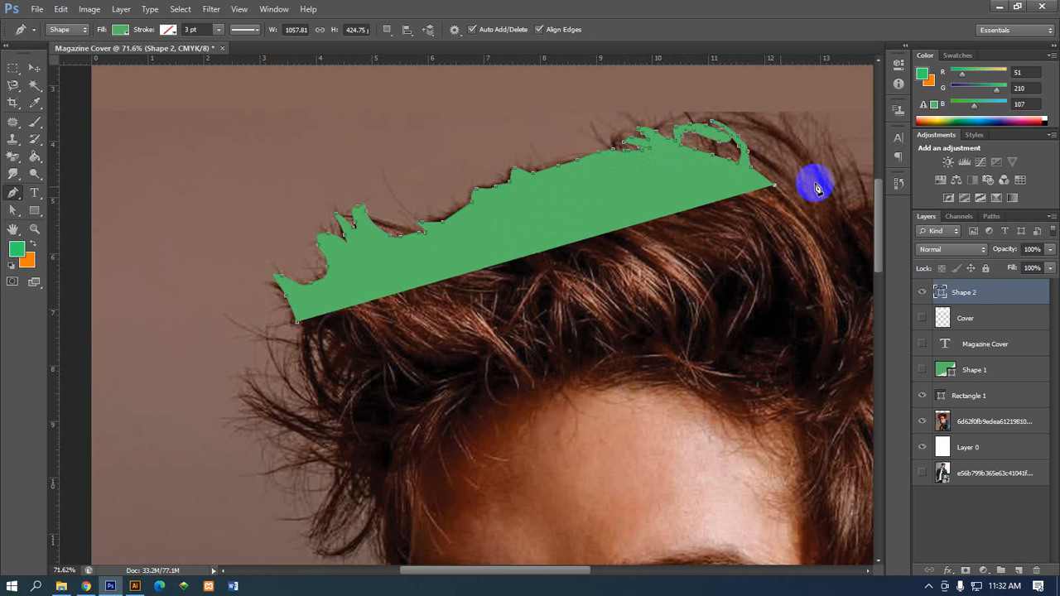
pyautogui.scroll(-3, 793, 166)
pyautogui.click(828, 127)
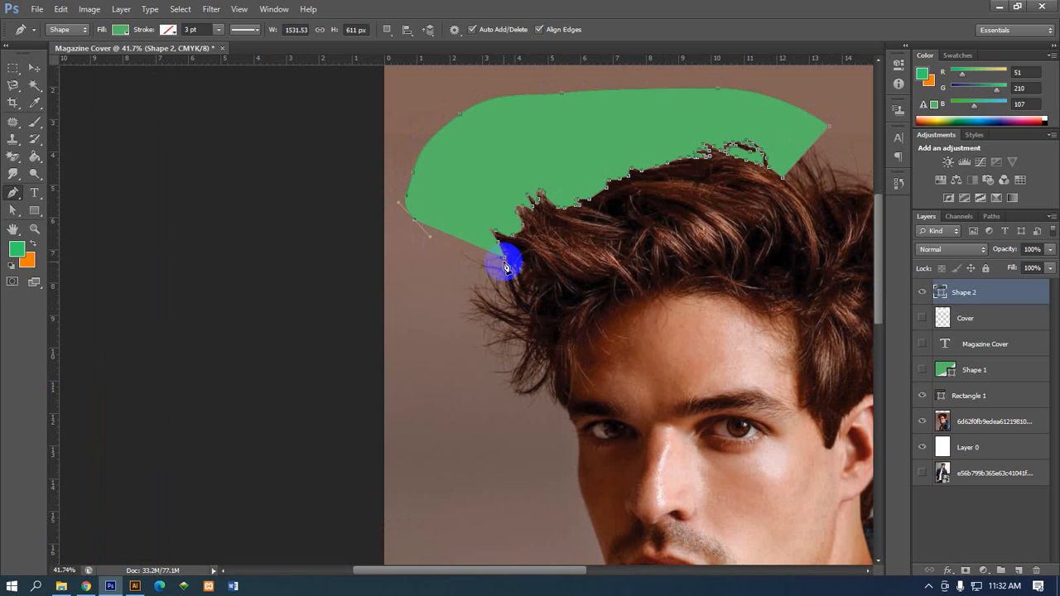
pyautogui.hotkey('ctrl', 'alt', 'z')
pyautogui.hotkey('ctrl', 'alt', 'z')
pyautogui.hotkey('ctrl', 'alt', 'z')
pyautogui.hotkey('ctrl', 'alt', 'z')
pyautogui.hotkey('ctrl', 'alt', 'z')
pyautogui.hotkey('ctrl', 'alt', 'z')
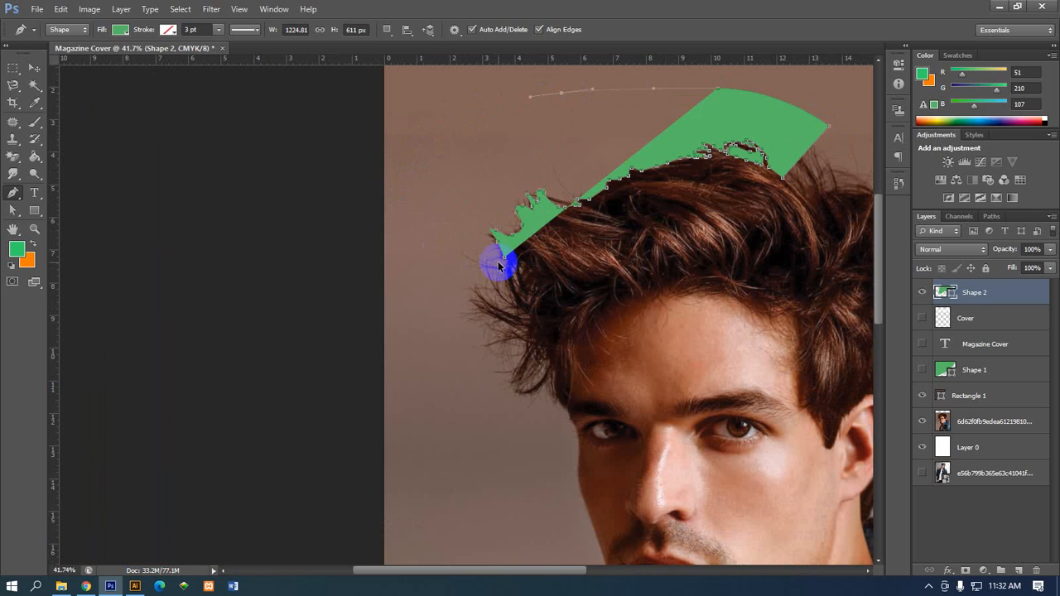
pyautogui.hotkey('ctrl', 'alt', 'z')
pyautogui.hotkey('ctrl', 'alt', 'z')
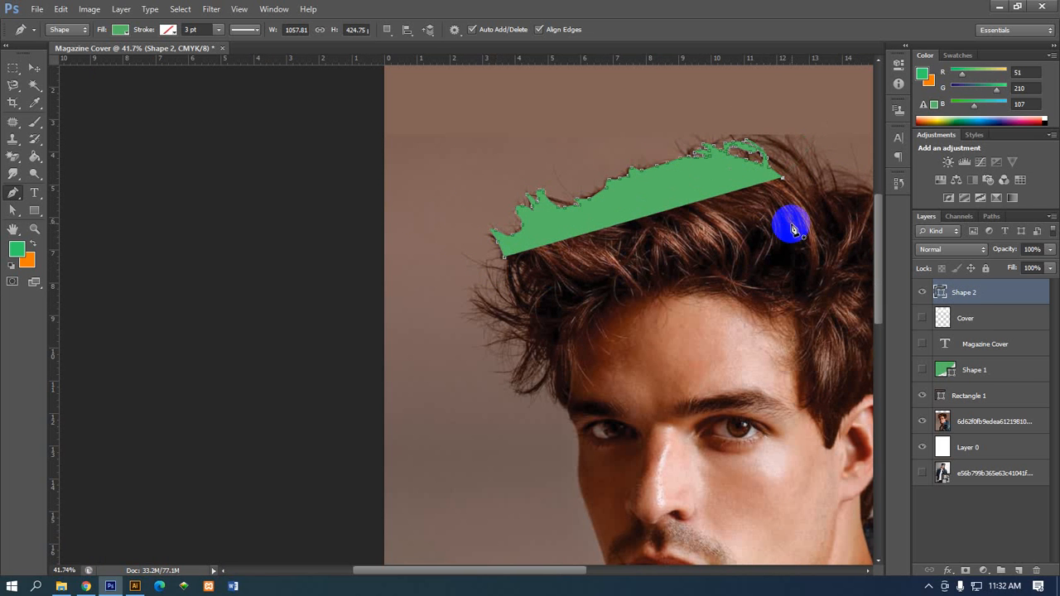
pyautogui.click(800, 223)
pyautogui.click(670, 301)
pyautogui.click(508, 333)
pyautogui.moveTo(456, 313); pyautogui.dragTo(455, 302)
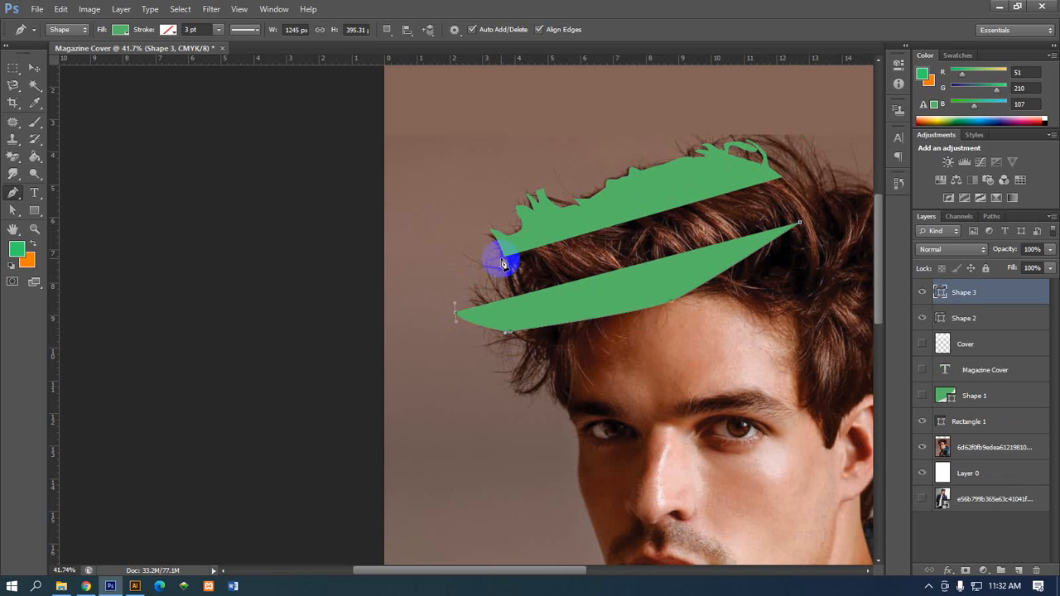
pyautogui.hotkey('ctrl', 'alt', 'z')
pyautogui.hotkey('ctrl', 'alt', 'z')
pyautogui.hotkey('ctrl', 'alt', 'z')
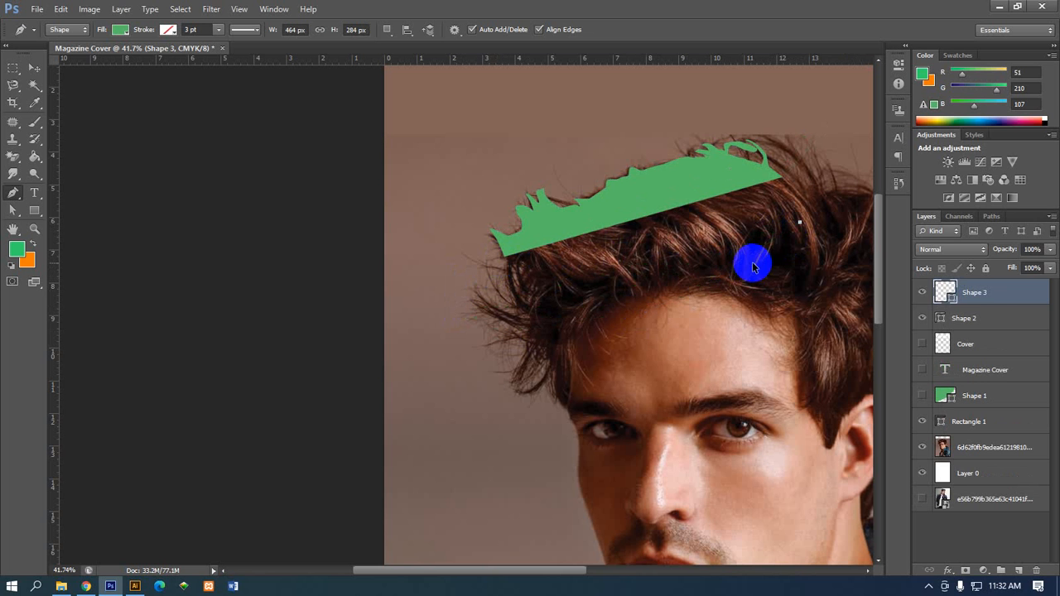
pyautogui.hotkey('ctrl', 'alt', 'z')
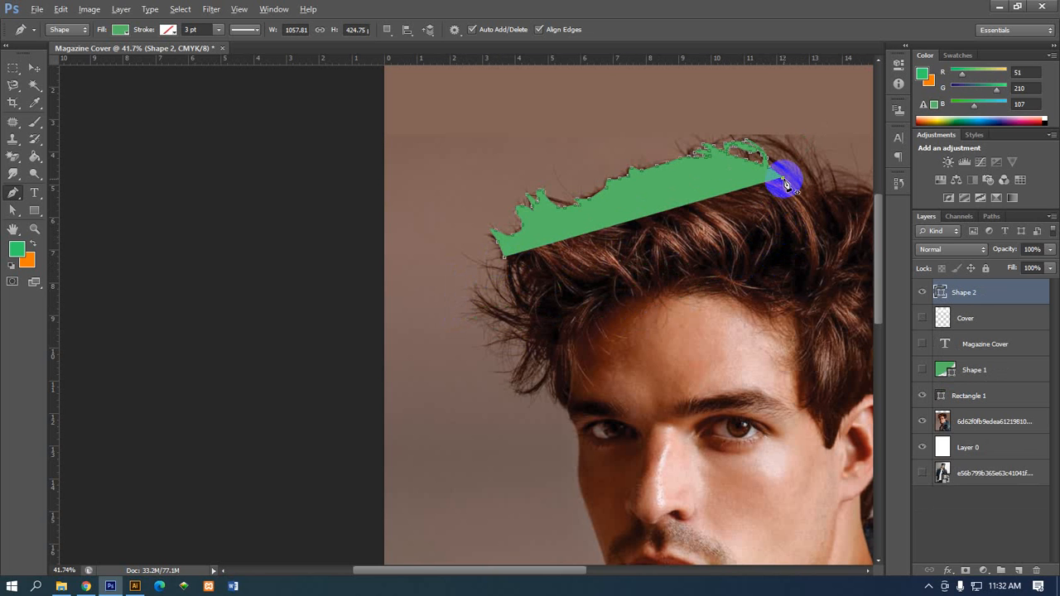
# Close the pen shape with a curve down through the hair and across the forehead, back to its starting point
pyautogui.click(794, 201)
pyautogui.click(792, 212)
pyautogui.moveTo(764, 261); pyautogui.dragTo(740, 290)
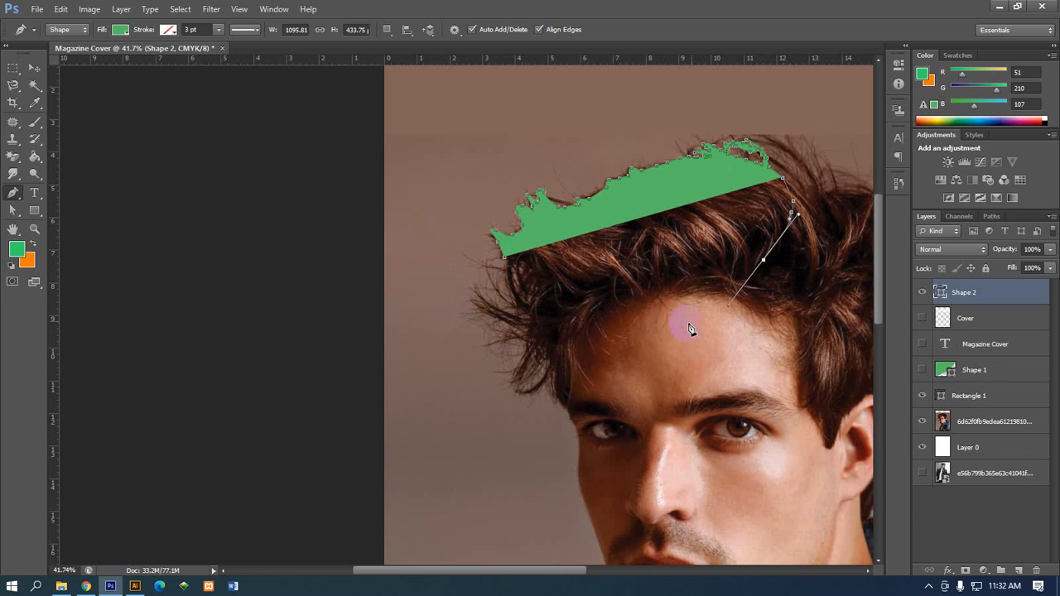
pyautogui.moveTo(664, 336); pyautogui.dragTo(635, 344)
pyautogui.moveTo(565, 345); pyautogui.dragTo(552, 346)
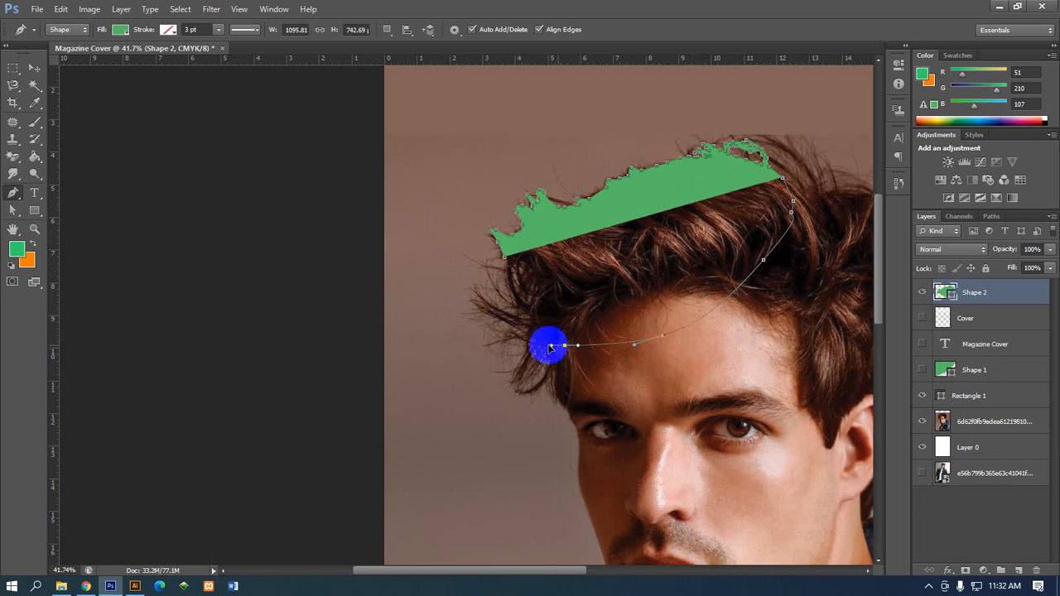
pyautogui.click(507, 263)
pyautogui.click(37, 68)
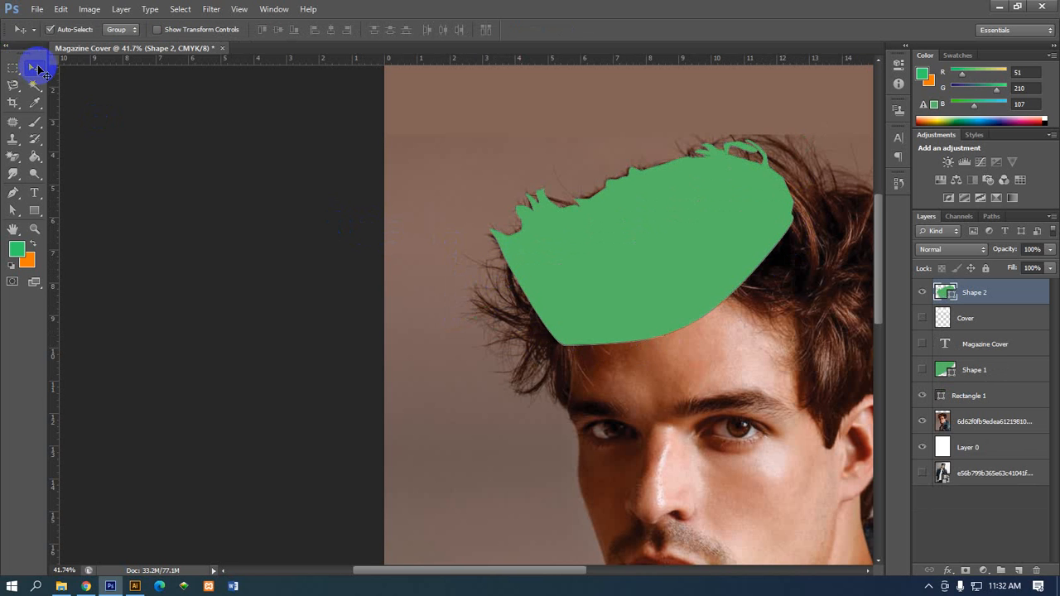
pyautogui.scroll(-3, 410, 186)
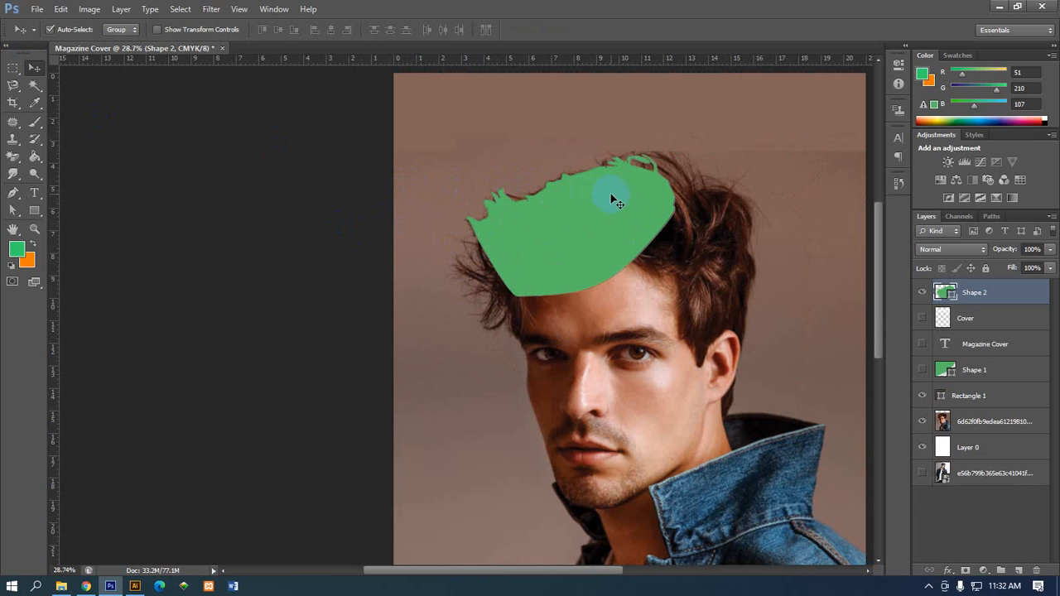
# Show the "Cover" layer again so the title sits beneath the green hair shape
pyautogui.click(962, 422)
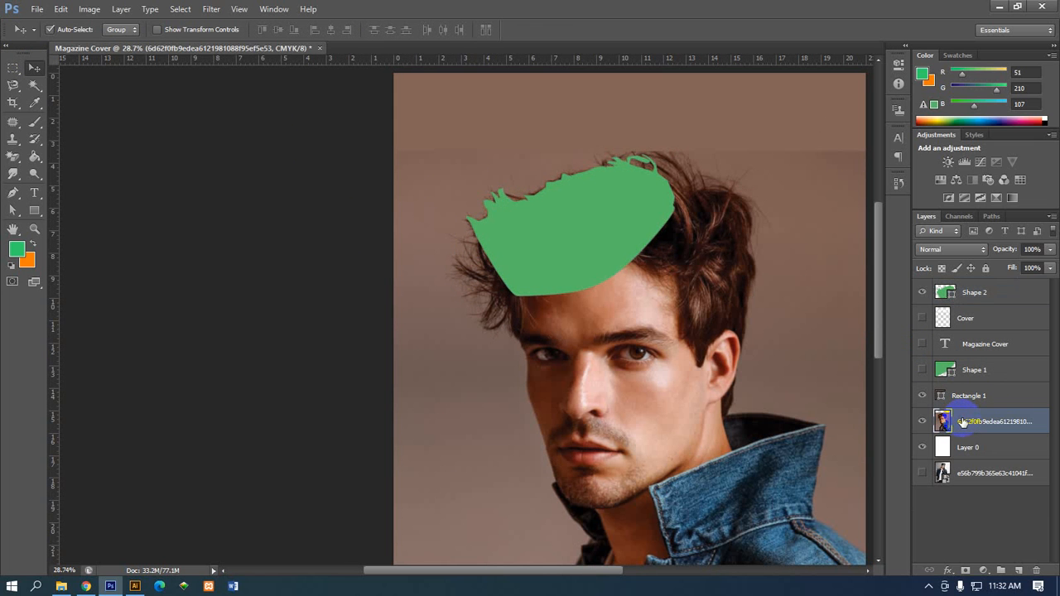
pyautogui.click(924, 319)
pyautogui.click(924, 320)
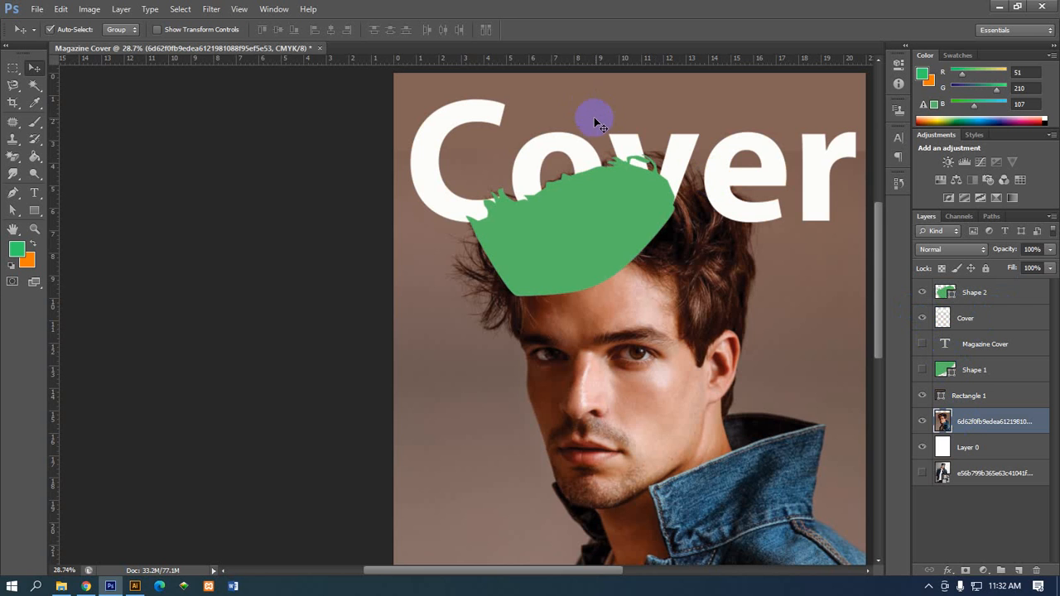
pyautogui.scroll(3, 598, 124)
pyautogui.scroll(1, 599, 129)
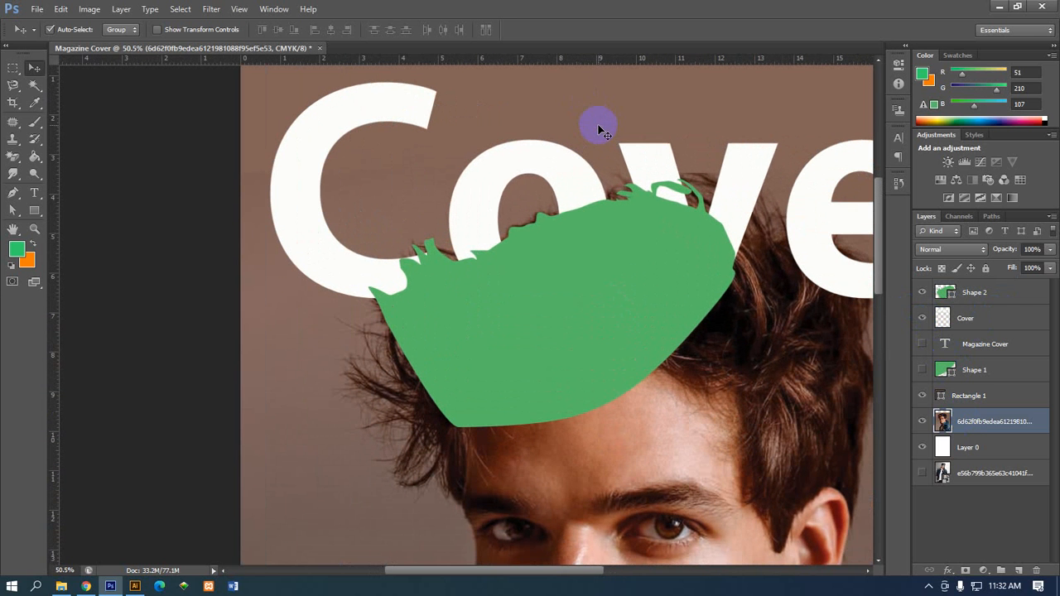
# Make the "Cover" layer active and load the green hair shape's outline as a selection
pyautogui.click(983, 318)
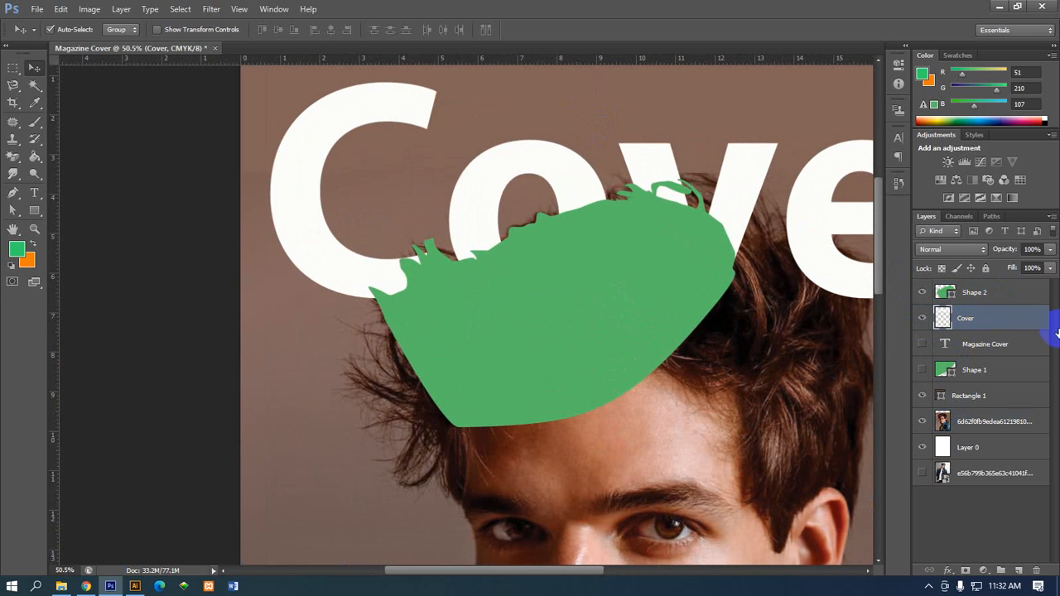
pyautogui.keyDown('ctrl'); pyautogui.click(945, 292); pyautogui.keyUp('ctrl')
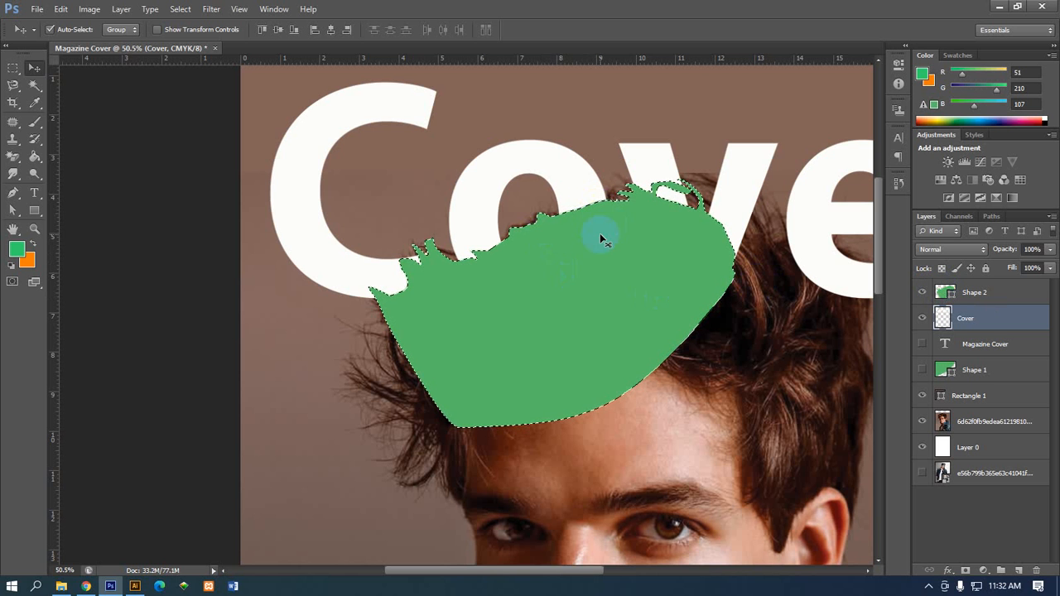
pyautogui.scroll(3, 592, 241)
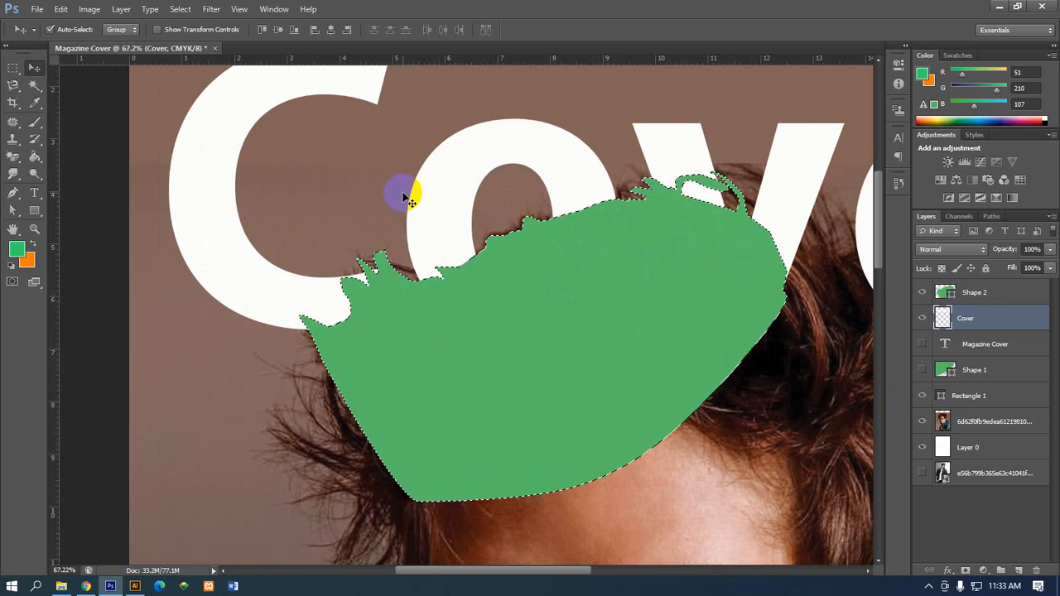
pyautogui.scroll(-2, 412, 197)
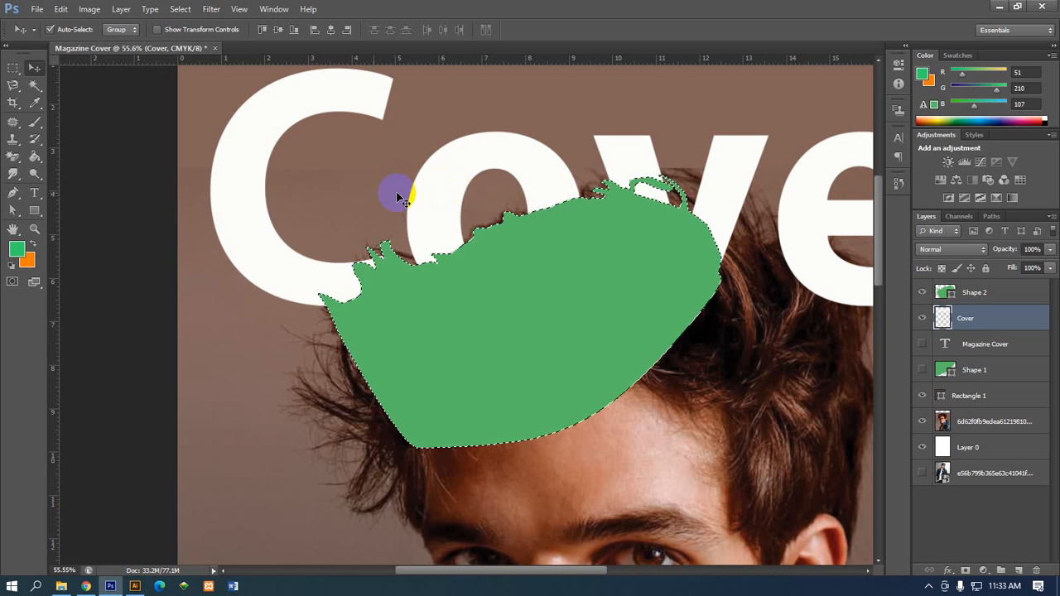
# Subtract the areas over the "v" and the "C" from the selection using the Quick Selection tool with a 154 px brush
pyautogui.click(33, 87)
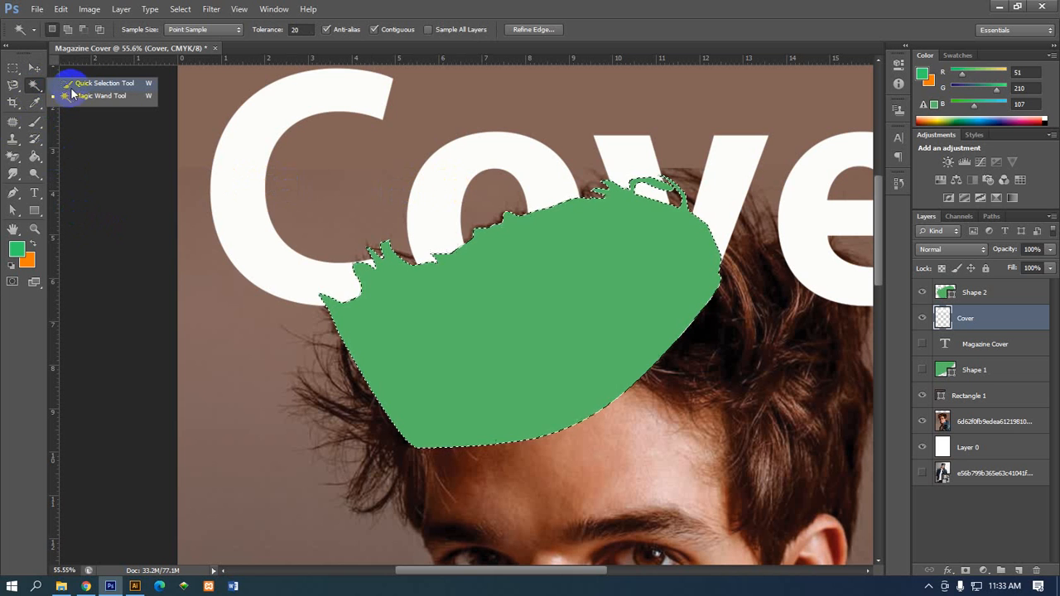
pyautogui.click(92, 89)
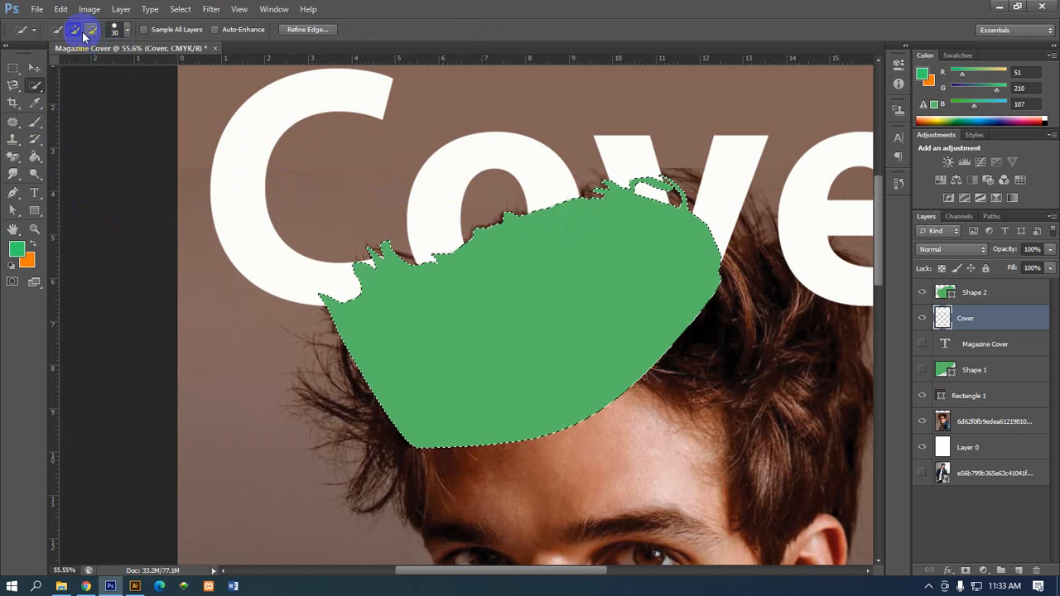
pyautogui.click(123, 29)
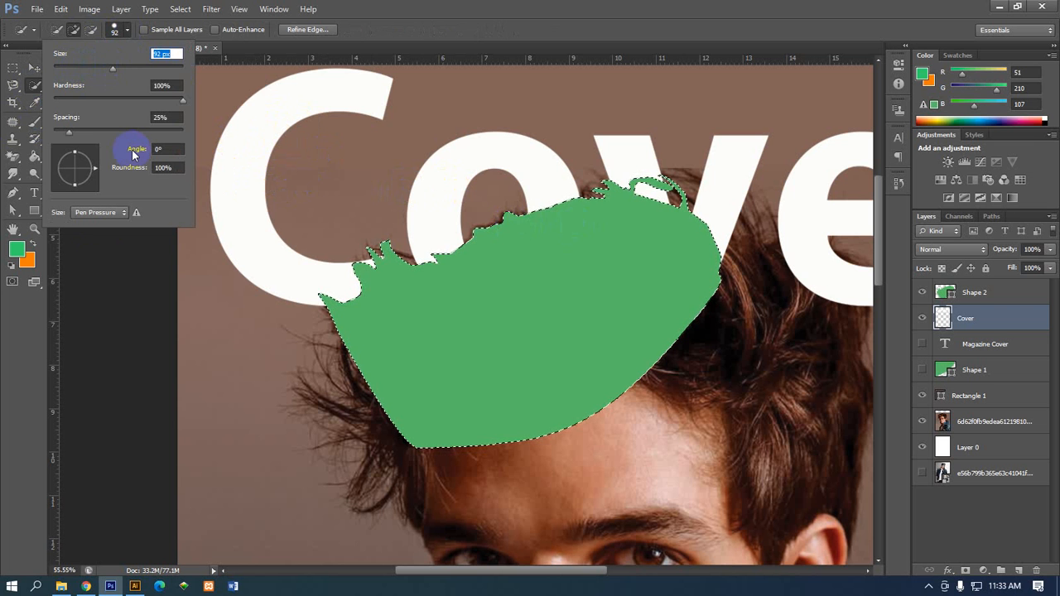
pyautogui.moveTo(112, 68); pyautogui.dragTo(129, 73)
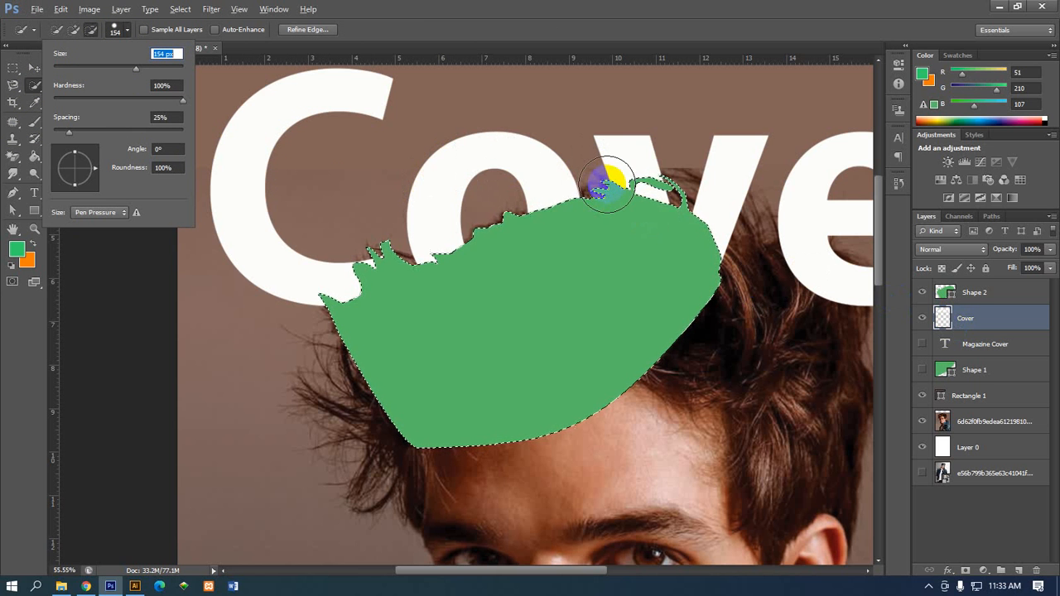
pyautogui.press('Return')
pyautogui.moveTo(620, 192)
pyautogui.mouseDown()
pyautogui.moveTo(621, 183)
pyautogui.moveTo(651, 201)
pyautogui.moveTo(671, 238)
pyautogui.moveTo(712, 273)
pyautogui.moveTo(675, 284)
pyautogui.moveTo(660, 267)
pyautogui.mouseUp()
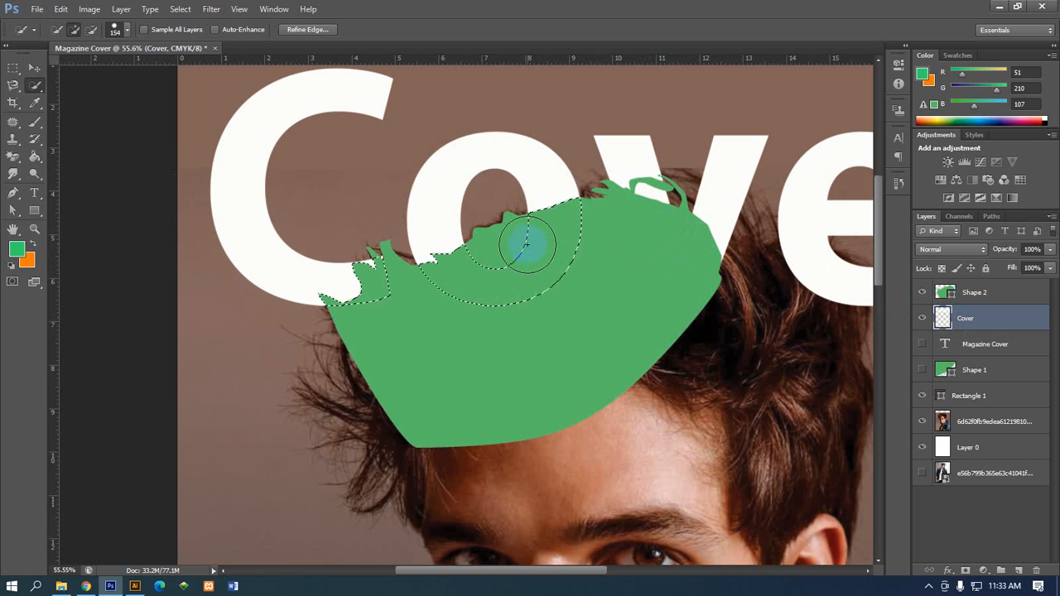
pyautogui.keyDown('alt'); pyautogui.click(368, 281); pyautogui.keyUp('alt')
pyautogui.keyDown('alt'); pyautogui.click(374, 291); pyautogui.keyUp('alt')
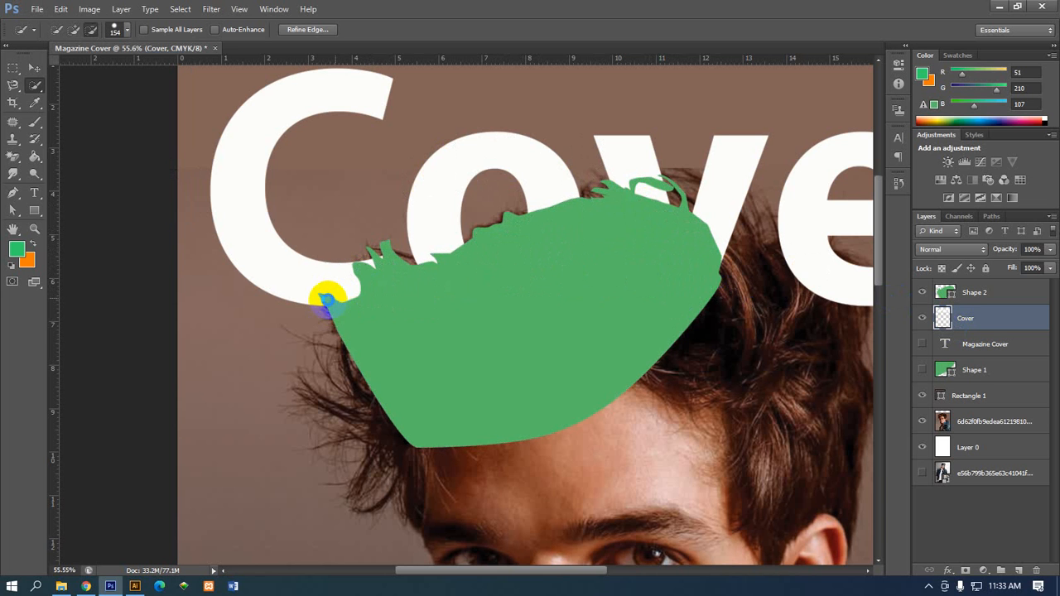
# Try to subtract the small pointed remnant at the lower end of the "C" from the selection with the large brush
pyautogui.keyDown('alt'); pyautogui.click(328, 298); pyautogui.keyUp('alt')
pyautogui.moveTo(252, 297)
pyautogui.mouseDown()
pyautogui.moveTo(279, 290)
pyautogui.moveTo(321, 300)
pyautogui.mouseUp()
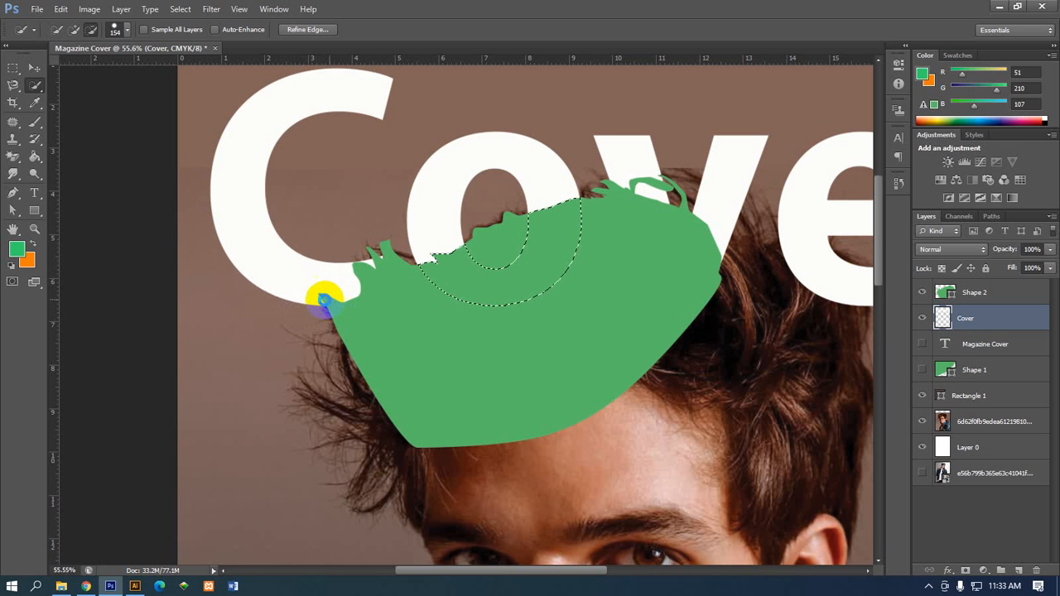
pyautogui.keyDown('alt'); pyautogui.click(315, 300); pyautogui.keyUp('alt')
pyautogui.hotkey('ctrl', 'z')
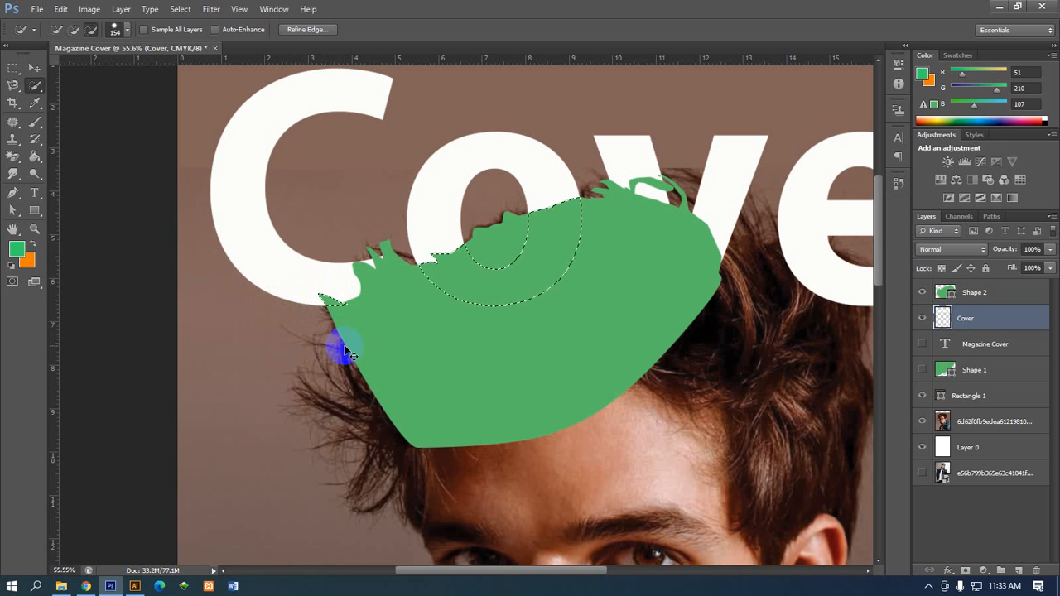
pyautogui.keyDown('alt'); pyautogui.click(345, 332); pyautogui.keyUp('alt')
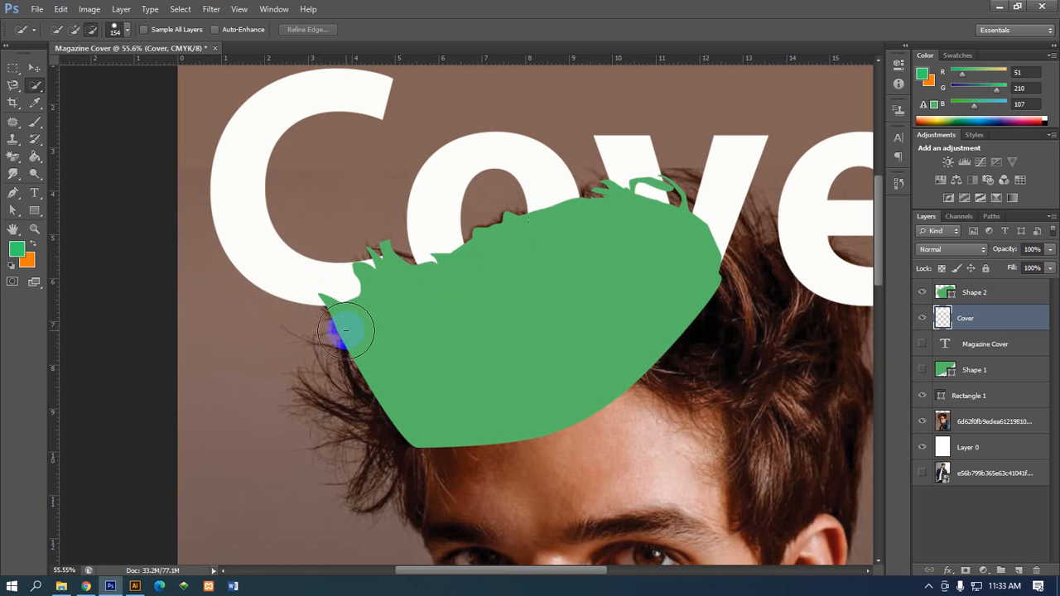
pyautogui.hotkey('ctrl', 'z')
# Subtract the pointed remnant on the "C" from the selection with the Quick Selection brush reduced to 44 px and finally 15 px
pyautogui.scroll(3, 344, 329)
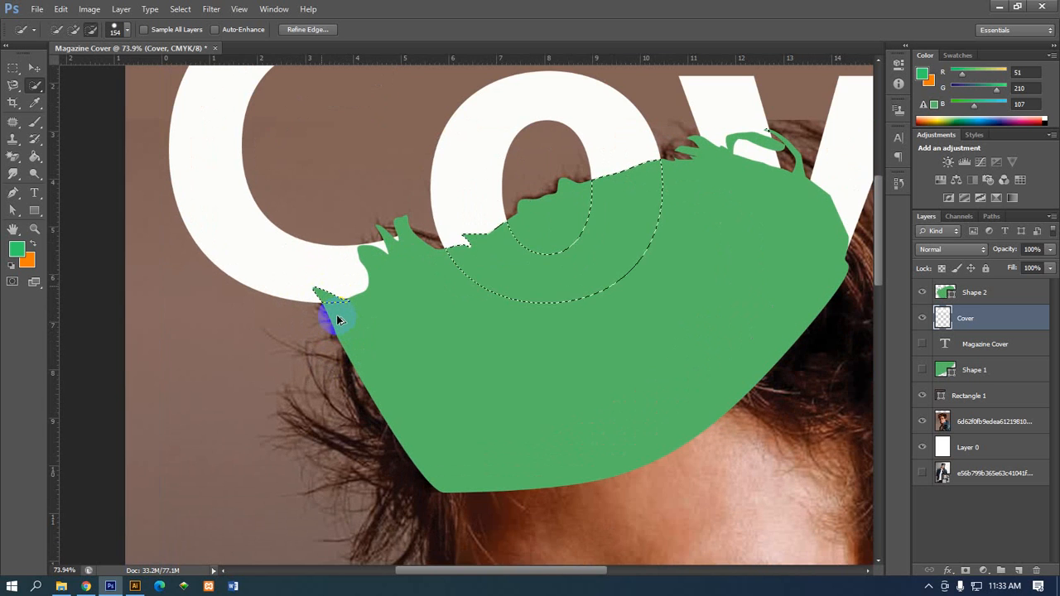
pyautogui.scroll(1, 338, 321)
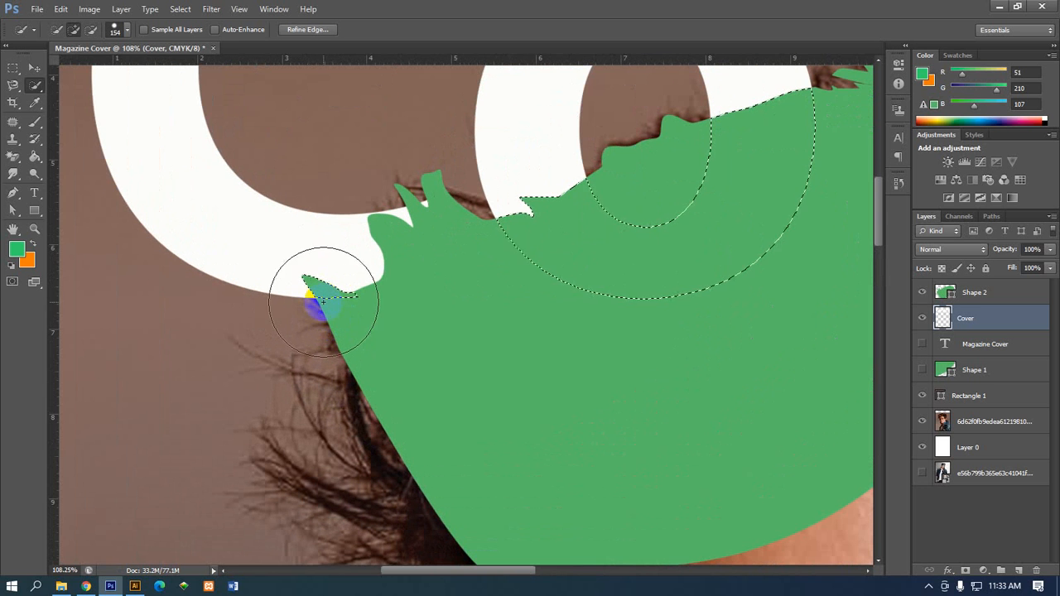
pyautogui.click(128, 31)
pyautogui.moveTo(113, 67); pyautogui.dragTo(84, 68)
pyautogui.keyDown('alt'); pyautogui.click(340, 308); pyautogui.keyUp('alt')
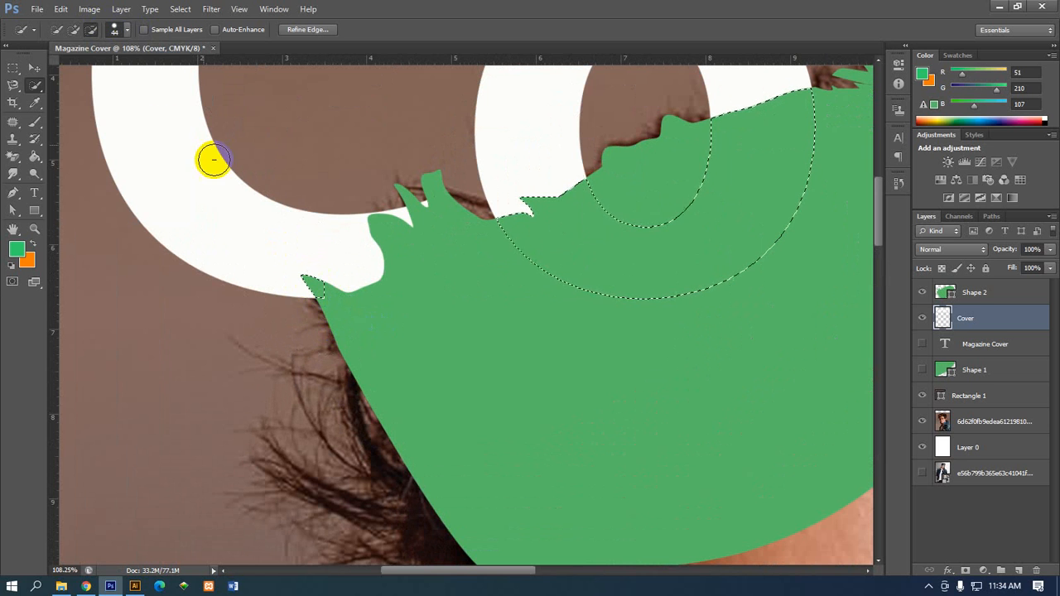
pyautogui.click(128, 30)
pyautogui.click(120, 38)
pyautogui.moveTo(88, 68); pyautogui.dragTo(63, 68)
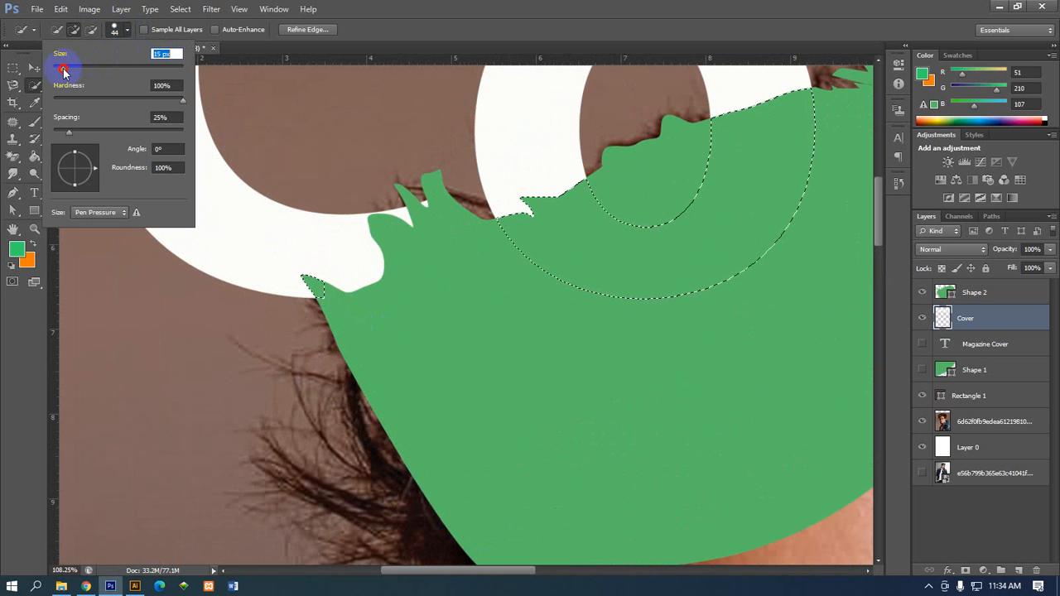
pyautogui.moveTo(308, 288)
pyautogui.mouseDown()
pyautogui.moveTo(320, 293)
pyautogui.moveTo(307, 280)
pyautogui.mouseUp()
pyautogui.scroll(-5, 404, 324)
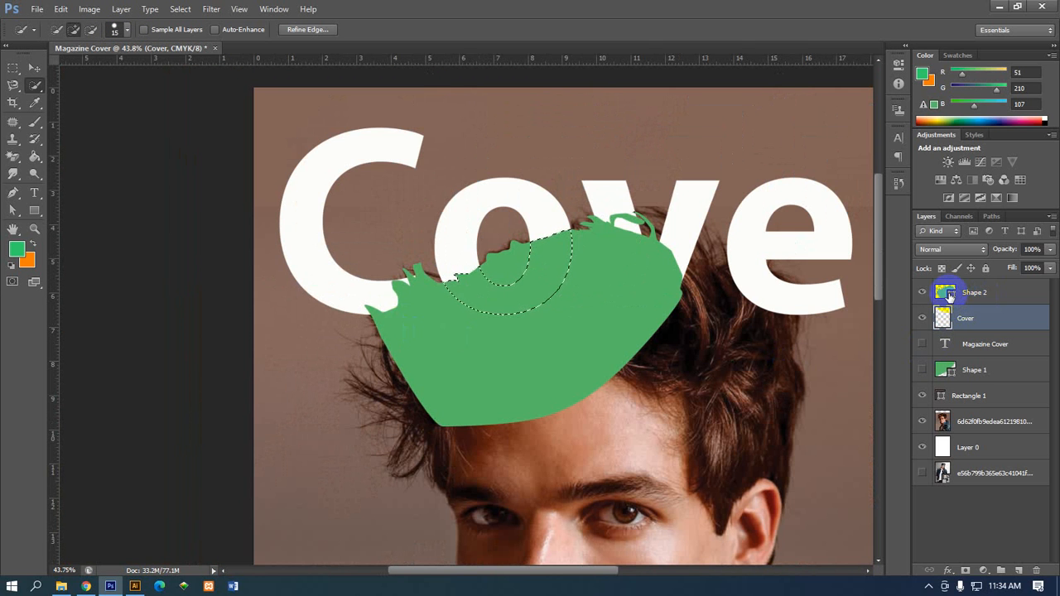
# Hide the green "Shape 2" layer, delete the selected lower part of the "o" over the hair, and clear the selection
pyautogui.click(923, 293)
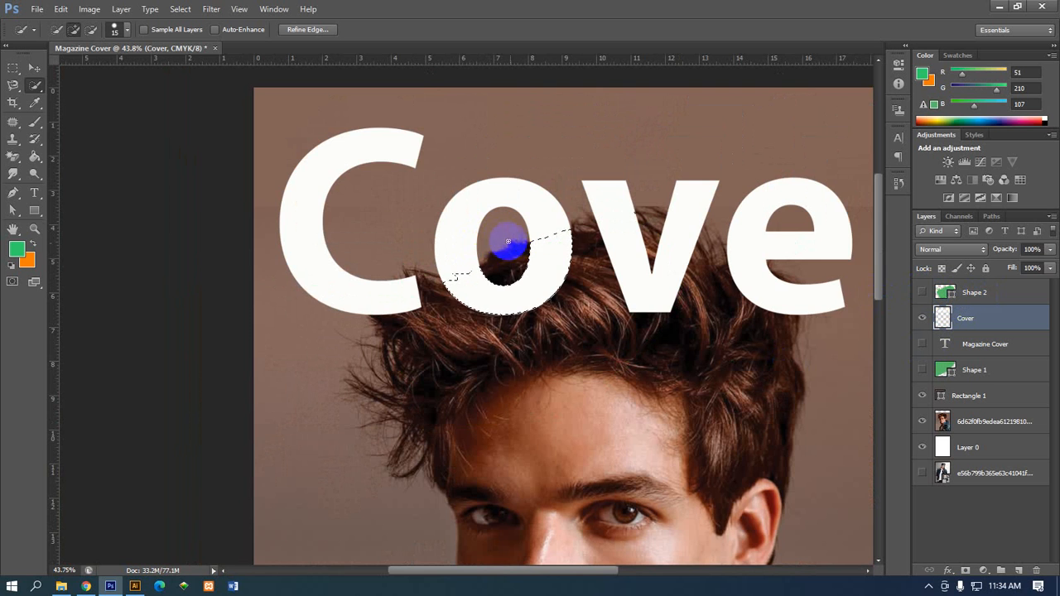
pyautogui.scroll(3, 509, 242)
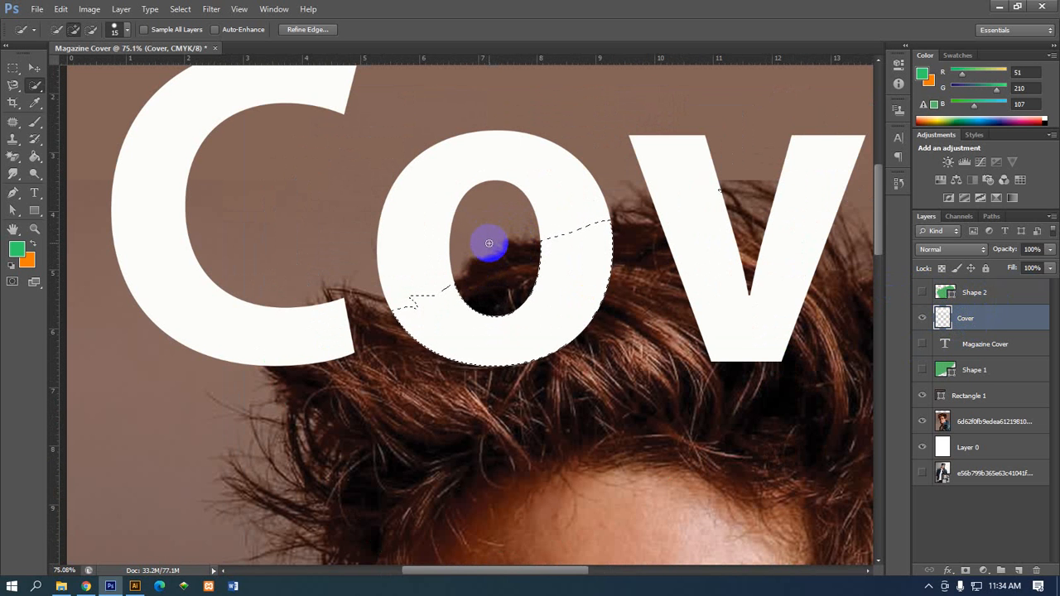
pyautogui.scroll(-2, 479, 242)
pyautogui.press('Delete')
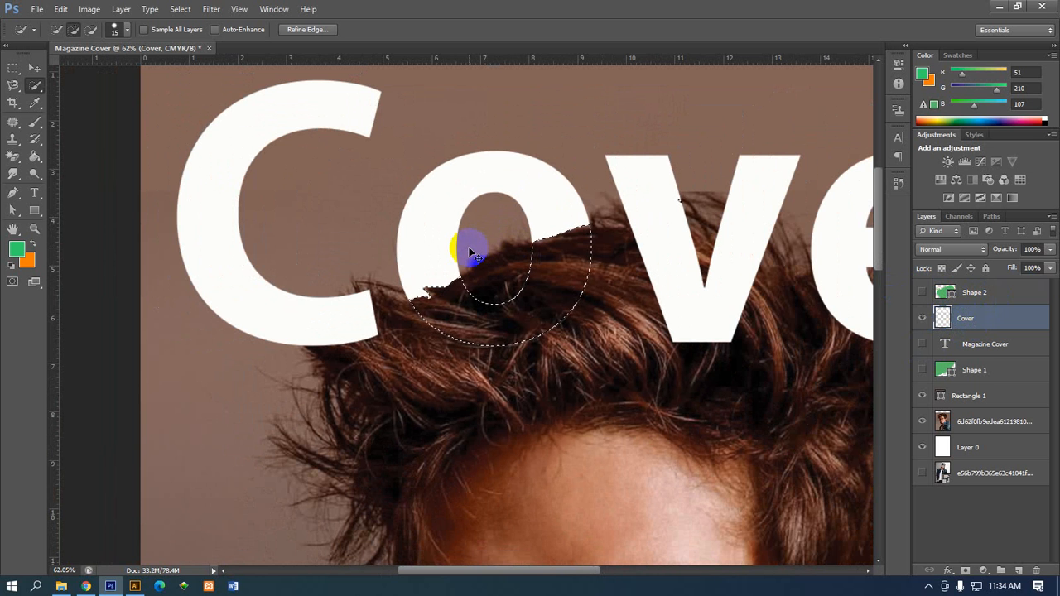
pyautogui.hotkey('ctrl', 'd')
pyautogui.scroll(-4, 469, 246)
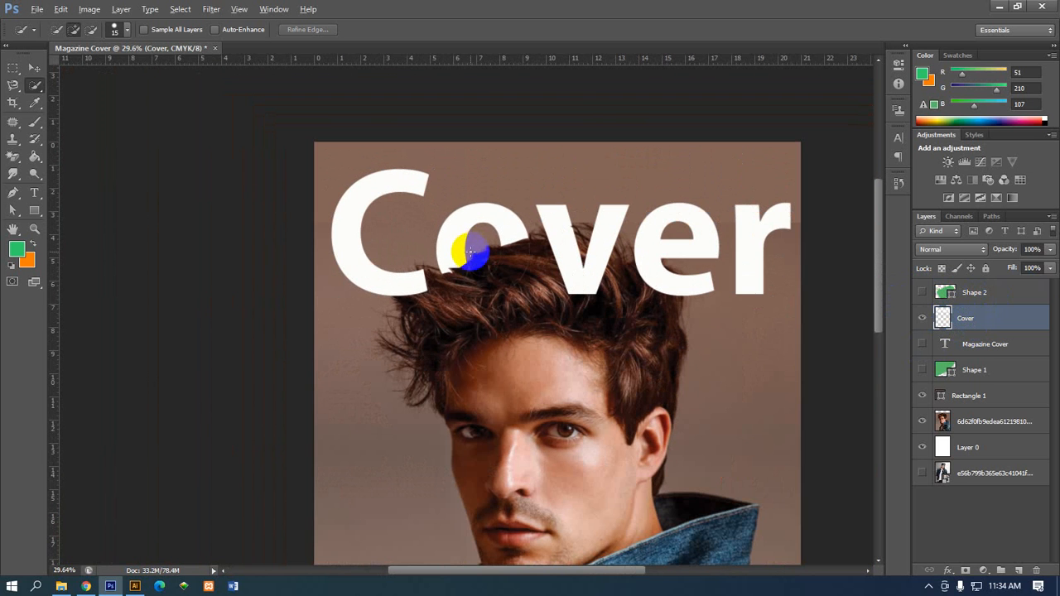
# Lower the "Cover" layer's opacity to 54% so the hair can be seen through the letters
pyautogui.click(34, 67)
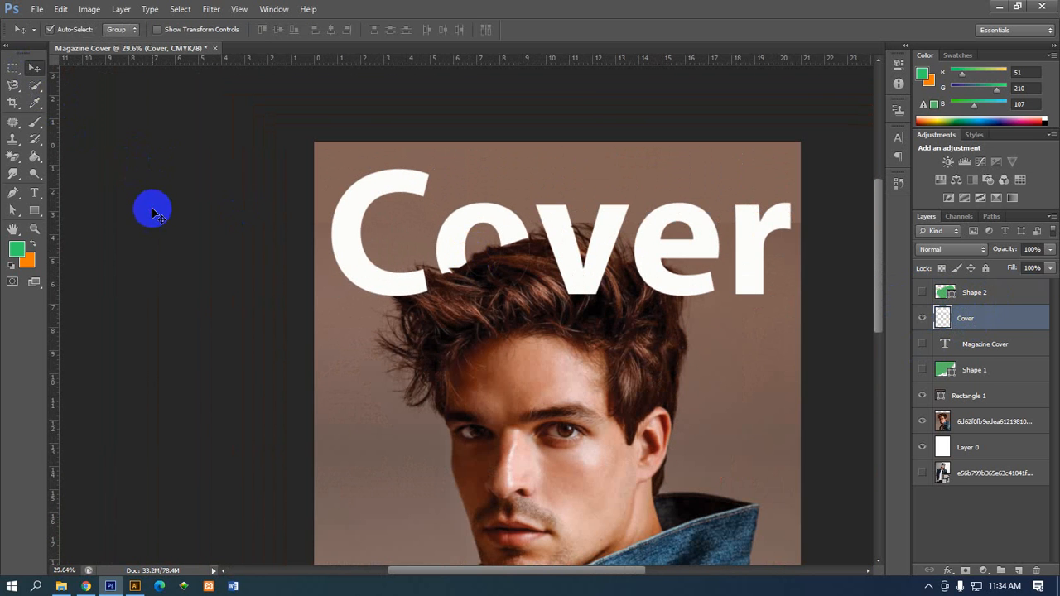
pyautogui.click(154, 210)
pyautogui.scroll(-1, 203, 226)
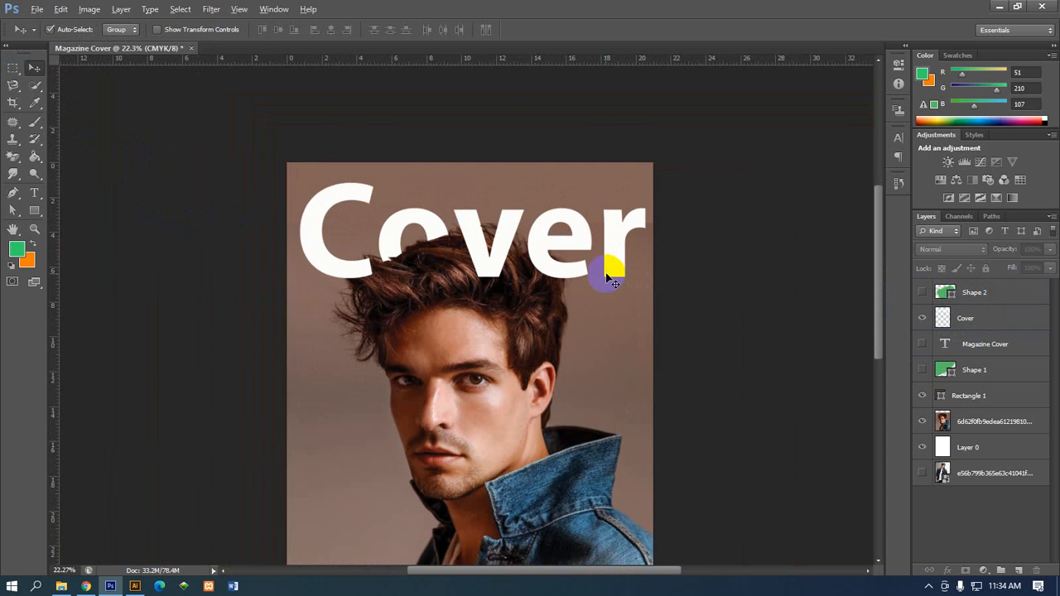
pyautogui.scroll(3, 584, 244)
pyautogui.scroll(2, 577, 252)
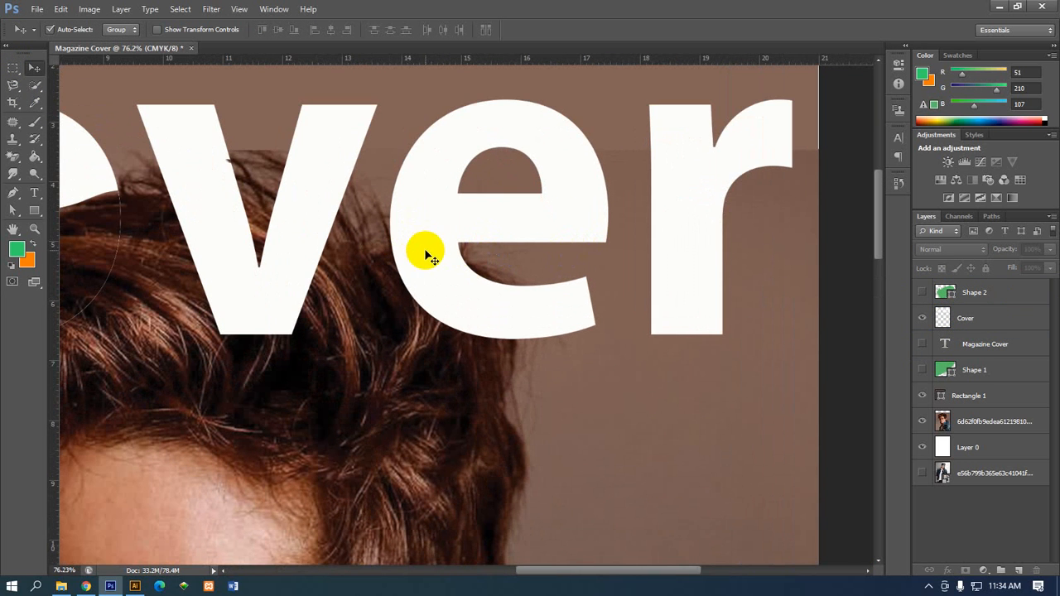
pyautogui.click(986, 317)
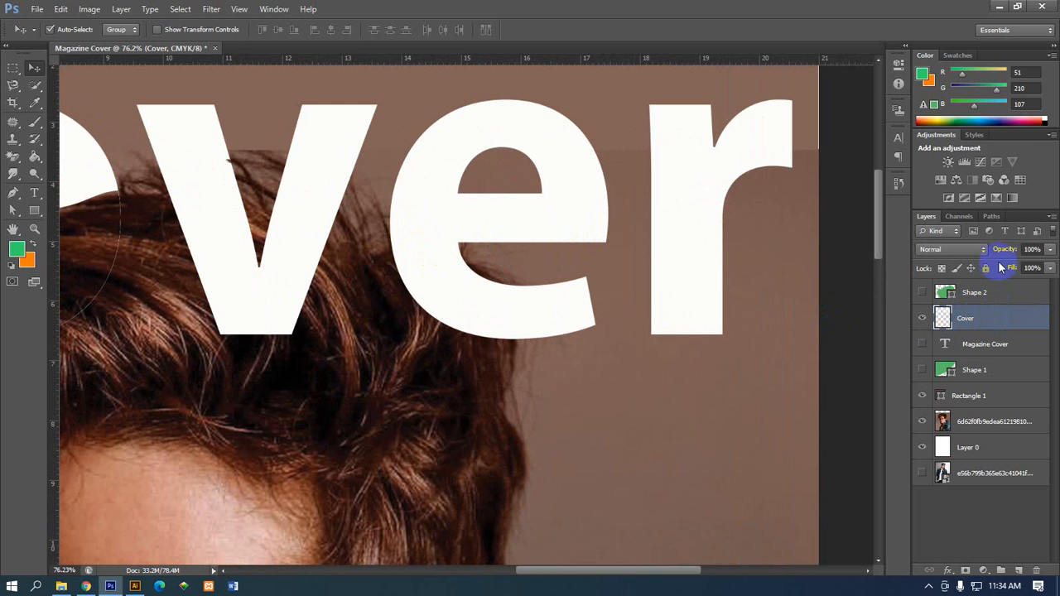
pyautogui.moveTo(994, 254); pyautogui.dragTo(1012, 252)
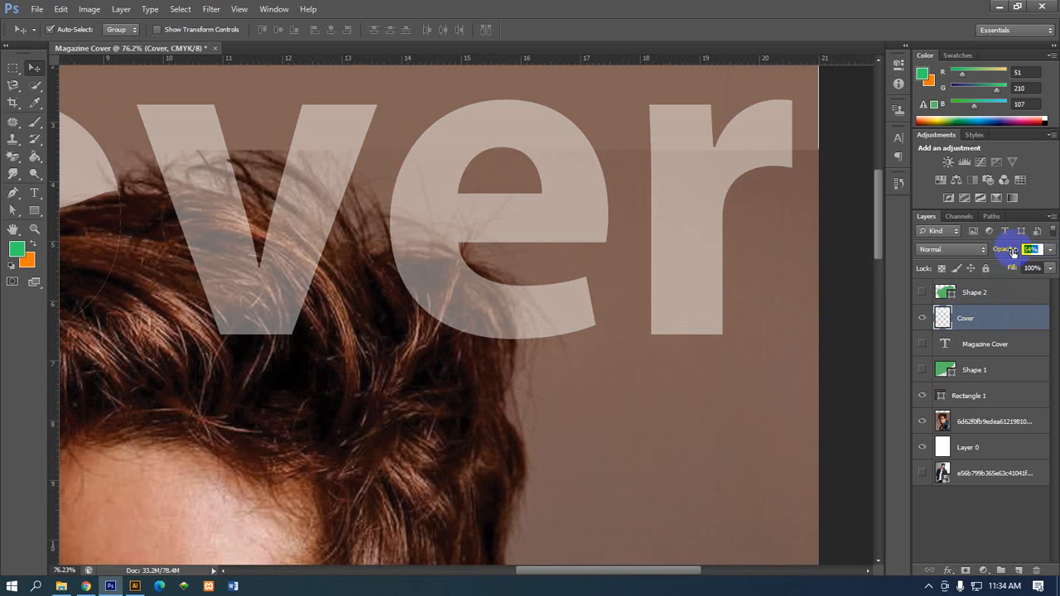
# Set up the Eraser tool with a hard round brush of 81 px at 100% hardness
pyautogui.click(12, 155)
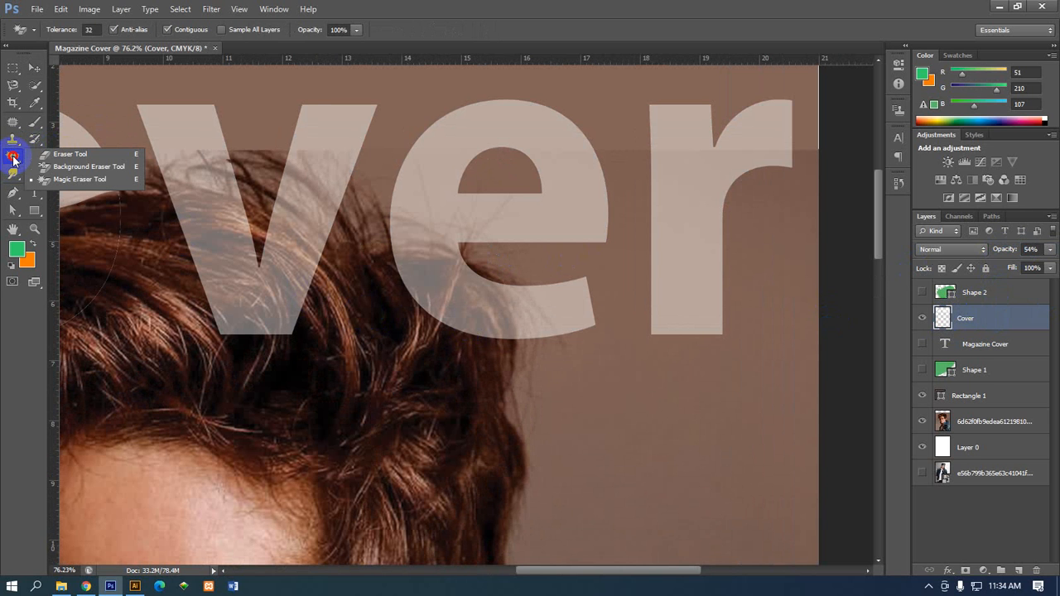
pyautogui.click(68, 155)
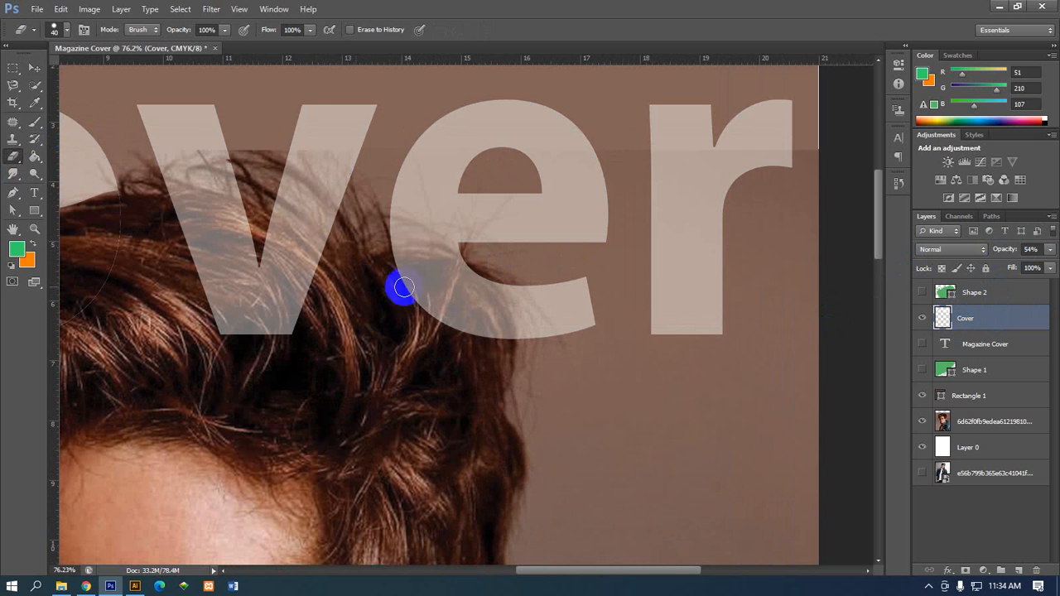
pyautogui.click(66, 30)
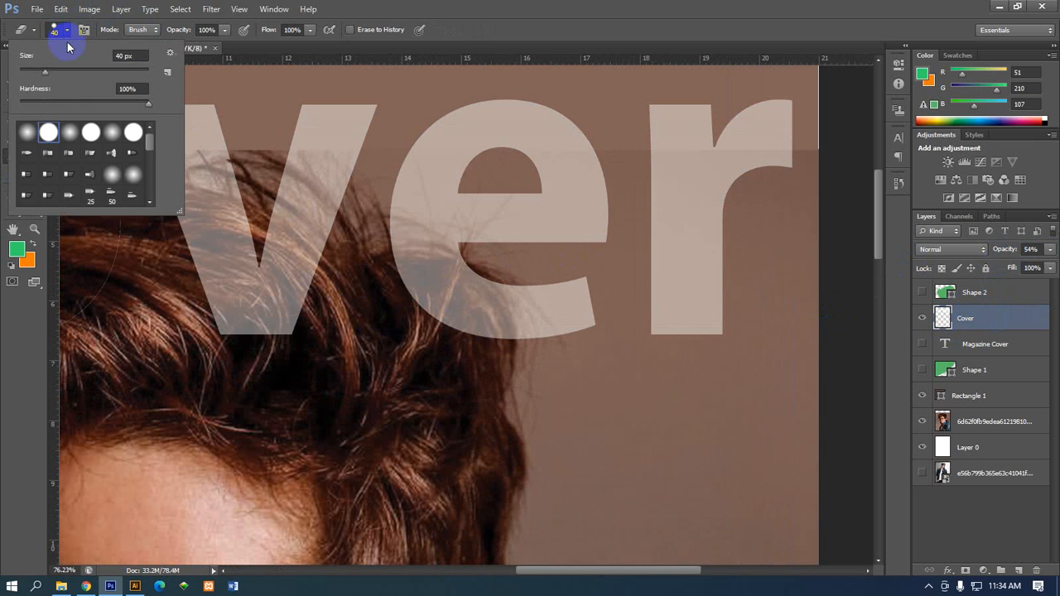
pyautogui.moveTo(45, 73); pyautogui.dragTo(71, 72)
pyautogui.click(48, 133)
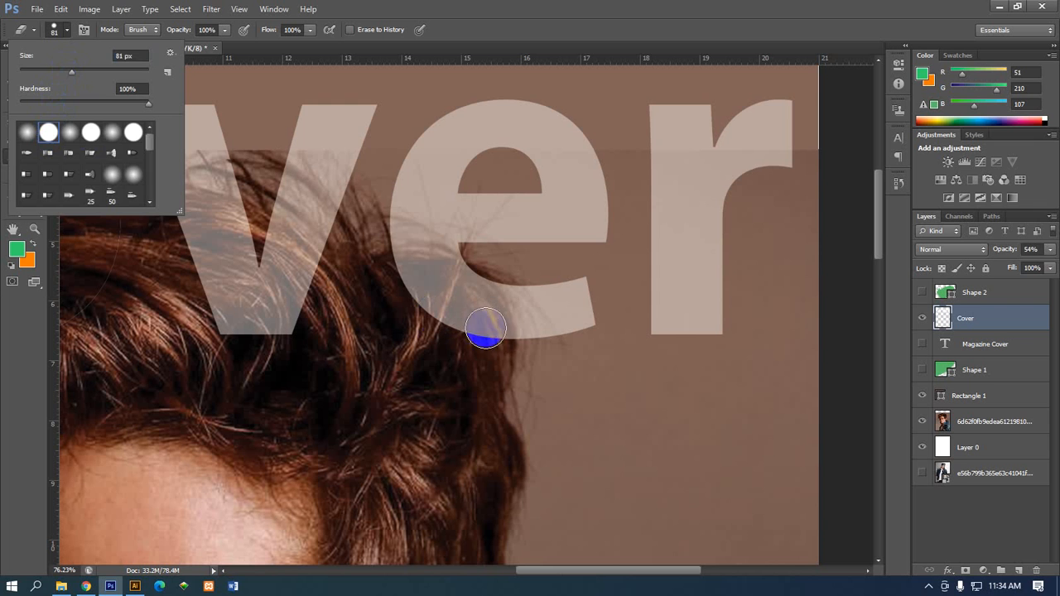
# Erase the lower part of the "e" where it overlaps the hair
pyautogui.moveTo(500, 339)
pyautogui.mouseDown()
pyautogui.moveTo(489, 296)
pyautogui.moveTo(491, 307)
pyautogui.moveTo(499, 298)
pyautogui.moveTo(447, 315)
pyautogui.moveTo(497, 294)
pyautogui.mouseUp()
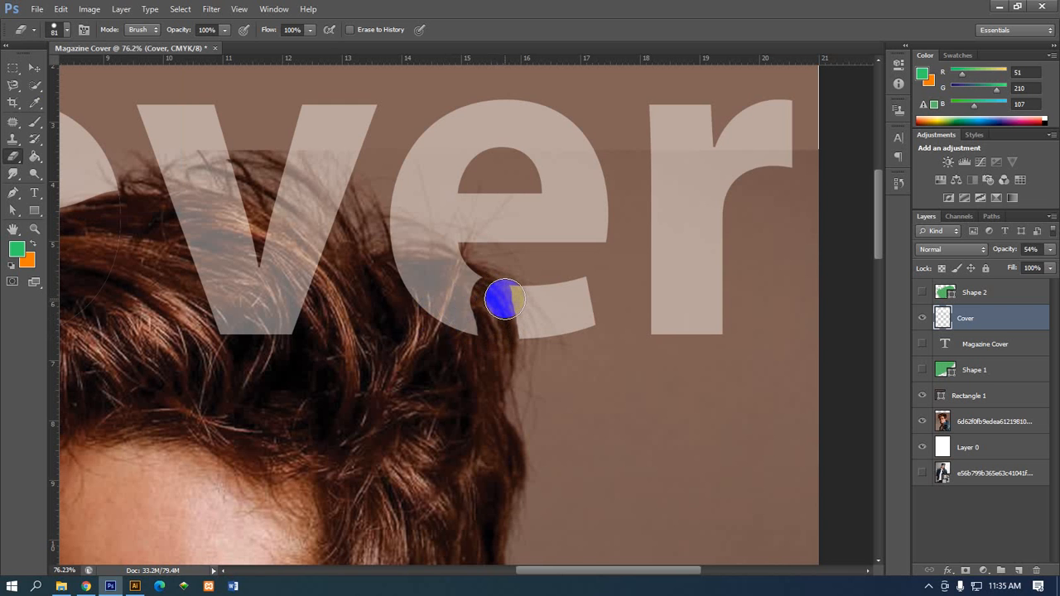
pyautogui.moveTo(505, 299)
pyautogui.mouseDown()
pyautogui.moveTo(510, 336)
pyautogui.moveTo(506, 313)
pyautogui.moveTo(459, 306)
pyautogui.moveTo(455, 268)
pyautogui.moveTo(473, 280)
pyautogui.moveTo(452, 264)
pyautogui.moveTo(451, 297)
pyautogui.moveTo(468, 311)
pyautogui.moveTo(433, 310)
pyautogui.moveTo(415, 288)
pyautogui.moveTo(445, 261)
pyautogui.moveTo(403, 259)
pyautogui.moveTo(391, 233)
pyautogui.moveTo(446, 260)
pyautogui.mouseUp()
pyautogui.click(427, 262)
pyautogui.scroll(-4, 532, 372)
pyautogui.scroll(-4, 532, 375)
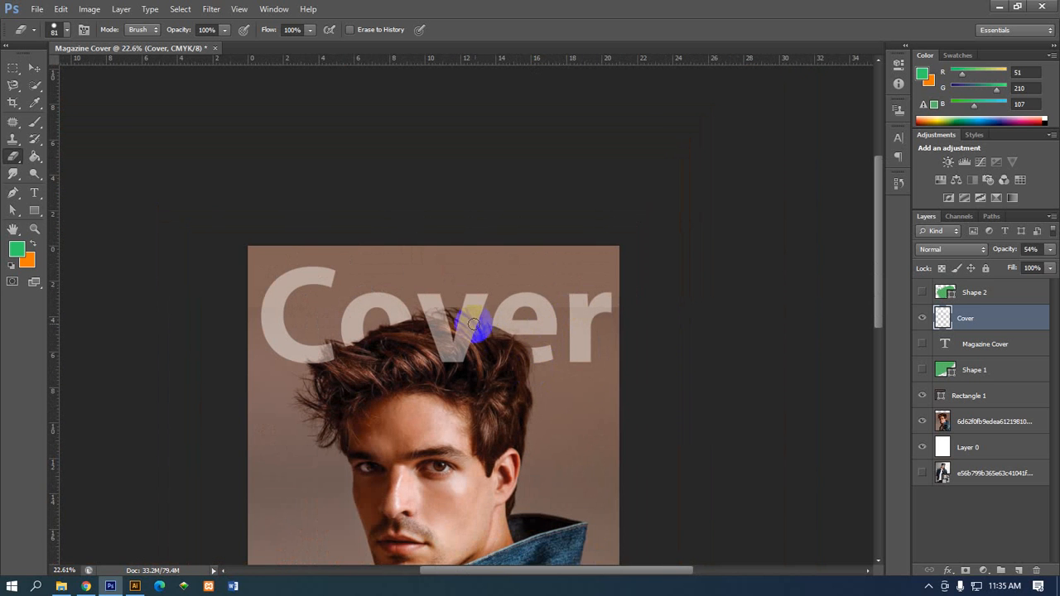
# Restore the "Cover" layer's opacity to 100% and deselect the layer
pyautogui.click(34, 67)
pyautogui.moveTo(996, 248); pyautogui.dragTo(1052, 246)
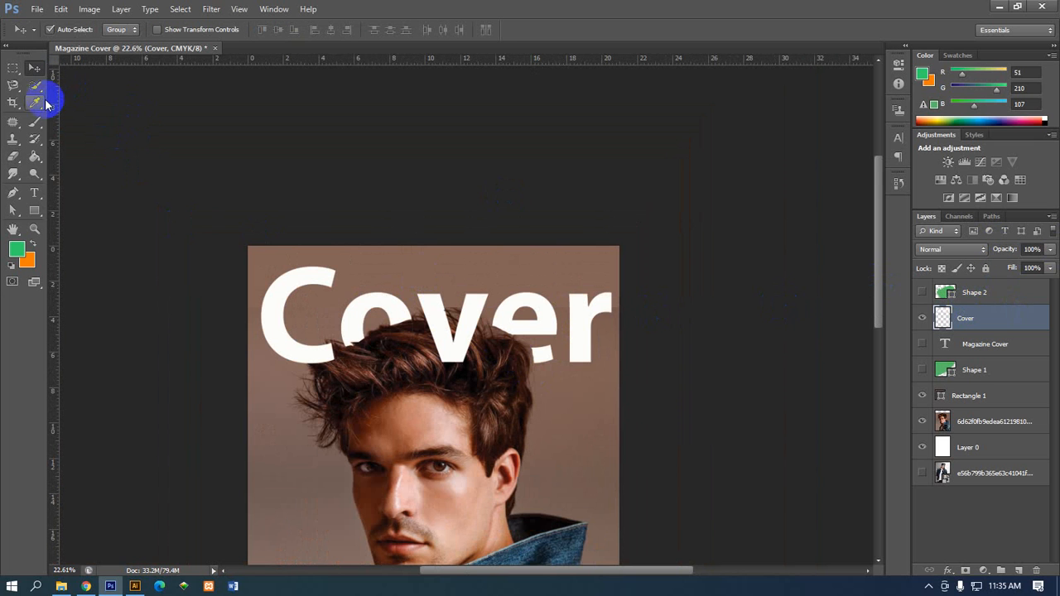
pyautogui.click(108, 127)
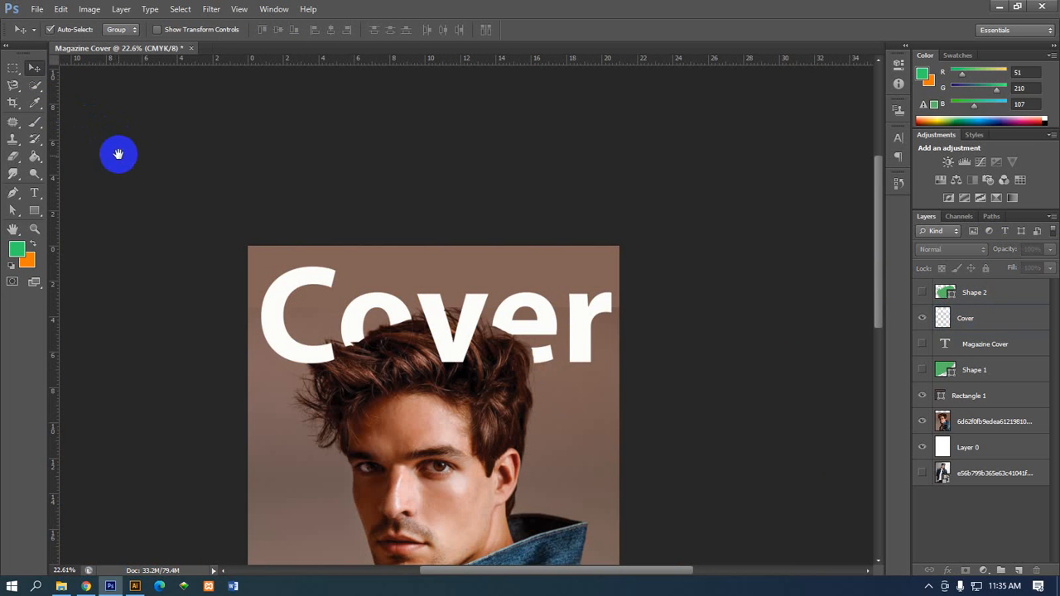
# Select the "Cover" layer around the "o" and lower its opacity to 34%
pyautogui.moveTo(330, 333); pyautogui.dragTo(390, 343)
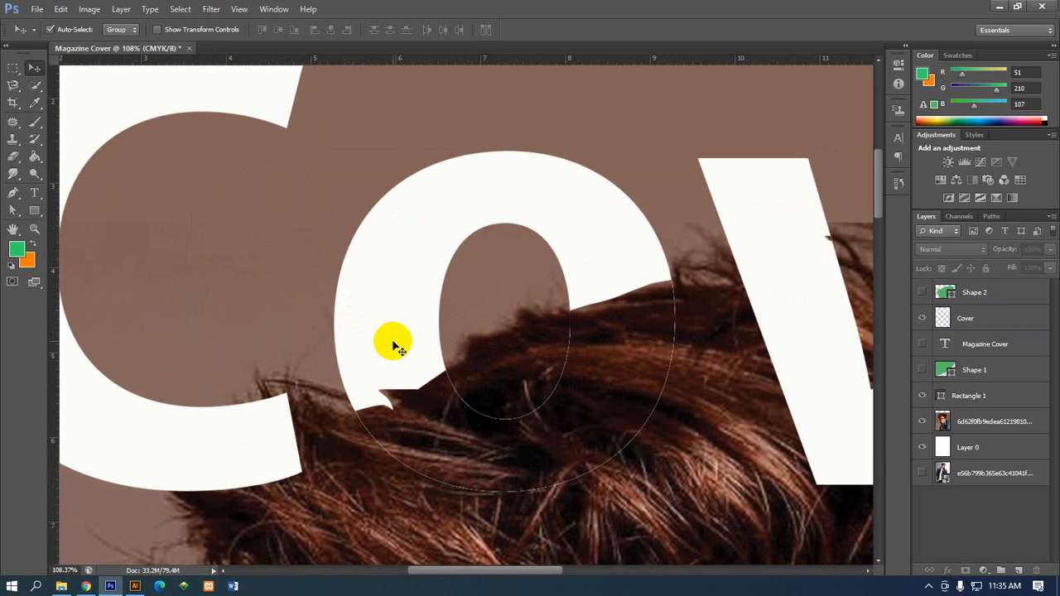
pyautogui.click(391, 343)
pyautogui.moveTo(1011, 255); pyautogui.dragTo(1003, 251)
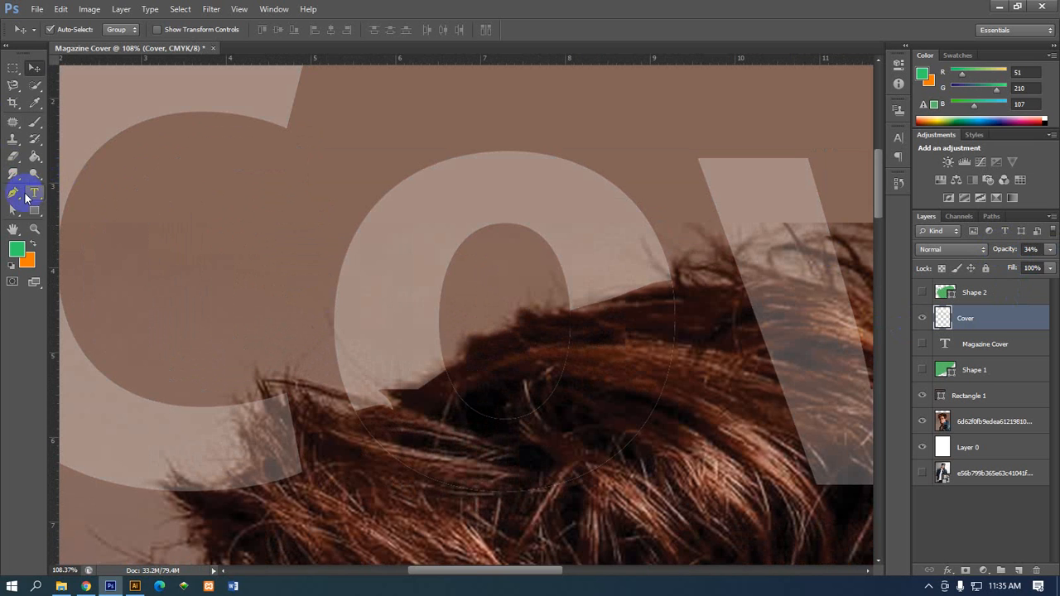
# Erase the remaining lower bits of the "o" where they overlap the hair
pyautogui.click(12, 156)
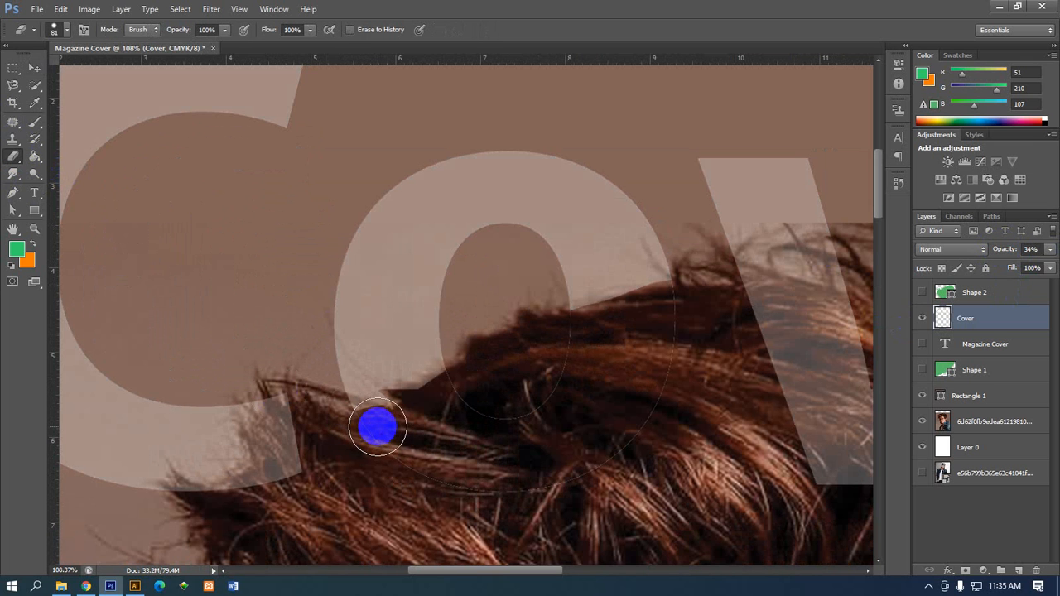
pyautogui.moveTo(378, 426); pyautogui.dragTo(362, 428)
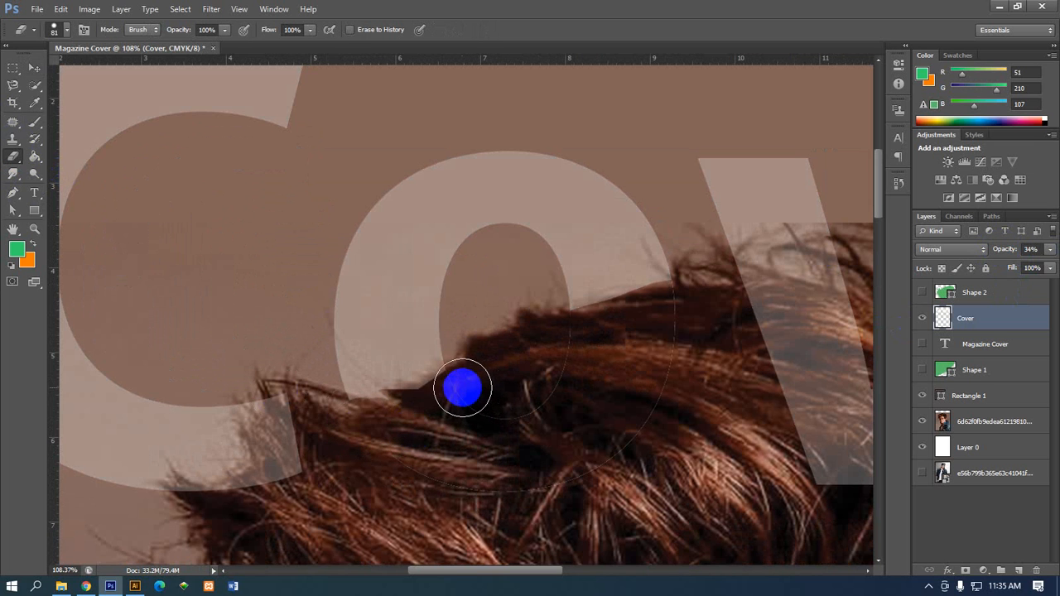
pyautogui.moveTo(462, 387)
pyautogui.mouseDown()
pyautogui.moveTo(395, 423)
pyautogui.moveTo(343, 424)
pyautogui.moveTo(502, 428)
pyautogui.moveTo(568, 340)
pyautogui.moveTo(658, 339)
pyautogui.moveTo(678, 316)
pyautogui.moveTo(661, 394)
pyautogui.moveTo(563, 466)
pyautogui.moveTo(421, 470)
pyautogui.mouseUp()
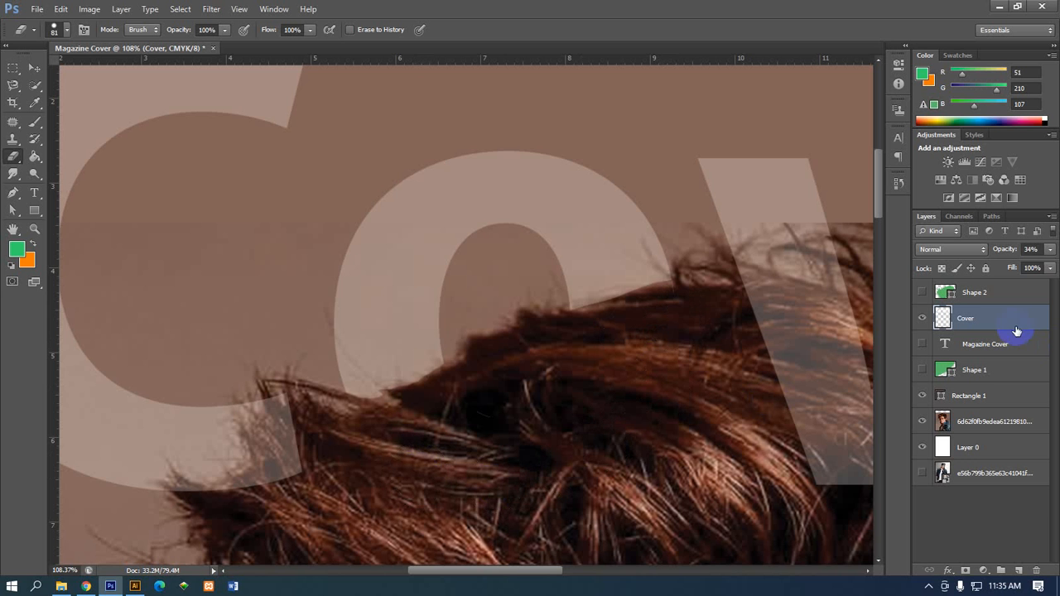
# Restore the "Cover" layer's opacity to 100% and review the title on the whole page
pyautogui.click(1054, 250)
pyautogui.scroll(-6, 476, 334)
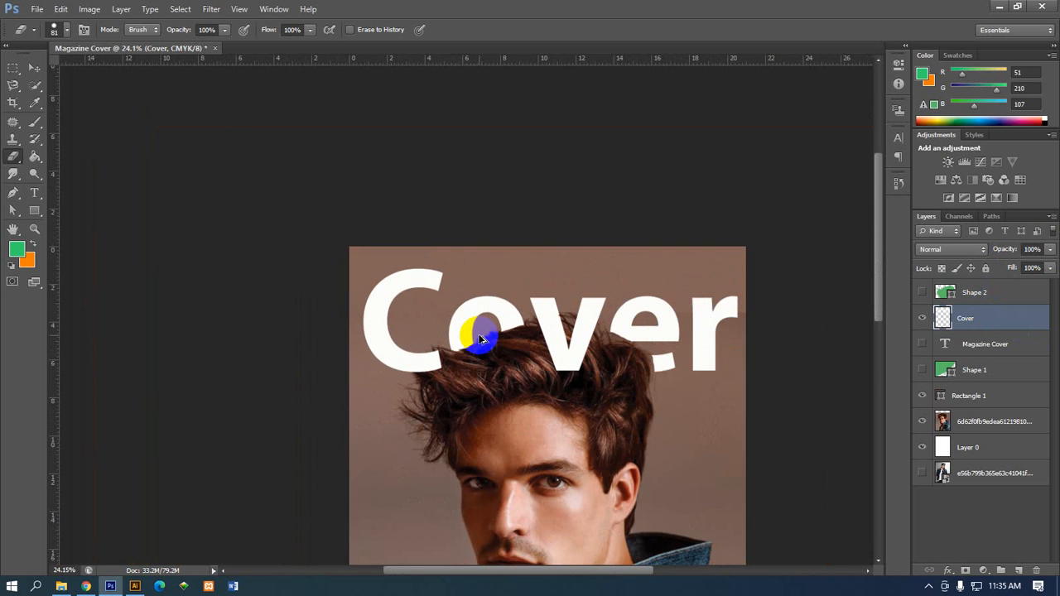
pyautogui.moveTo(533, 367)
pyautogui.mouseDown()
pyautogui.moveTo(487, 265)
pyautogui.moveTo(452, 225)
pyautogui.mouseUp()
pyautogui.scroll(-1, 454, 216)
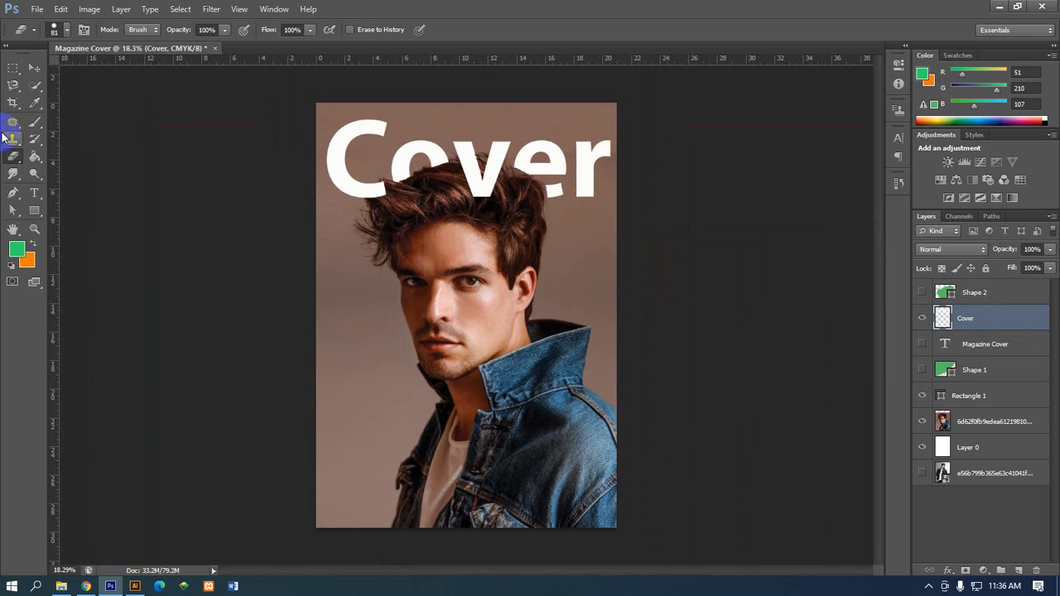
pyautogui.moveTo(368, 530)
pyautogui.mouseDown()
pyautogui.moveTo(391, 525)
pyautogui.moveTo(418, 447)
pyautogui.mouseUp()
pyautogui.moveTo(386, 303)
pyautogui.mouseDown()
pyautogui.moveTo(400, 288)
pyautogui.moveTo(433, 367)
pyautogui.mouseUp()
# Select the portrait photo's layer and start a green Pen tool shape at the page's lower edge where the jacket sleeve begins
pyautogui.click(35, 67)
pyautogui.click(19, 192)
pyautogui.scroll(4, 409, 532)
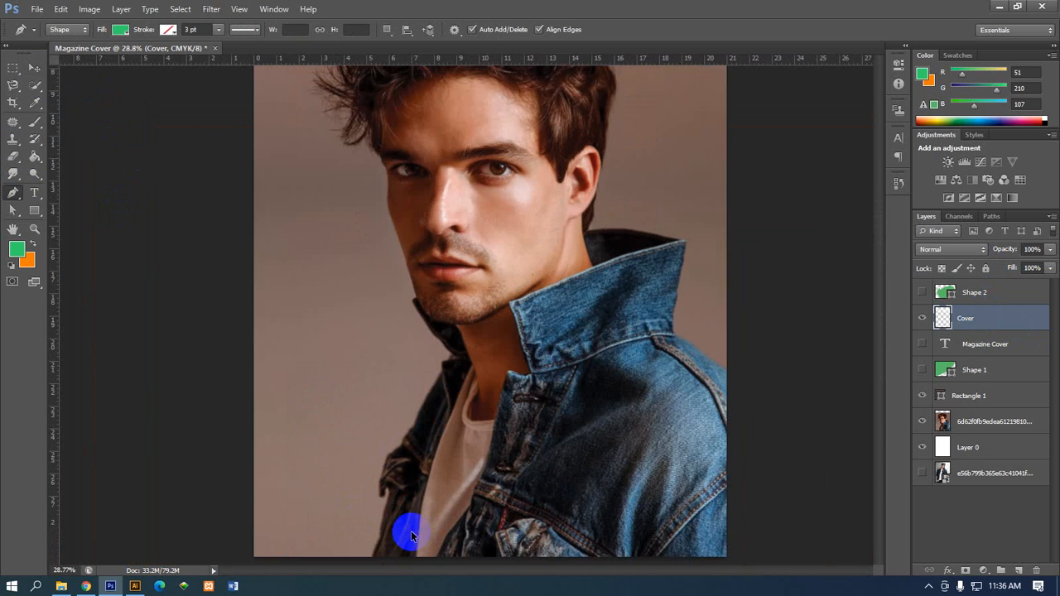
pyautogui.moveTo(363, 497); pyautogui.dragTo(368, 405)
pyautogui.click(362, 519)
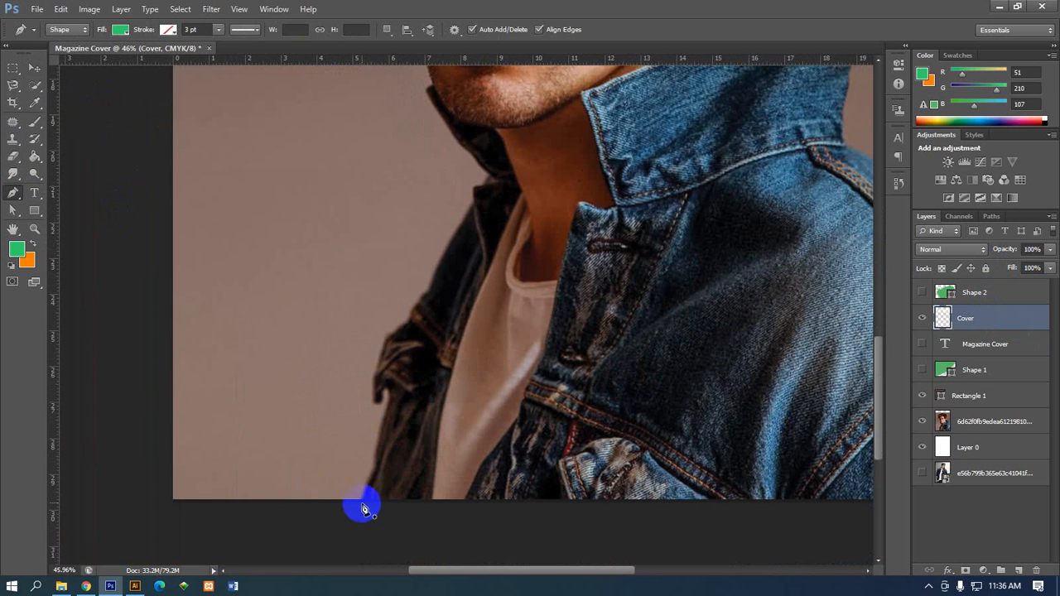
pyautogui.click(974, 421)
pyautogui.scroll(2, 343, 504)
pyautogui.click(373, 504)
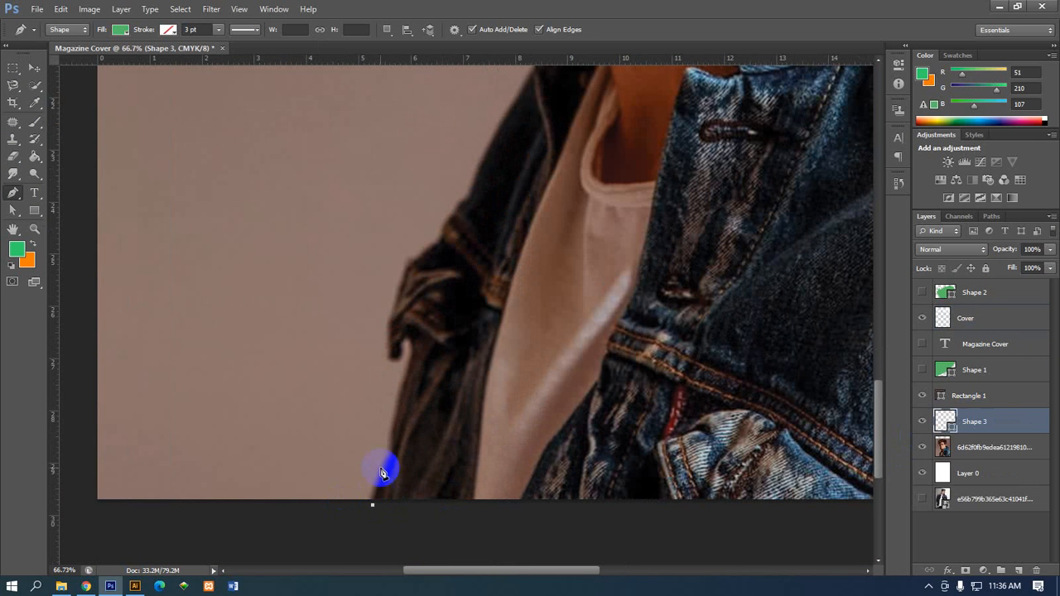
# Trace the jacket sleeve's outer edge with the Pen tool from the page's lower edge up past the cuff fold
pyautogui.moveTo(389, 448); pyautogui.dragTo(392, 414)
pyautogui.moveTo(408, 371); pyautogui.dragTo(393, 321)
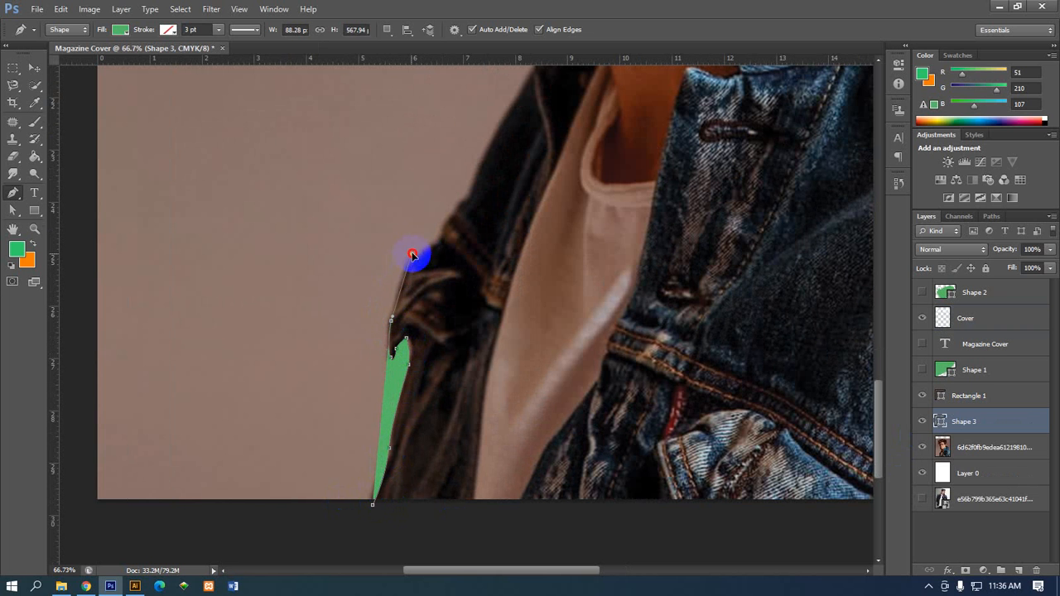
pyautogui.click(413, 255)
pyautogui.click(440, 240)
pyautogui.moveTo(449, 224); pyautogui.dragTo(474, 198)
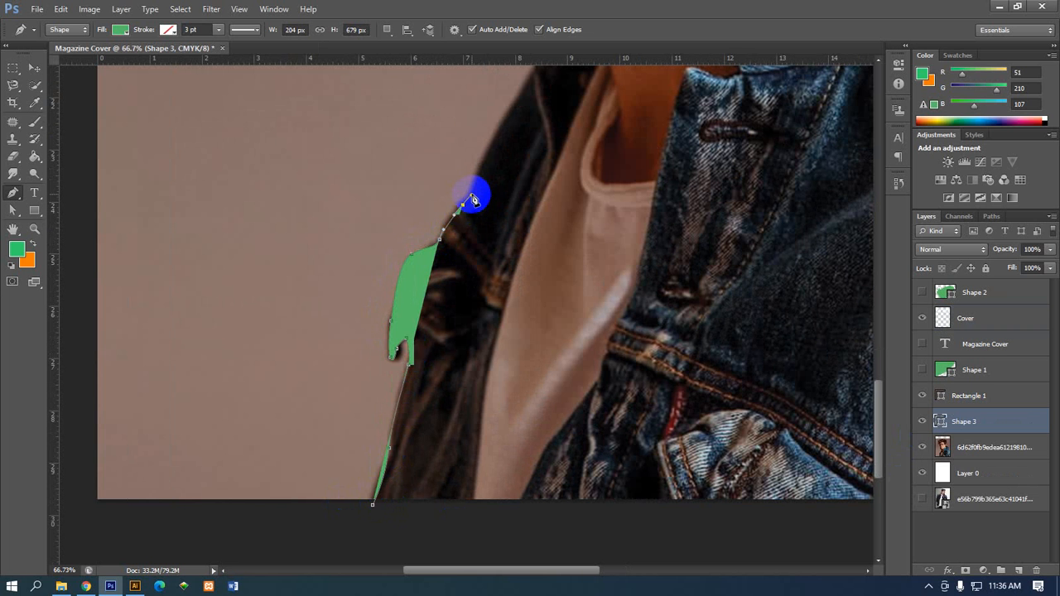
# Continue the pen outline along the upper arm and the dark raised collar up to the jaw
pyautogui.scroll(5, 474, 199)
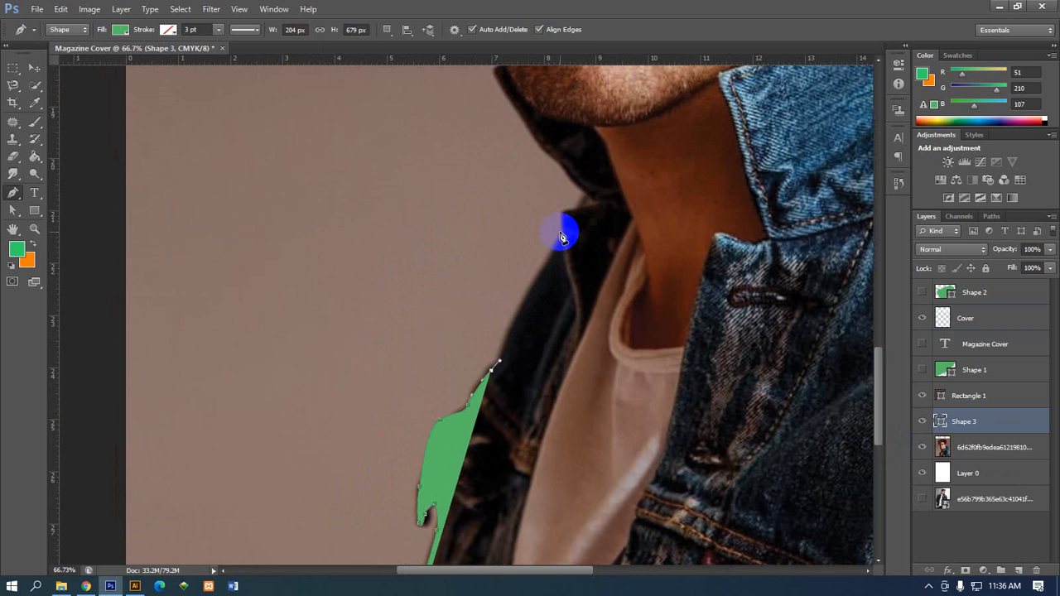
pyautogui.moveTo(564, 232); pyautogui.dragTo(583, 349)
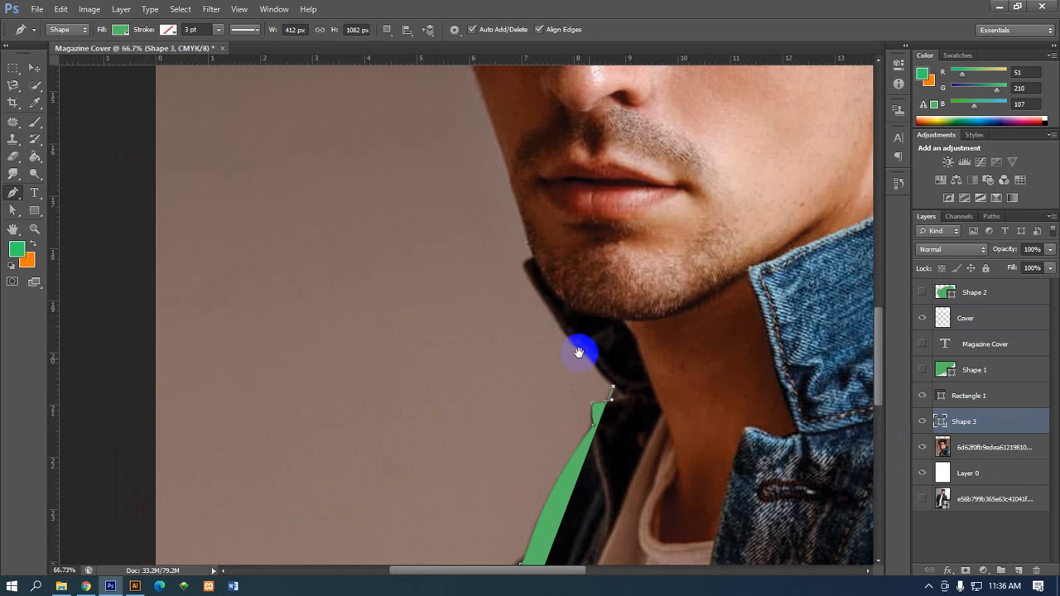
pyautogui.moveTo(535, 290); pyautogui.dragTo(535, 287)
pyautogui.hotkey('ctrl', 'z')
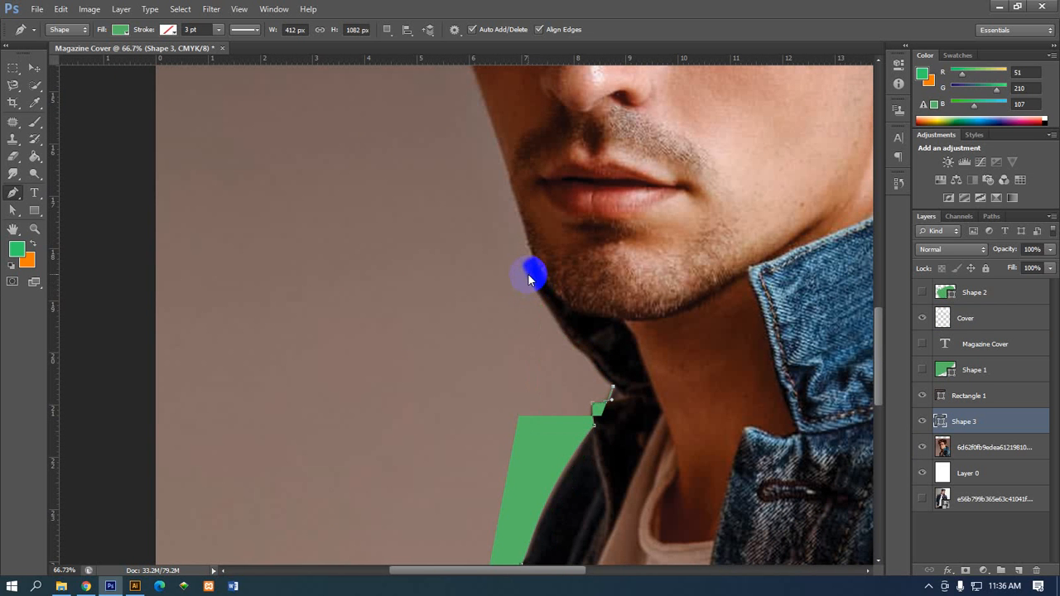
pyautogui.click(527, 266)
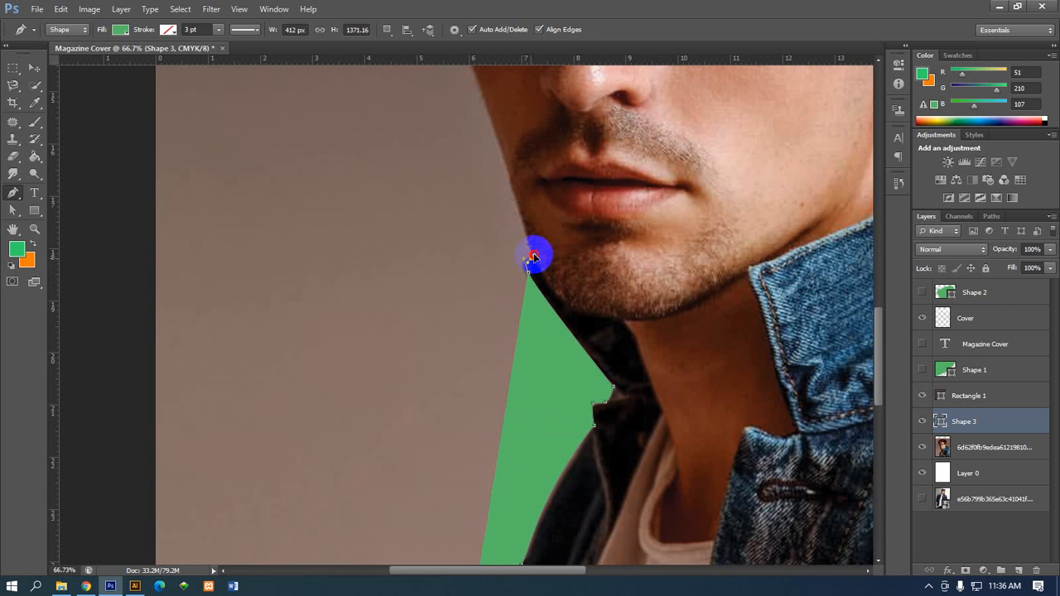
pyautogui.moveTo(534, 213); pyautogui.dragTo(552, 318)
pyautogui.scroll(4, 551, 317)
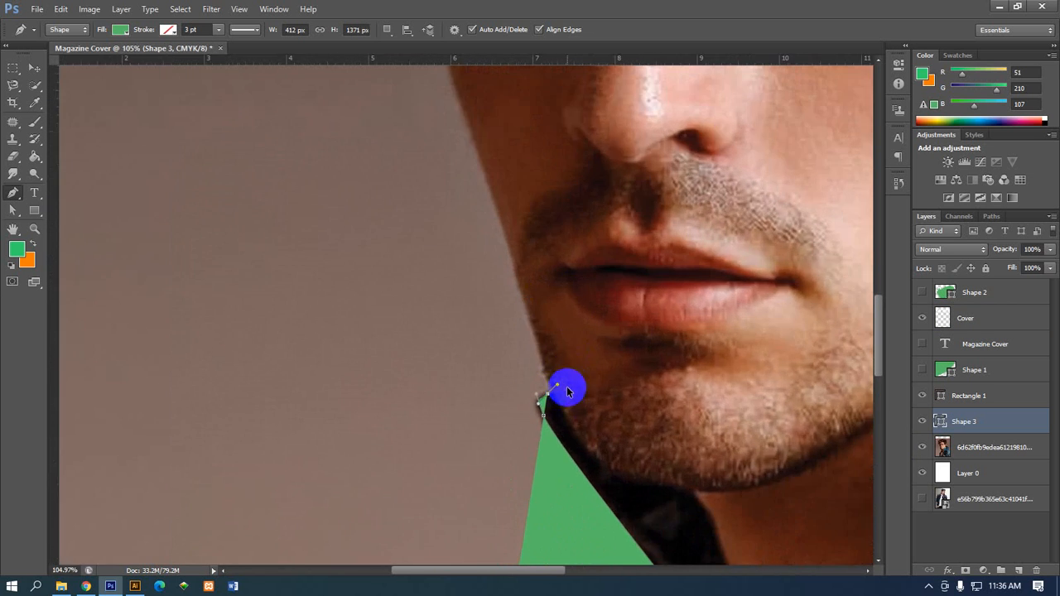
# Continue the pen outline along the jaw and cheek up to the hair at the temple
pyautogui.click(552, 396)
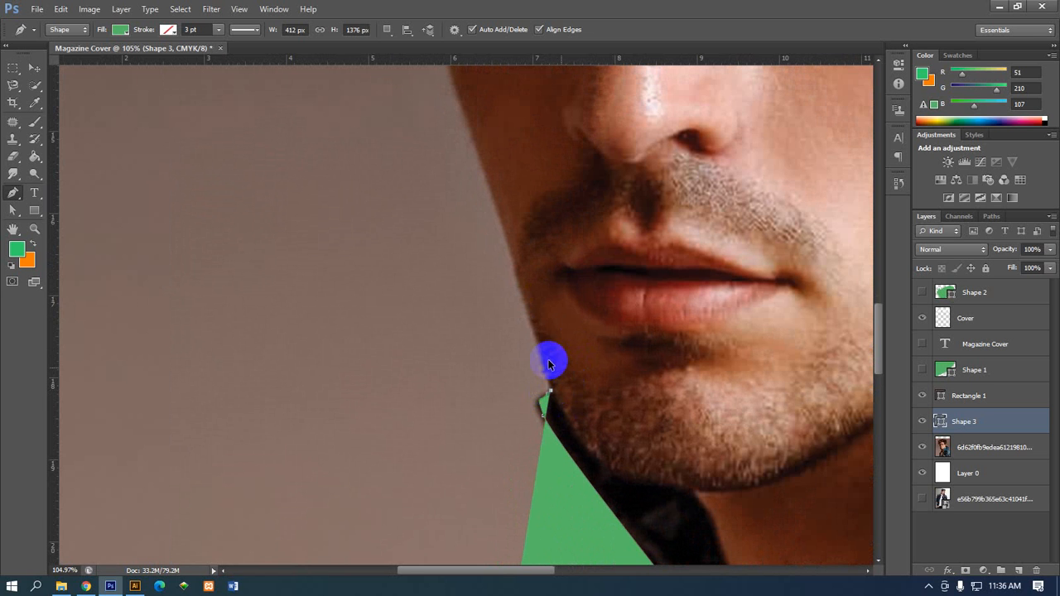
pyautogui.scroll(3, 552, 360)
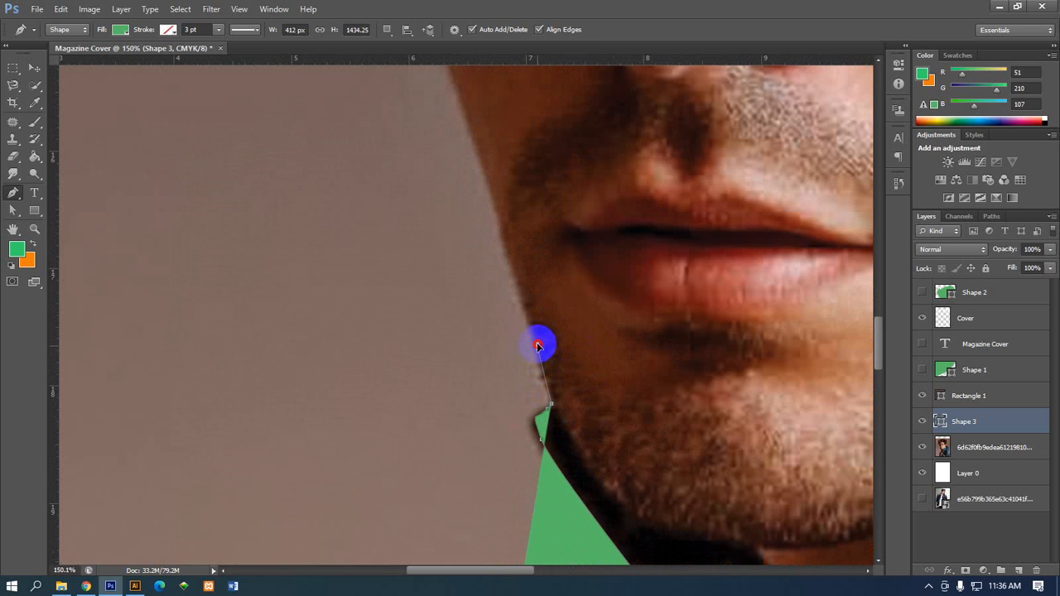
pyautogui.moveTo(537, 345); pyautogui.dragTo(571, 487)
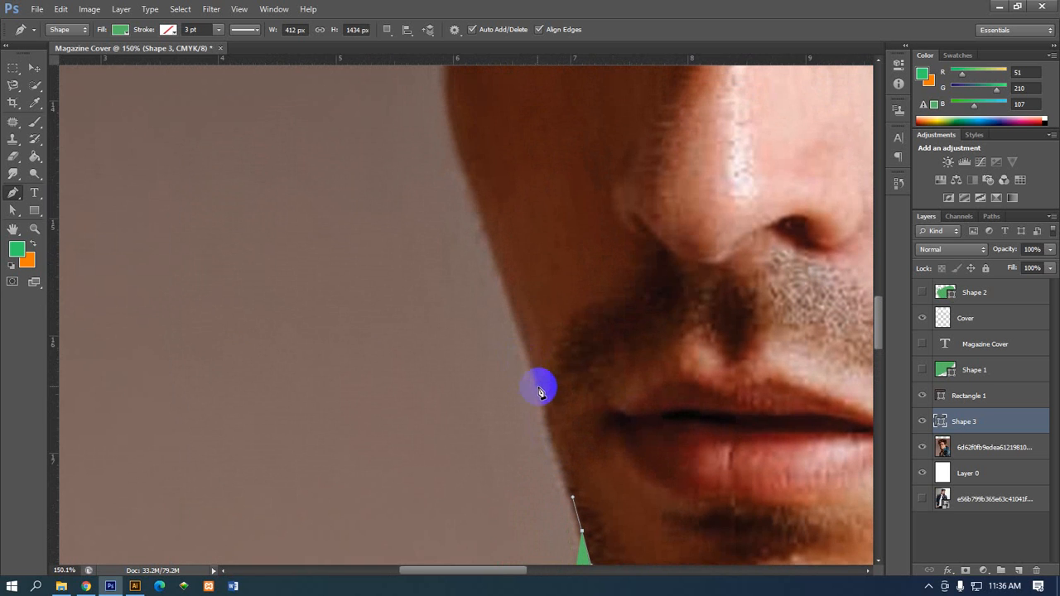
pyautogui.moveTo(531, 374); pyautogui.dragTo(524, 351)
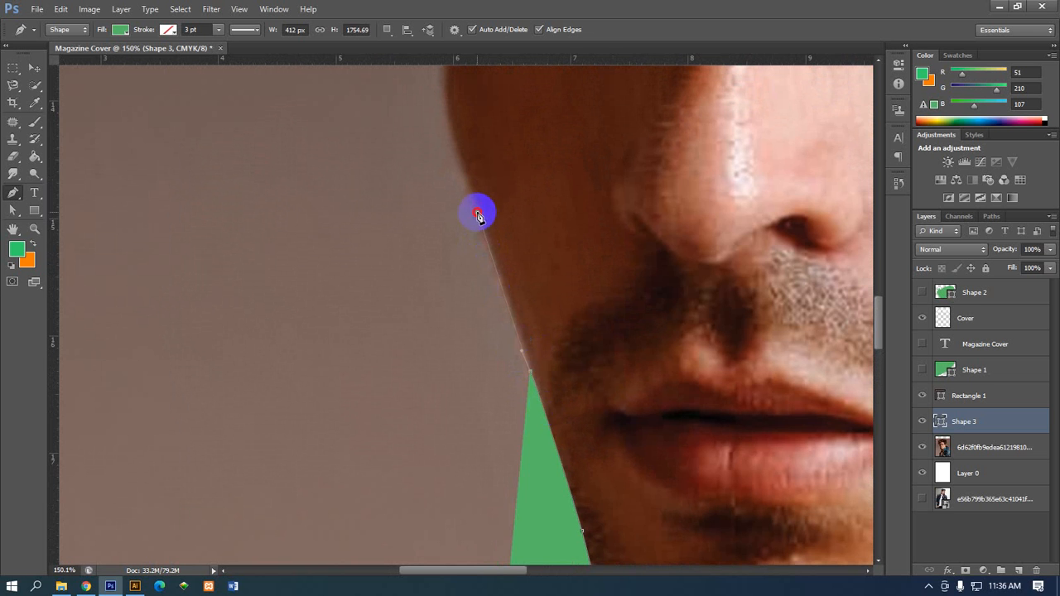
pyautogui.moveTo(478, 213); pyautogui.dragTo(535, 440)
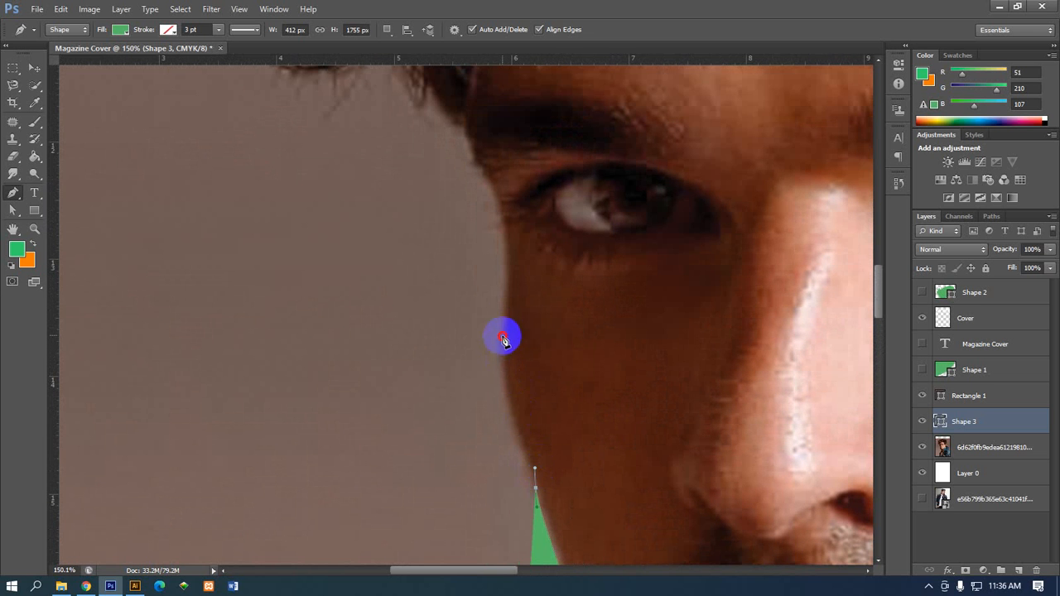
pyautogui.moveTo(502, 335); pyautogui.dragTo(513, 419)
pyautogui.moveTo(503, 354); pyautogui.dragTo(490, 323)
pyautogui.moveTo(450, 254); pyautogui.dragTo(404, 201)
pyautogui.scroll(-5, 408, 354)
pyautogui.scroll(-5, 408, 352)
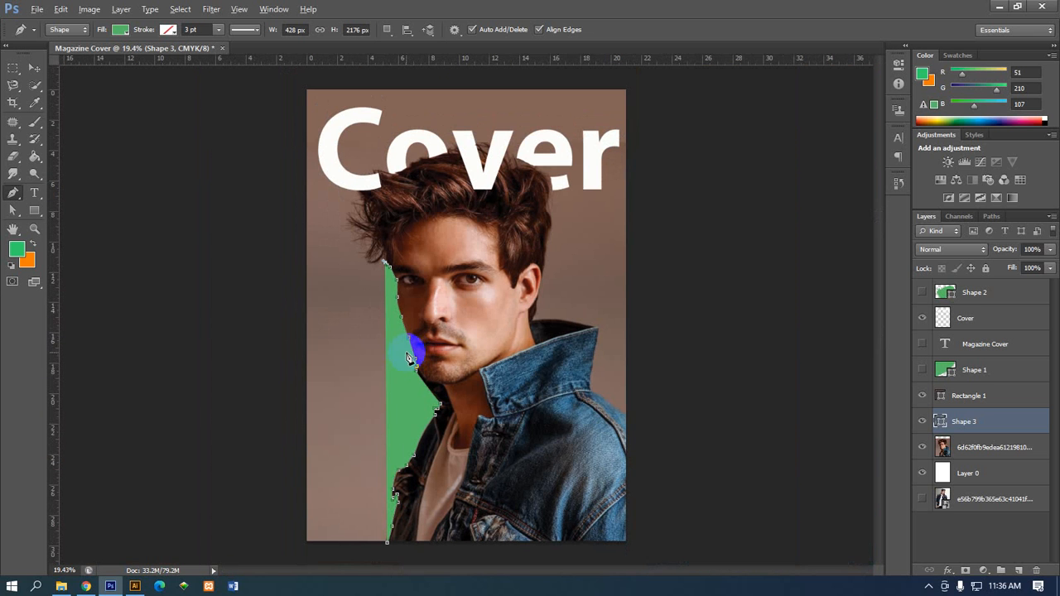
pyautogui.click(291, 256)
pyautogui.click(271, 338)
pyautogui.moveTo(239, 430); pyautogui.dragTo(254, 457)
pyautogui.moveTo(279, 490); pyautogui.dragTo(288, 499)
pyautogui.moveTo(305, 514); pyautogui.dragTo(320, 527)
pyautogui.moveTo(326, 544); pyautogui.dragTo(334, 551)
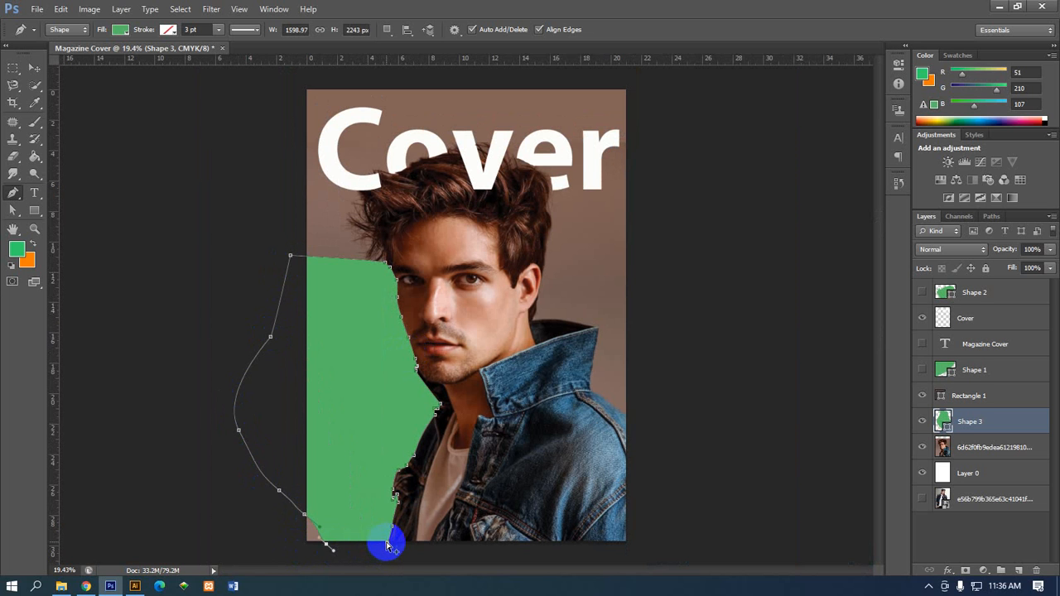
pyautogui.hotkey('ctrl', 'alt', 'z')
pyautogui.hotkey('ctrl', 'alt', 'z')
pyautogui.hotkey('ctrl', 'alt', 'z')
pyautogui.hotkey('ctrl', 'alt', 'z')
pyautogui.hotkey('ctrl', 'alt', 'z')
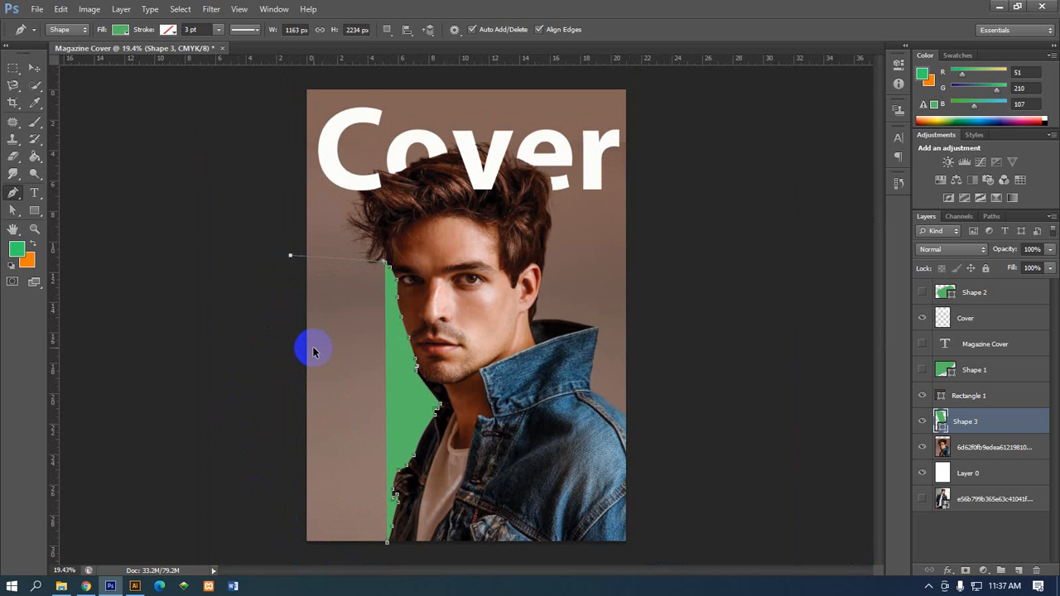
pyautogui.click(381, 220)
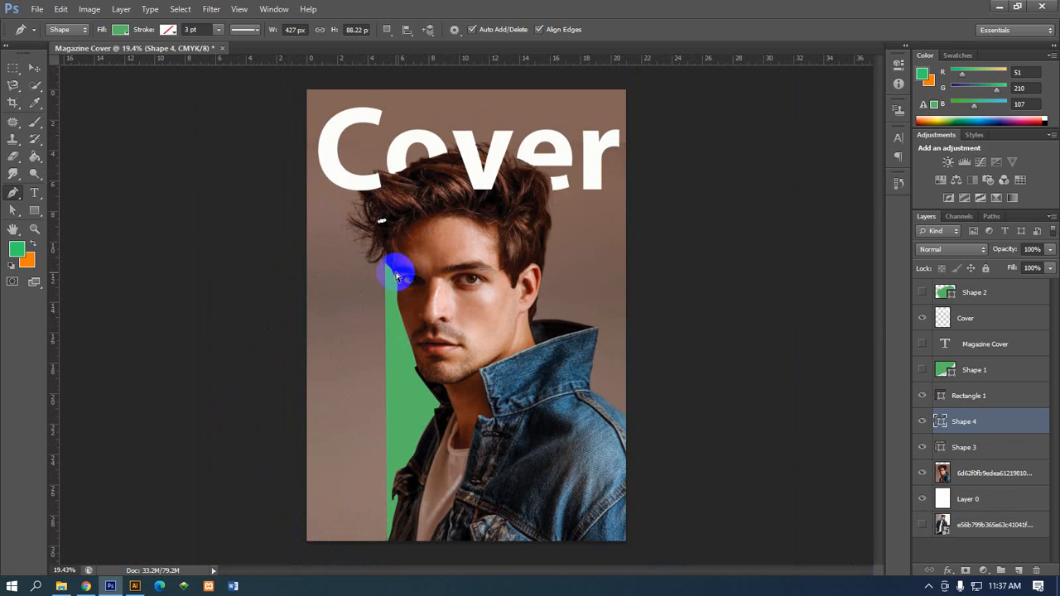
pyautogui.hotkey('ctrl', 'alt', 'z')
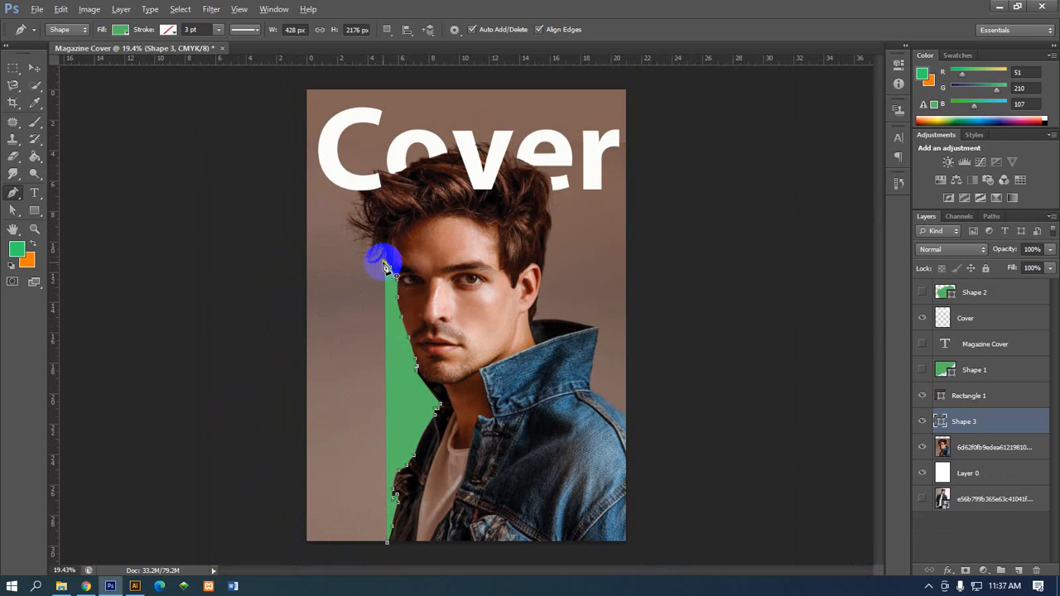
# Close the pen outline through the man's forehead, cheek and jacket back to its starting point, forming a green shape over him
pyautogui.click(392, 245)
pyautogui.click(464, 256)
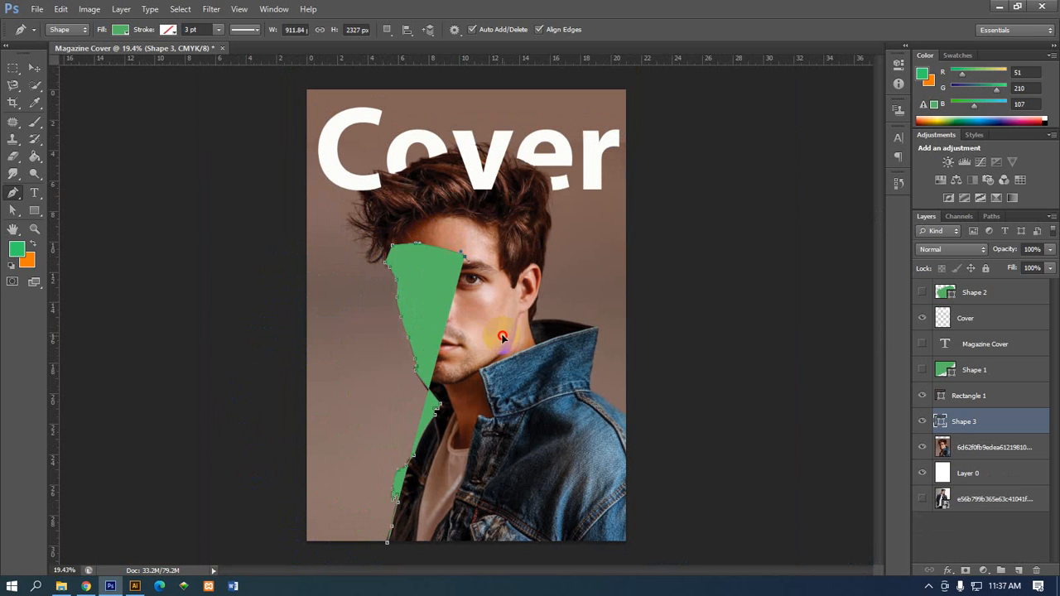
pyautogui.moveTo(503, 336); pyautogui.dragTo(547, 428)
pyautogui.moveTo(507, 481); pyautogui.dragTo(494, 502)
pyautogui.click(404, 550)
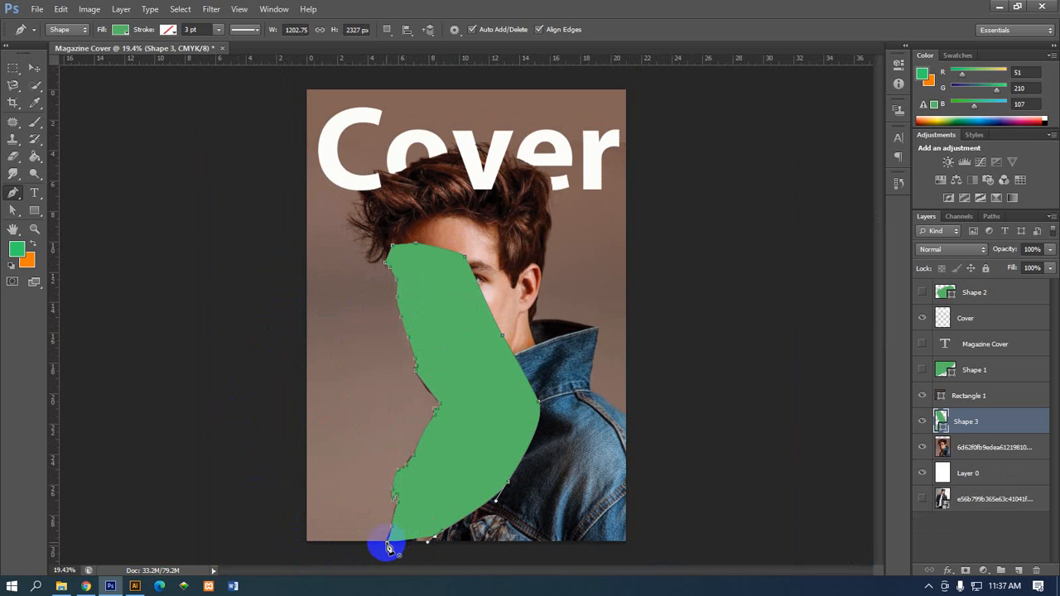
pyautogui.click(29, 69)
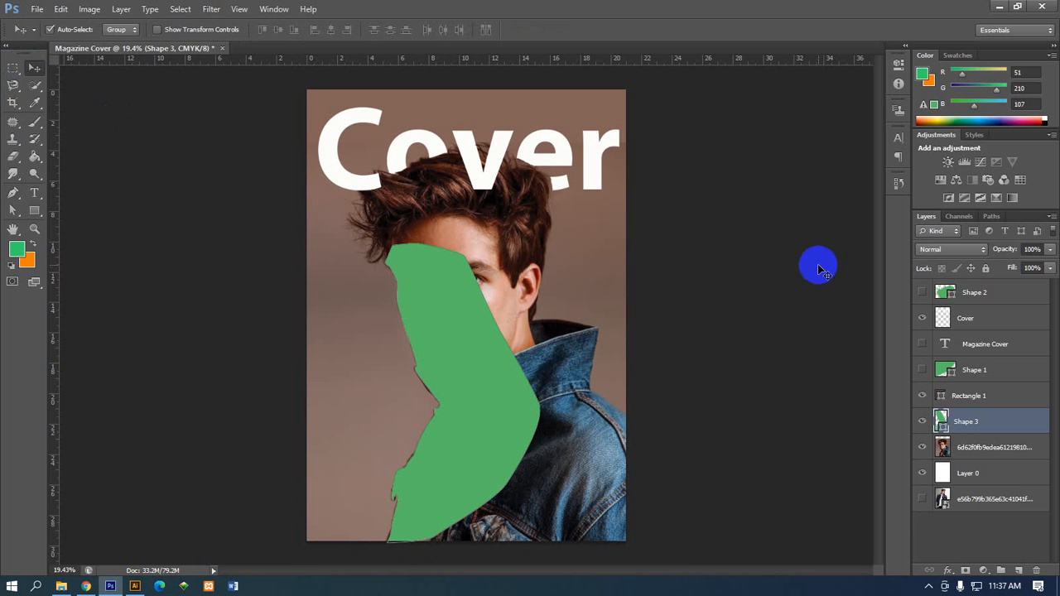
# Show the "Magazine Cover" text layer and delete the word "Cover" so the text reads "Magazine"
pyautogui.click(921, 344)
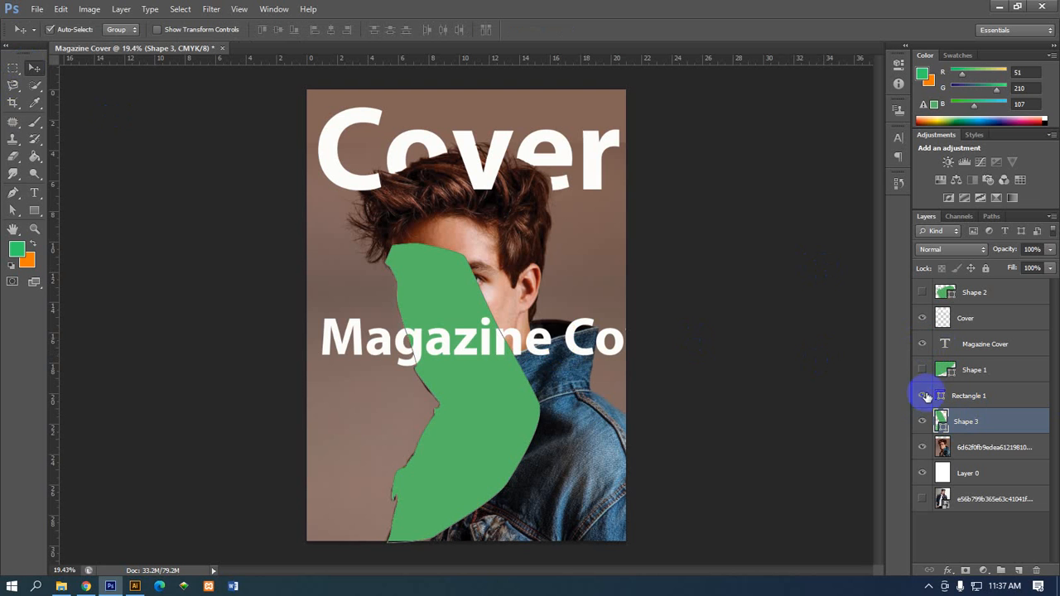
pyautogui.doubleClick(946, 344)
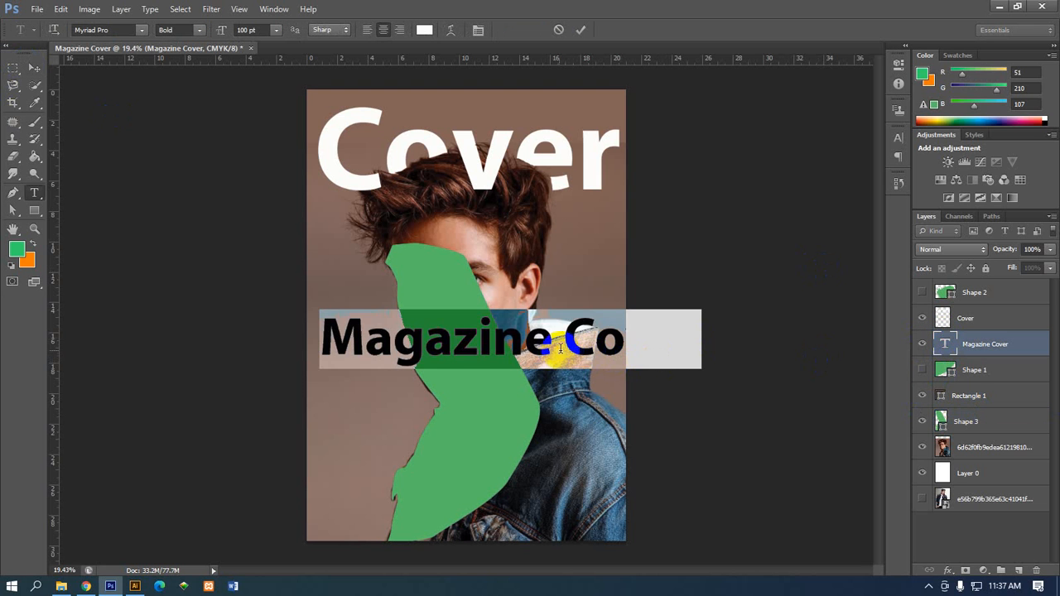
pyautogui.moveTo(557, 348); pyautogui.dragTo(698, 355)
pyautogui.press('BackSpace')
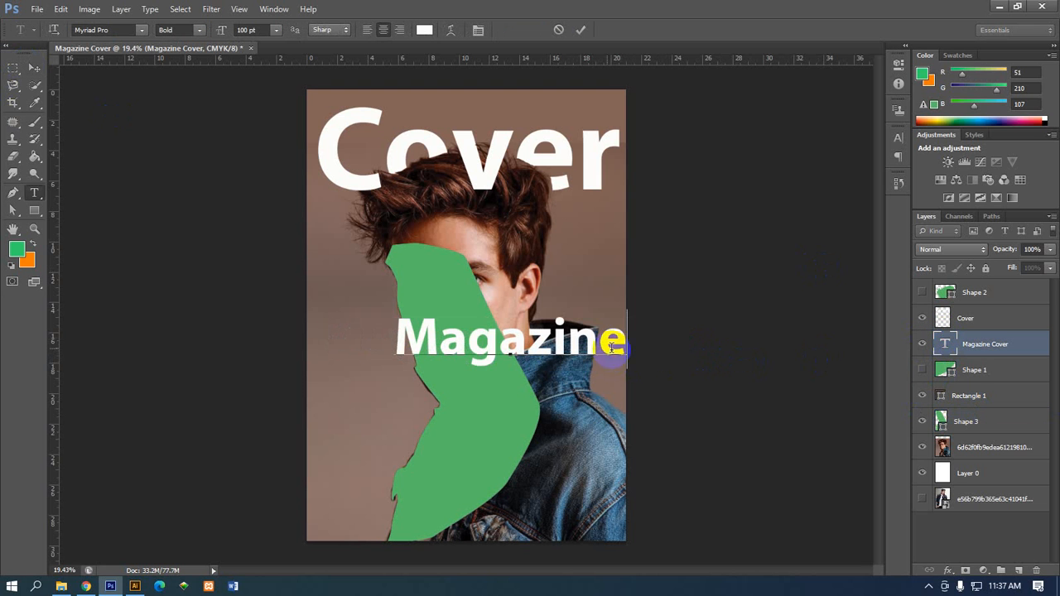
# Select the whole word "Magazine" in the text layer and set it in all caps
pyautogui.moveTo(612, 347)
pyautogui.mouseDown()
pyautogui.moveTo(603, 333)
pyautogui.moveTo(454, 336)
pyautogui.moveTo(605, 351)
pyautogui.mouseUp()
pyautogui.doubleClick(580, 350)
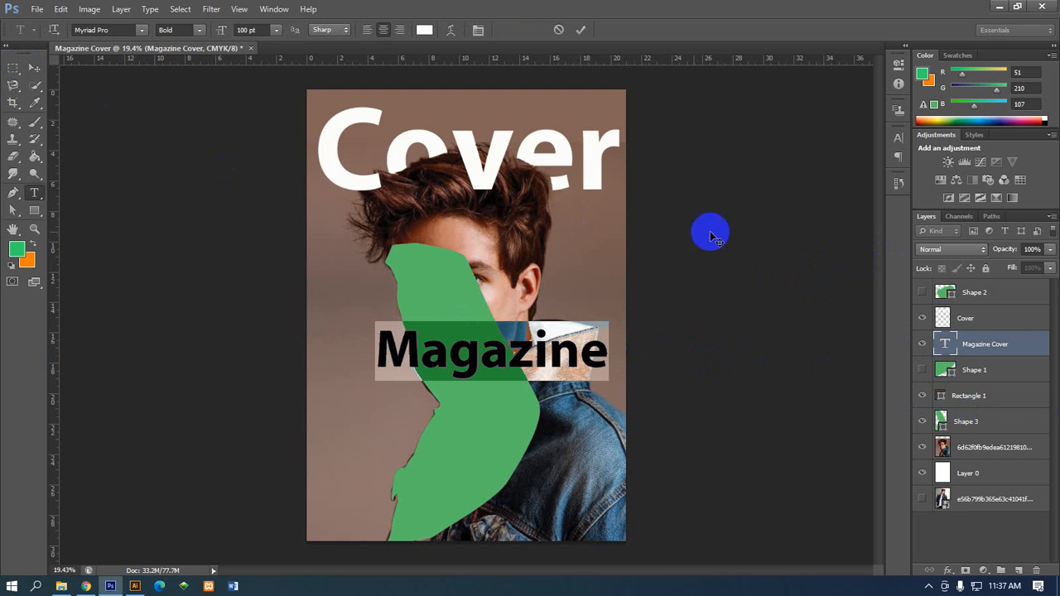
pyautogui.hotkey('ctrl', 't')
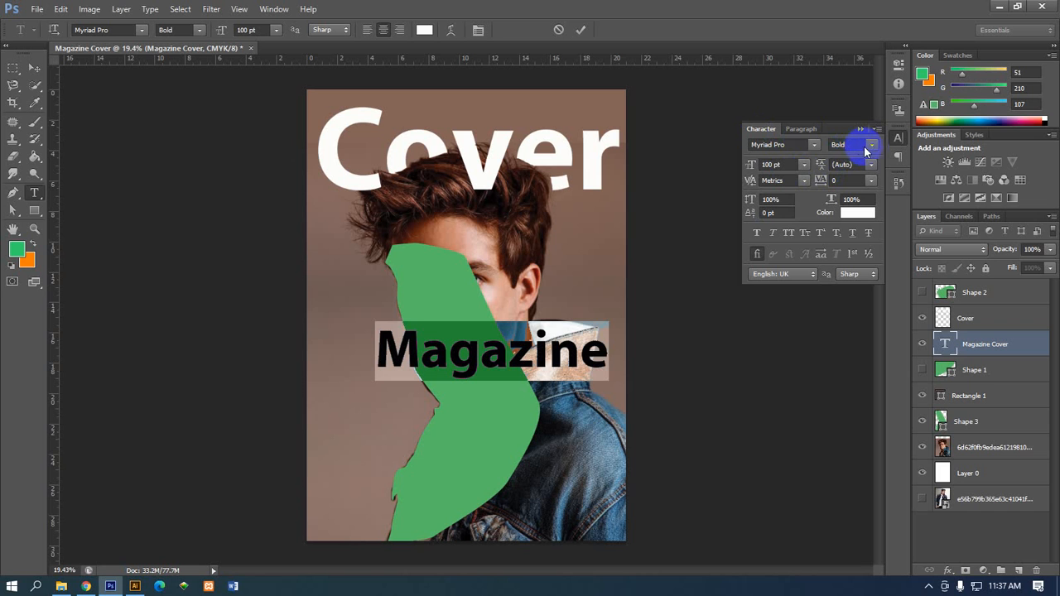
pyautogui.click(789, 234)
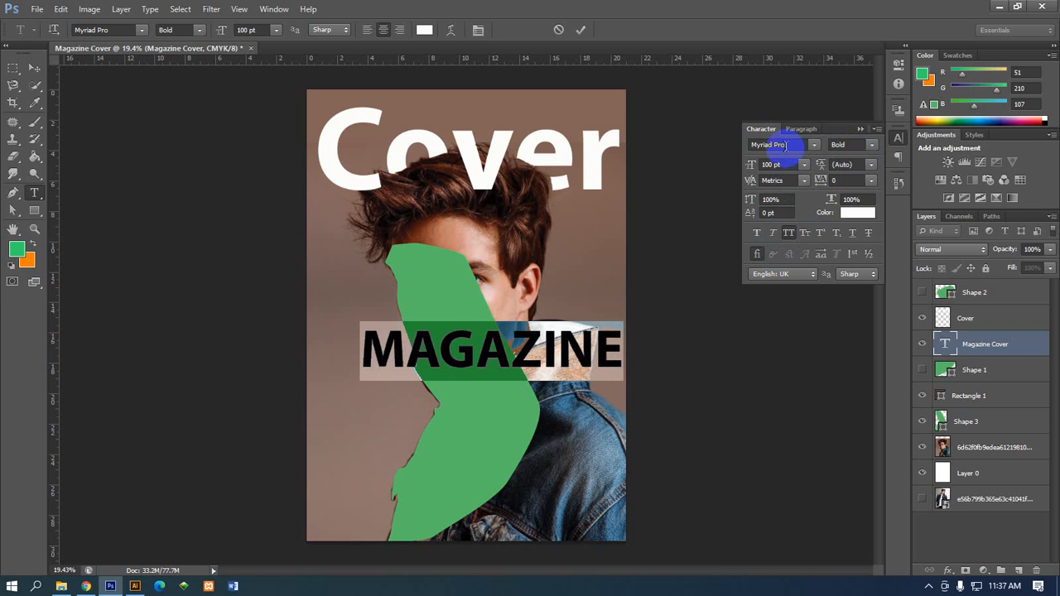
# Browse through the fonts for the "MAGAZINE" text and set it to Poplar Std
pyautogui.press('Down')
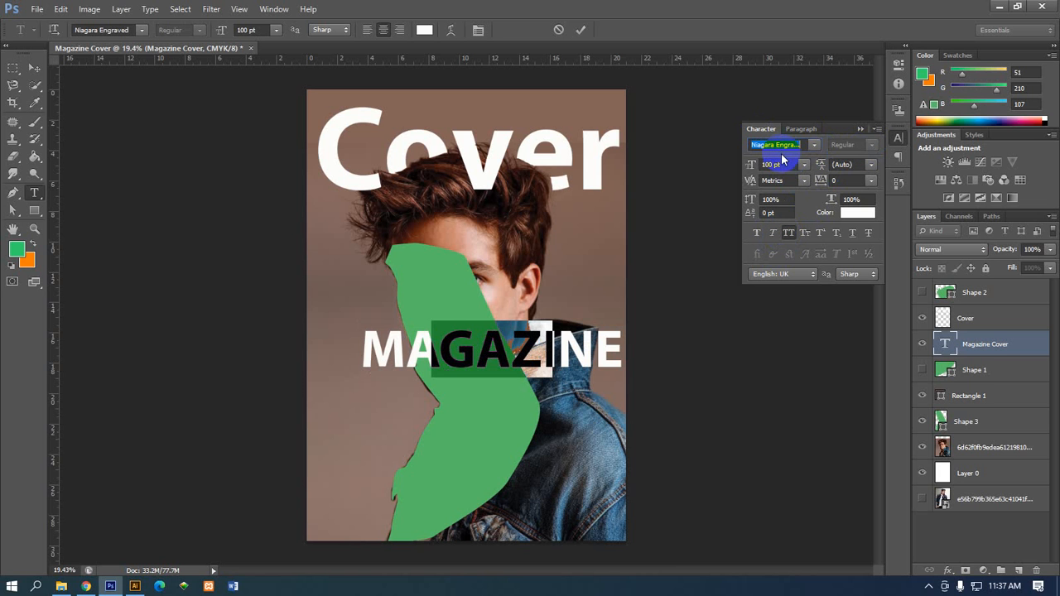
pyautogui.press('Down')
pyautogui.press('Down')
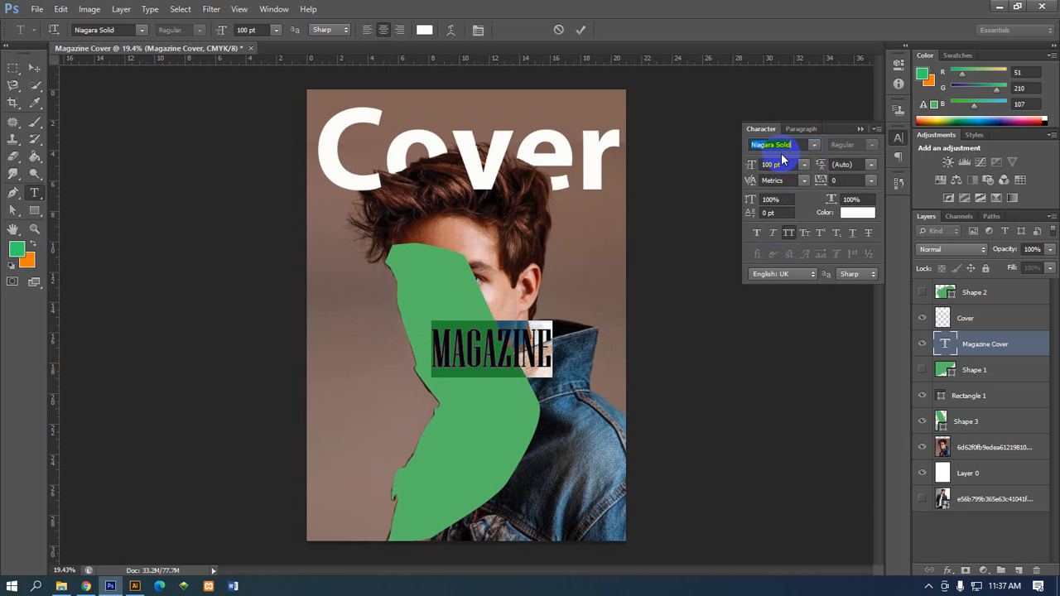
pyautogui.press('Down')
pyautogui.press('Down')
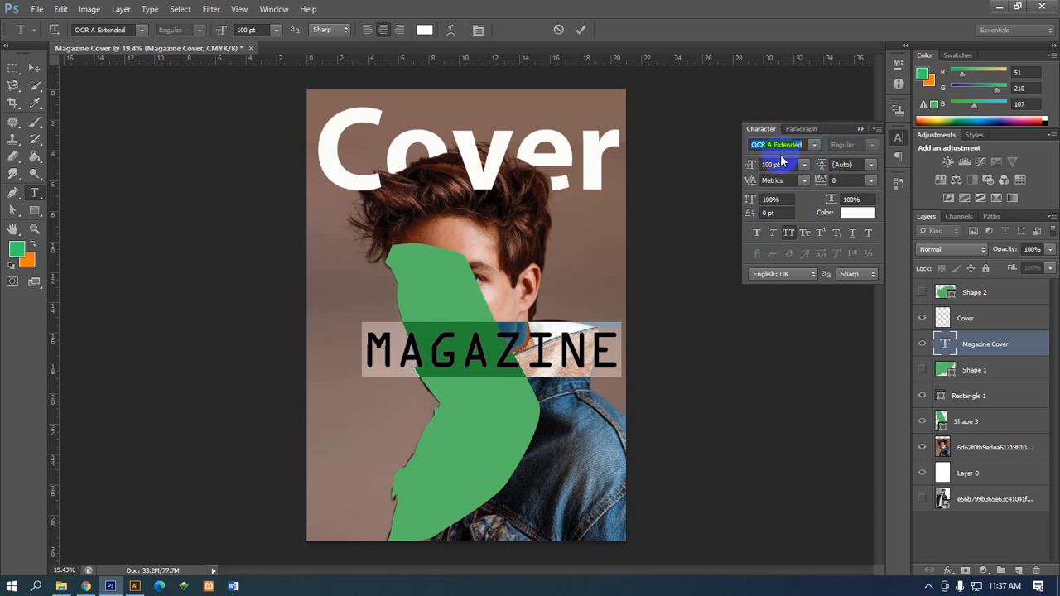
pyautogui.press('Down')
pyautogui.press('Down')
pyautogui.press('Down')
pyautogui.press('Down')
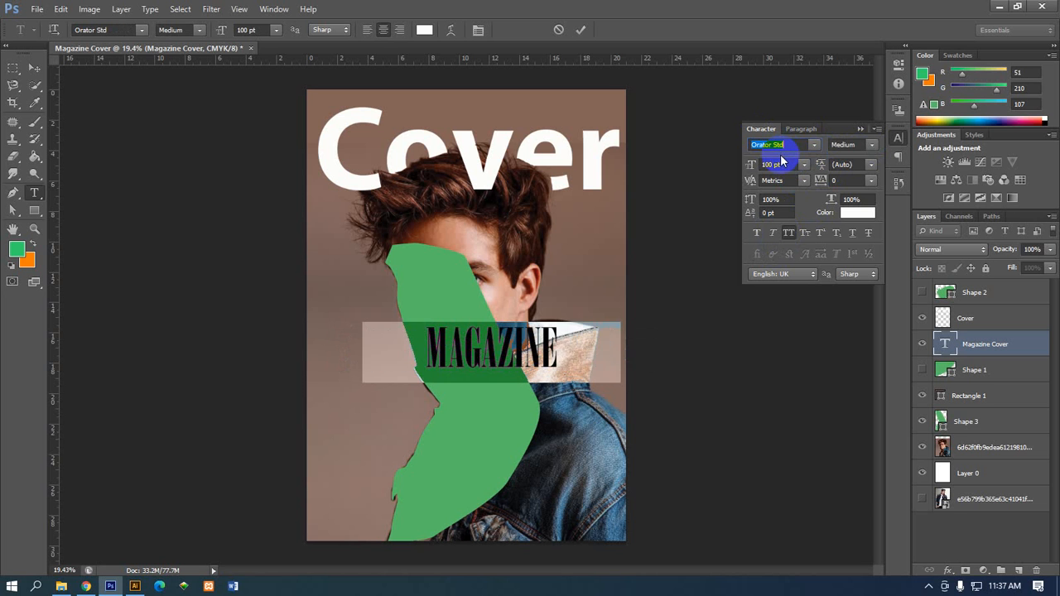
pyautogui.press('Up')
pyautogui.press('Up')
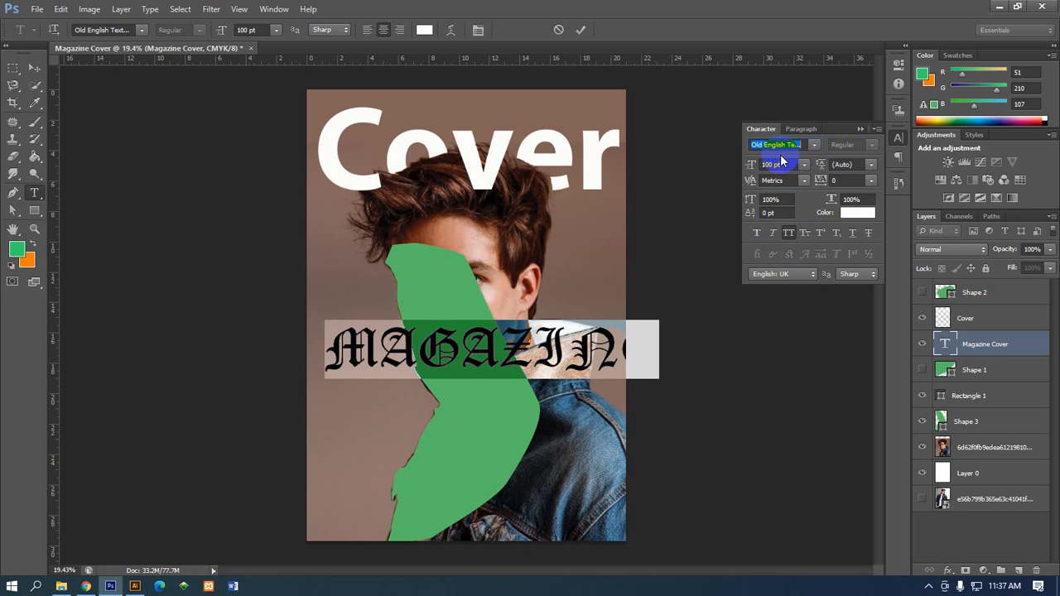
pyautogui.press('Down')
pyautogui.press('Down')
pyautogui.press('Down')
pyautogui.press('Down')
pyautogui.press('Down')
pyautogui.press('Down')
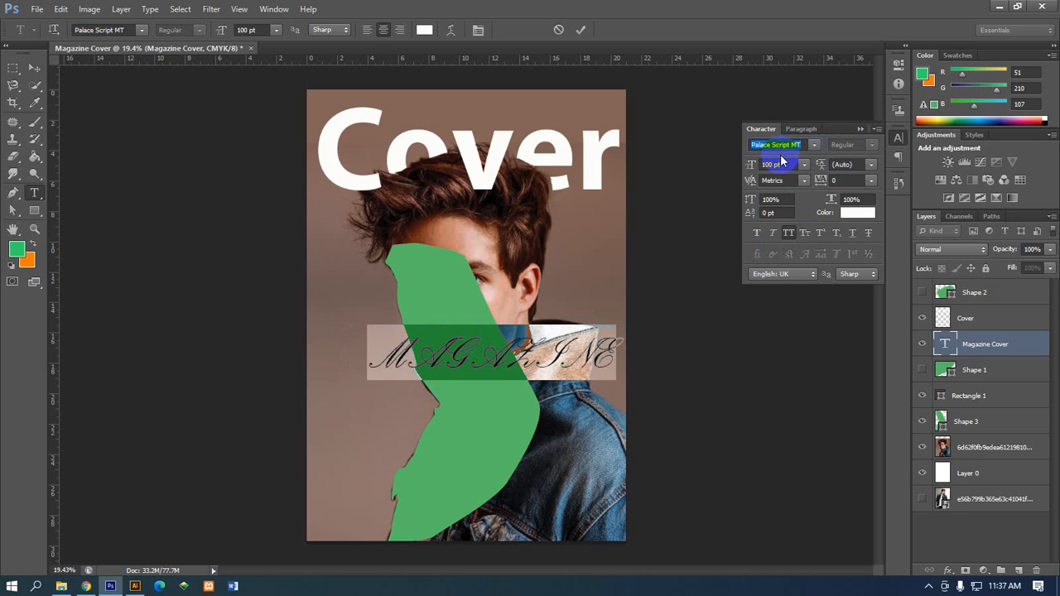
pyautogui.press('Down')
pyautogui.press('Down')
pyautogui.press('Down')
pyautogui.press('Down')
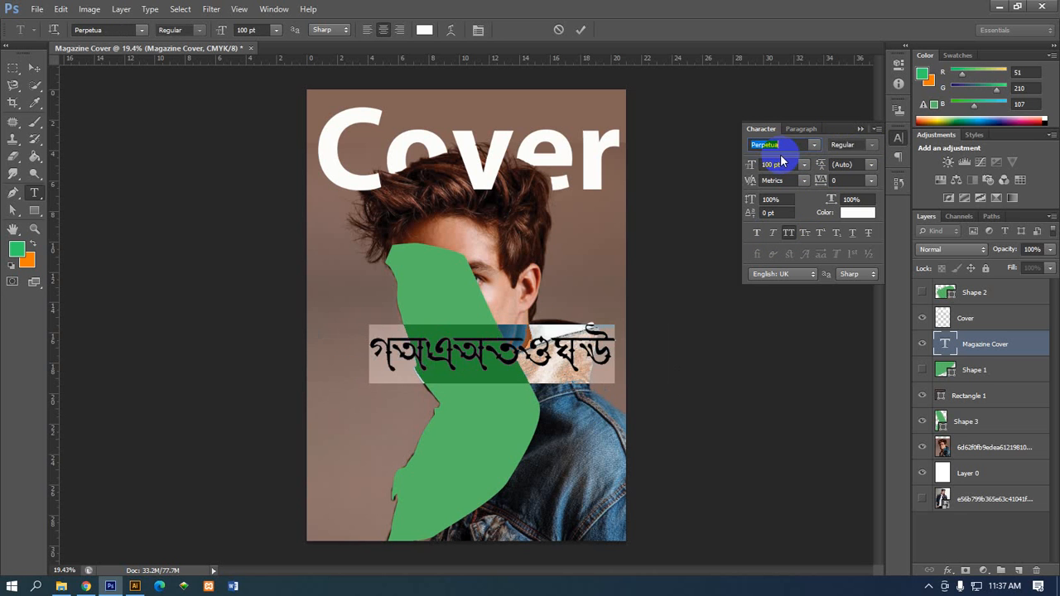
pyautogui.press('Down')
pyautogui.press('Down')
pyautogui.press('Down')
pyautogui.press('Down')
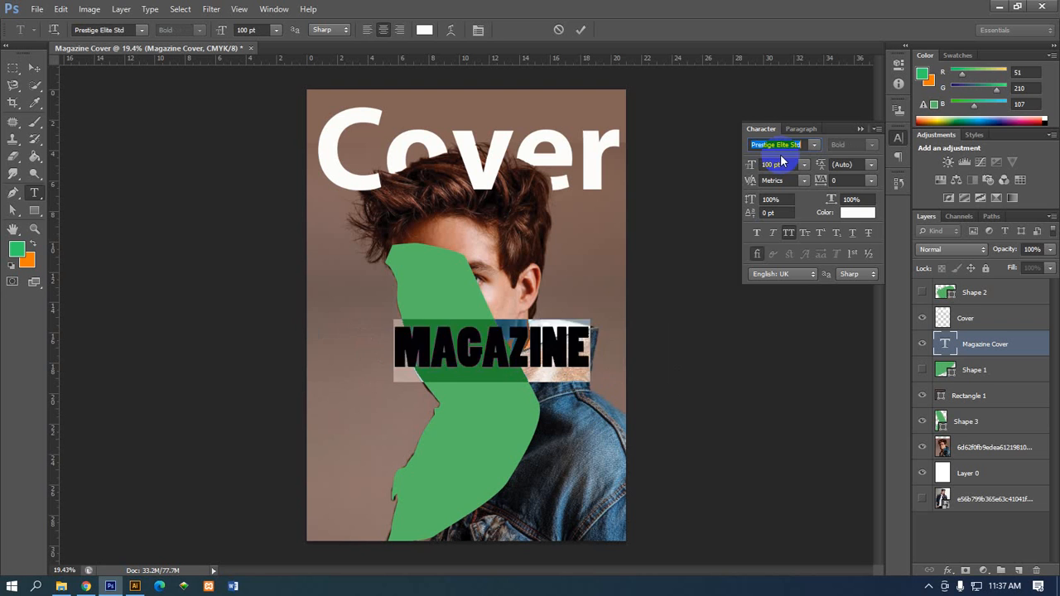
pyautogui.click(474, 352)
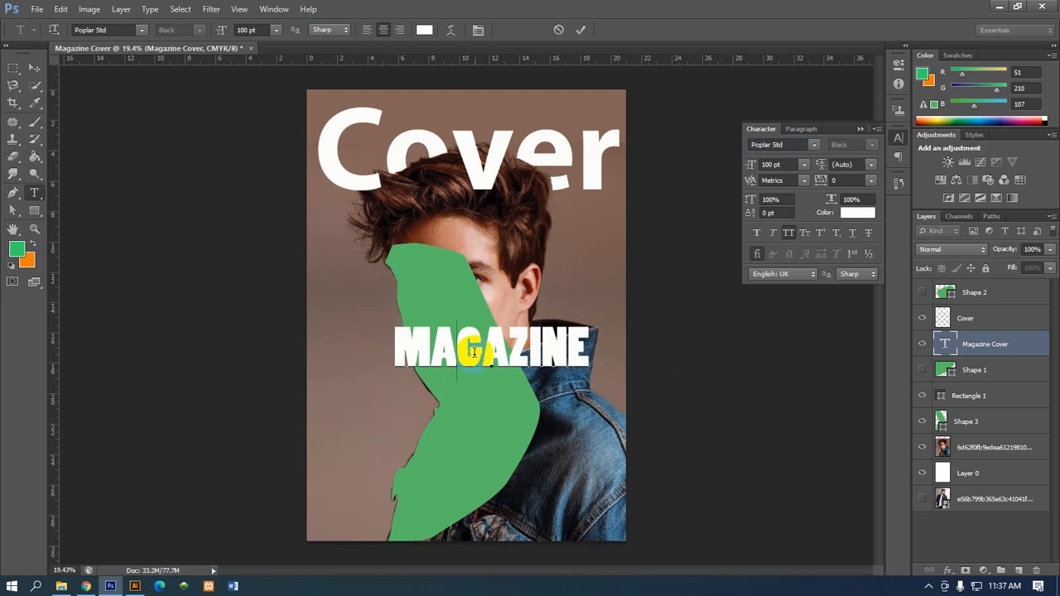
# Increase the font size of the whole "MAGAZINE" text to 164 pt and commit the text edit
pyautogui.moveTo(586, 350); pyautogui.dragTo(387, 350)
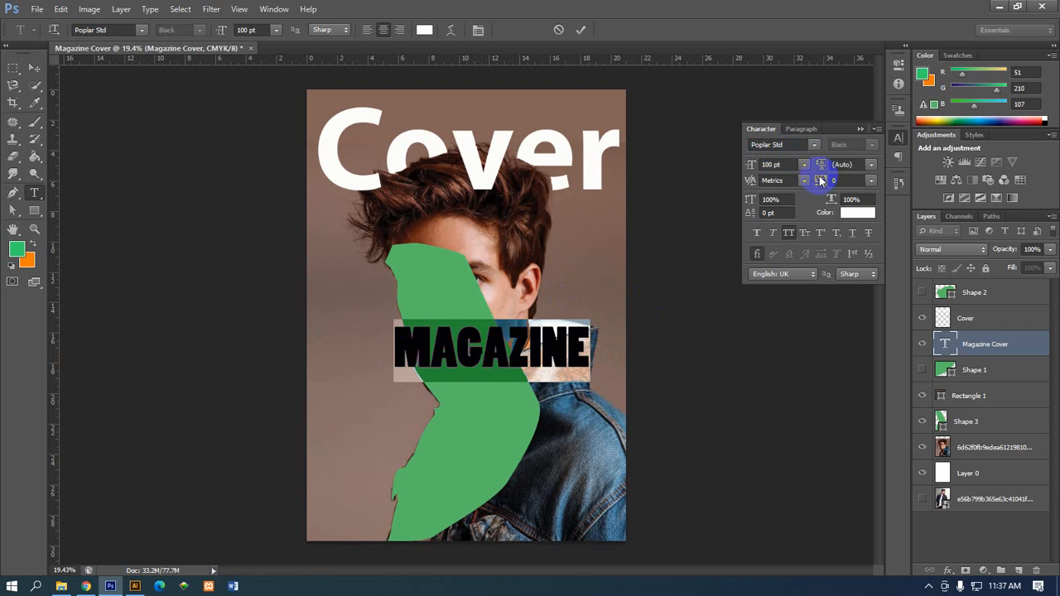
pyautogui.click(767, 164)
pyautogui.press('Up')
pyautogui.press('Up')
pyautogui.press('Up')
pyautogui.press('Up')
pyautogui.press('Up')
pyautogui.press('Up')
pyautogui.press('Up')
pyautogui.press('Up')
pyautogui.press('Up')
pyautogui.press('Up')
pyautogui.press('Up')
pyautogui.press('Up')
pyautogui.press('Up')
pyautogui.press('Up')
pyautogui.press('Up')
pyautogui.press('Up')
pyautogui.press('Up')
pyautogui.press('Up')
pyautogui.press('Up')
pyautogui.press('Up')
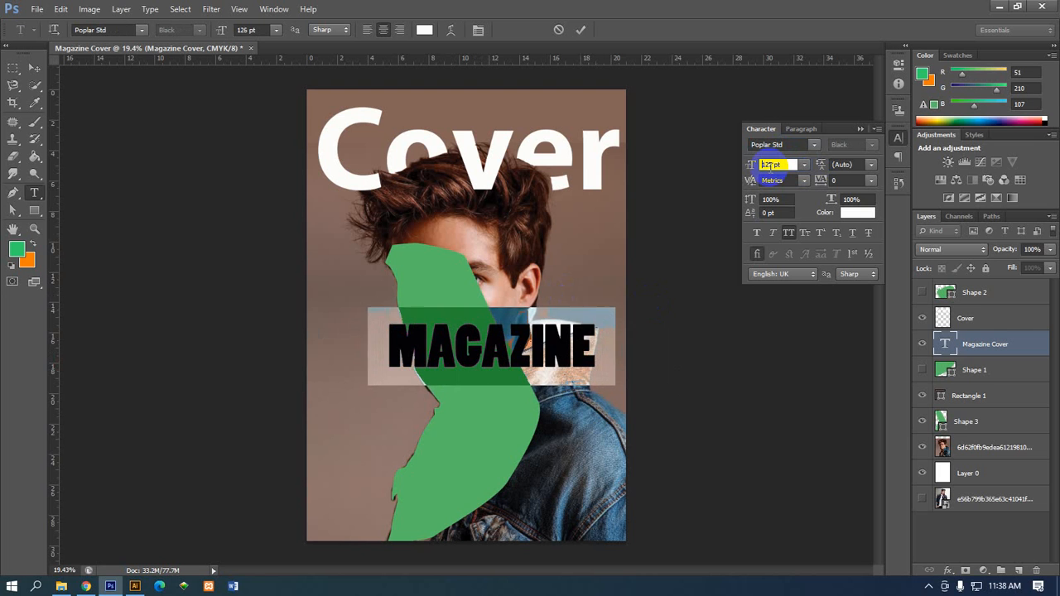
pyautogui.press('Up')
pyautogui.press('Up')
pyautogui.press('Up')
pyautogui.press('Up')
pyautogui.press('Up')
pyautogui.press('Up')
pyautogui.press('Up')
pyautogui.press('Up')
pyautogui.press('Up')
pyautogui.press('Up')
pyautogui.press('Up')
pyautogui.press('Up')
pyautogui.press('Up')
pyautogui.press('Up')
pyautogui.press('Up')
pyautogui.press('Up')
pyautogui.press('Up')
pyautogui.press('Up')
pyautogui.press('Up')
pyautogui.press('Up')
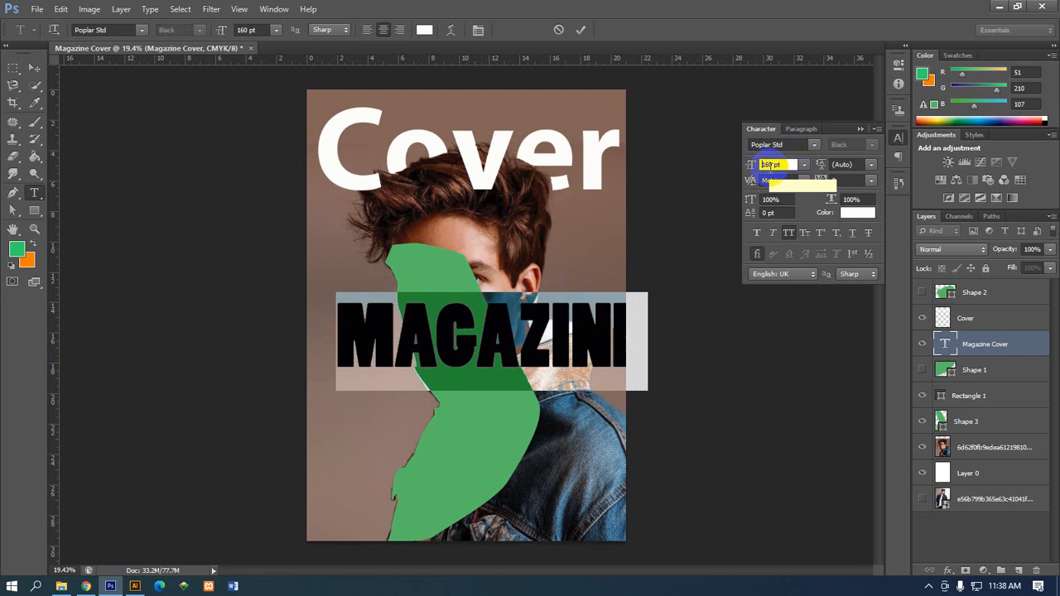
pyautogui.click(35, 67)
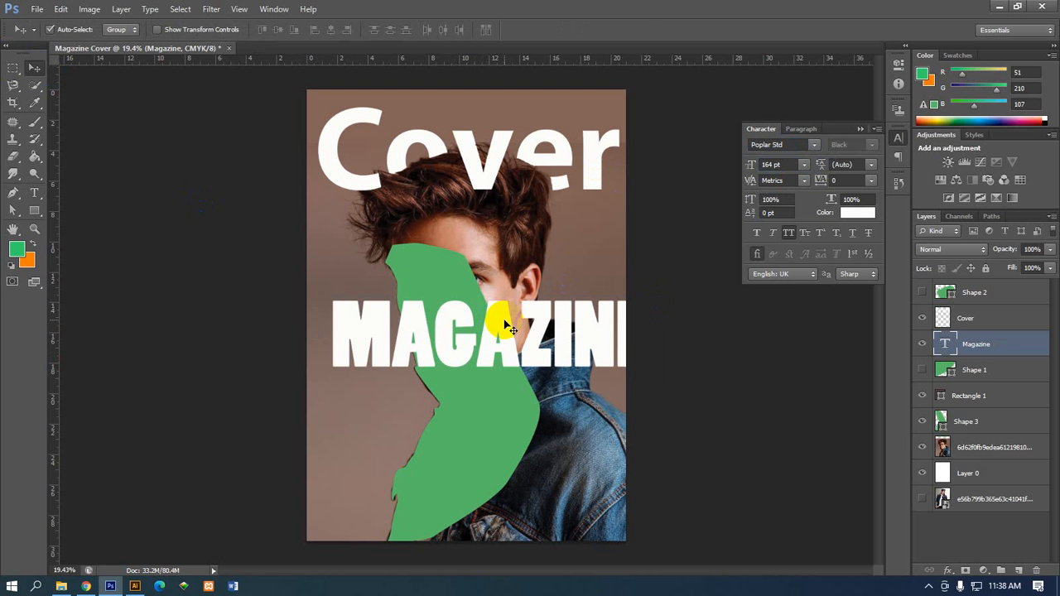
# Rotate the "MAGAZINE" text to -90 degrees, scale it to about 84% and place it vertically beside the man's face and jacket
pyautogui.hotkey('ctrl', 't')
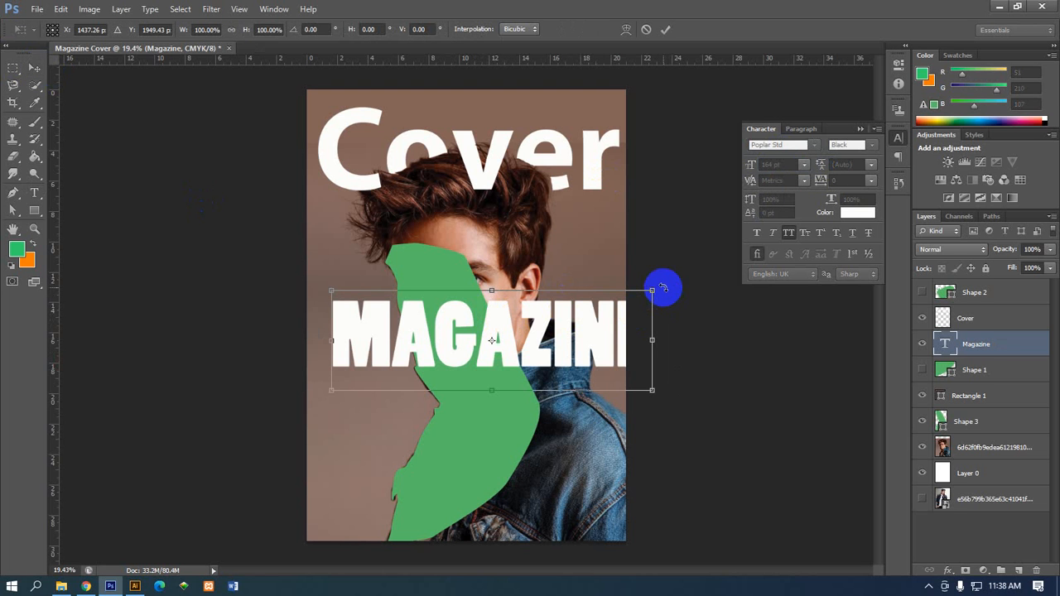
pyautogui.moveTo(663, 288); pyautogui.dragTo(389, 269)
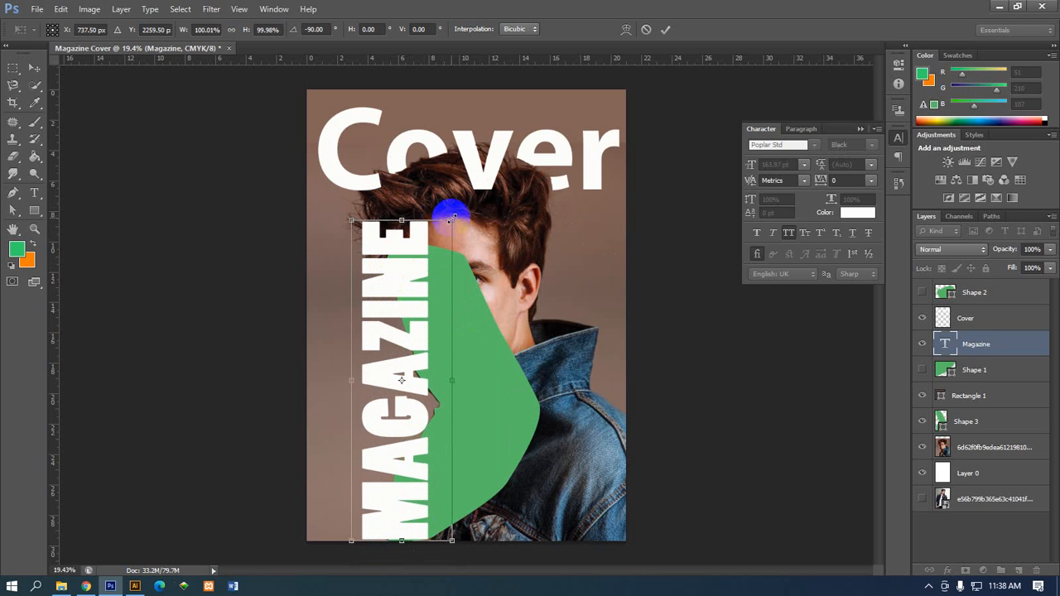
pyautogui.moveTo(451, 221); pyautogui.dragTo(435, 272)
pyautogui.moveTo(409, 331); pyautogui.dragTo(407, 321)
pyautogui.scroll(2, 391, 373)
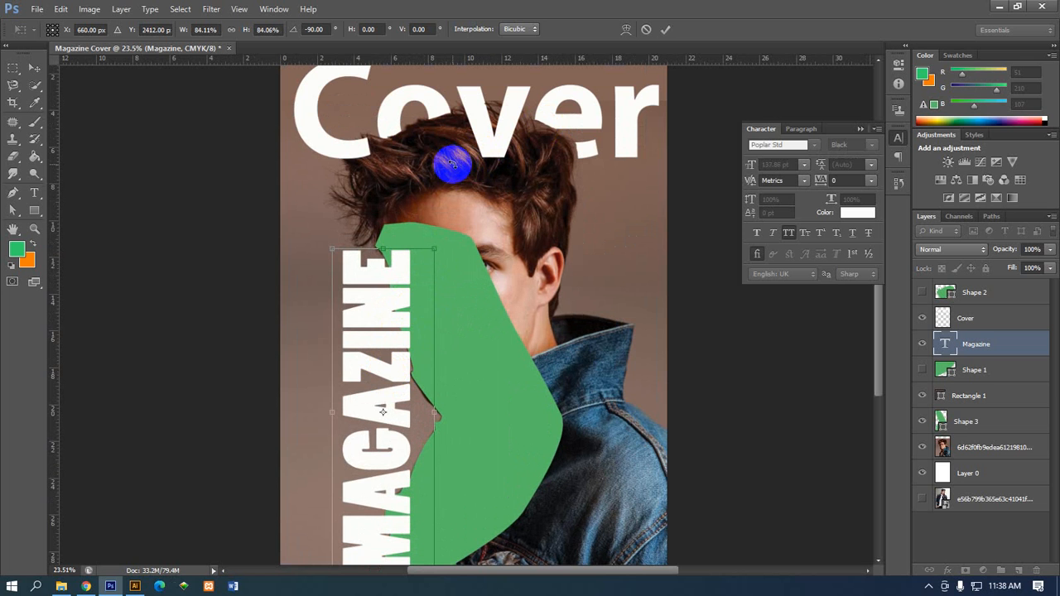
pyautogui.press('Return')
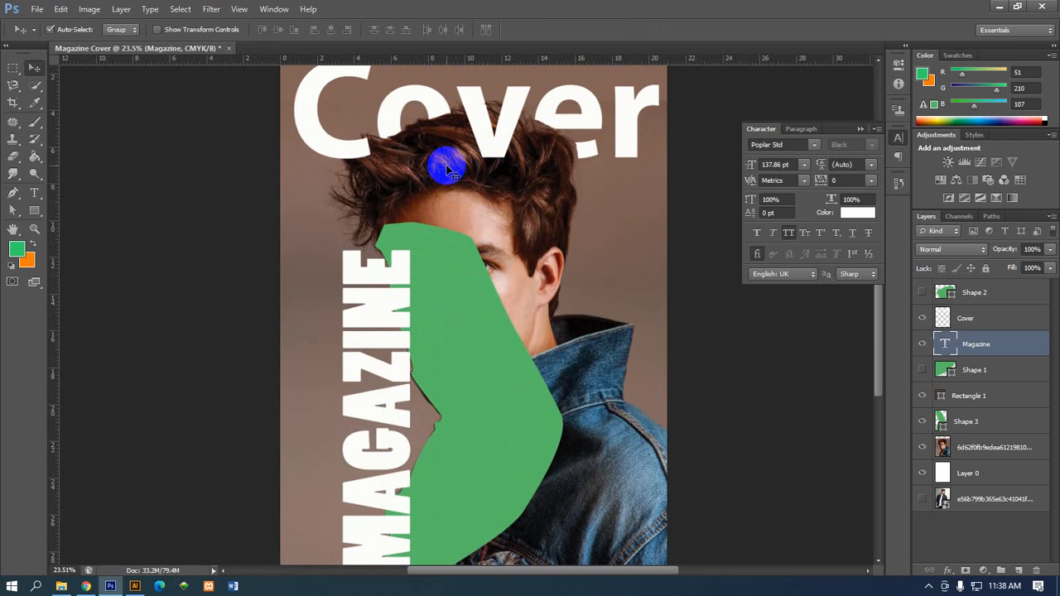
# Rasterize the Magazine text layer
pyautogui.scroll(-2, 446, 170)
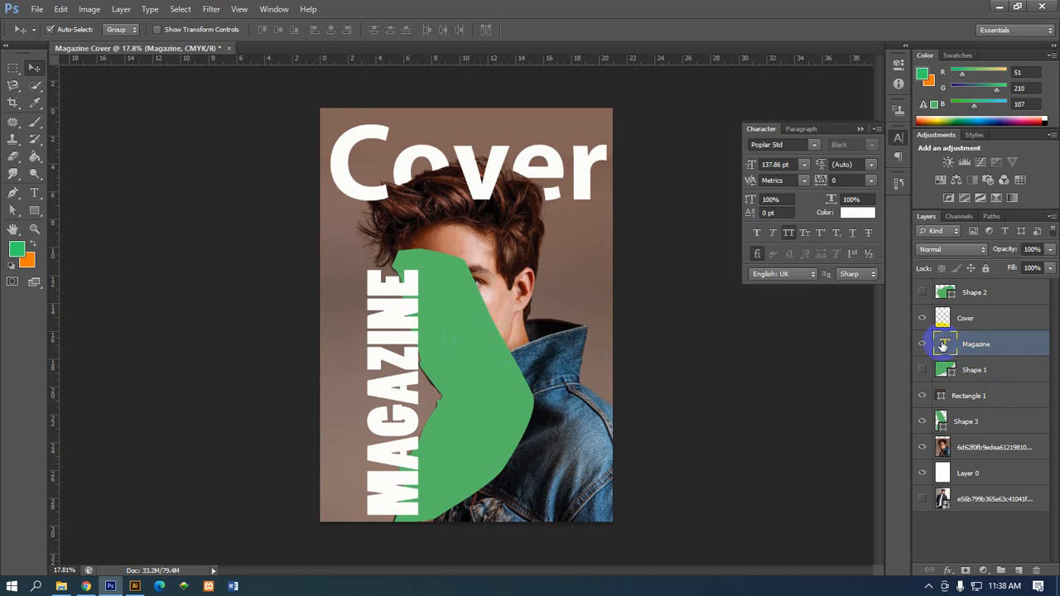
pyautogui.rightClick(998, 343)
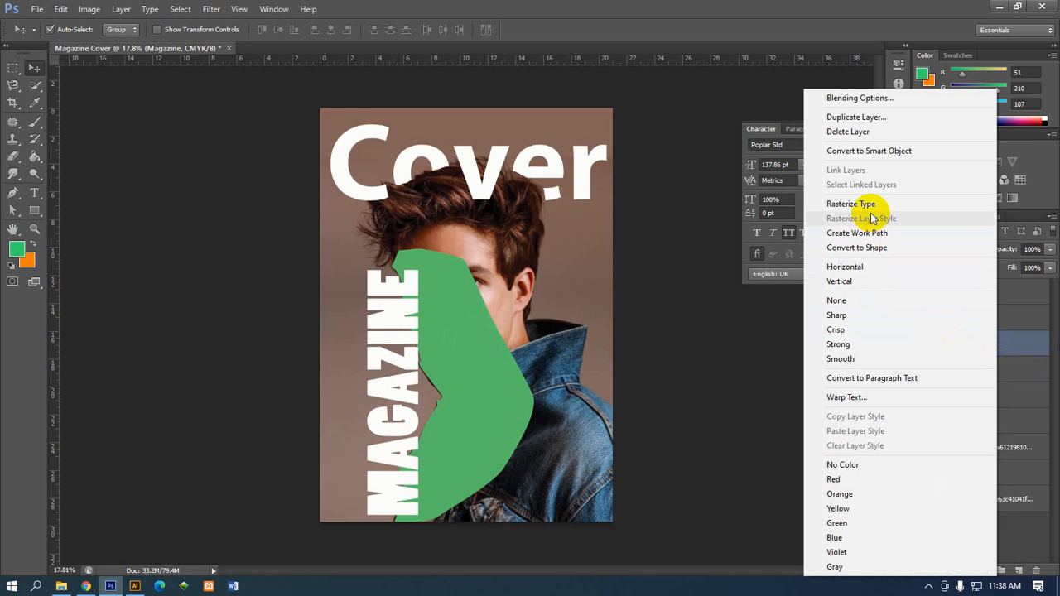
pyautogui.click(870, 211)
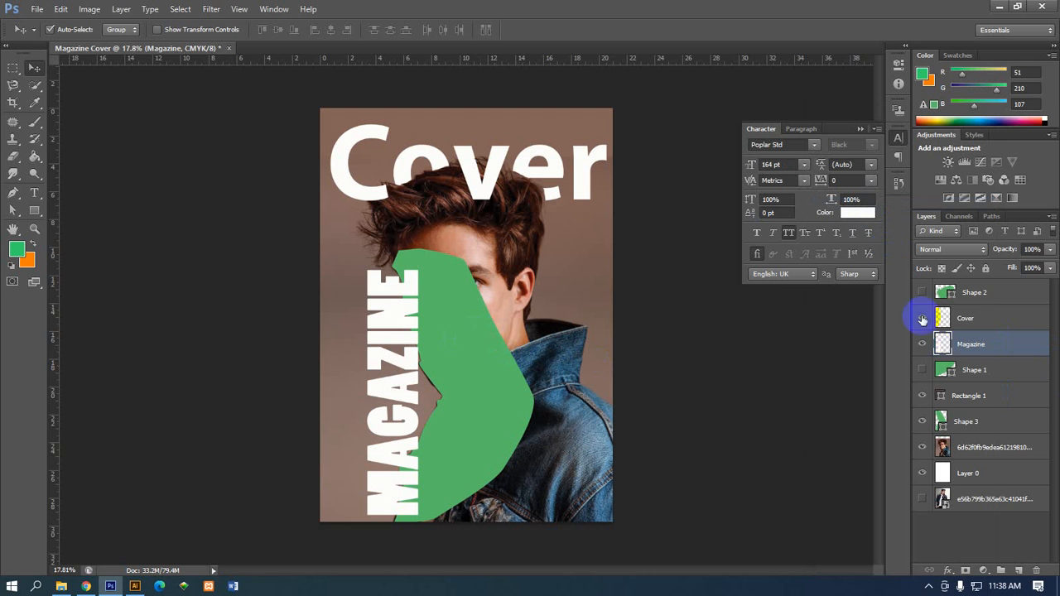
# Delete the part of the Magazine layer inside the Shape 3 outline, deselect, and hide Shape 3
pyautogui.moveTo(944, 329); pyautogui.dragTo(1000, 345)
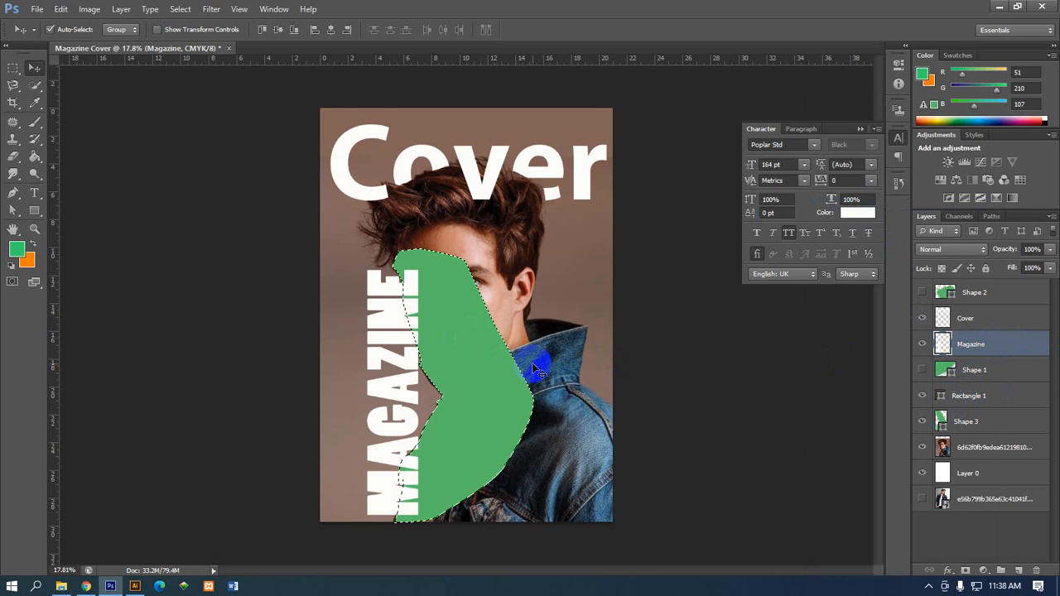
pyautogui.hotkey('alt', 'BackSpace')
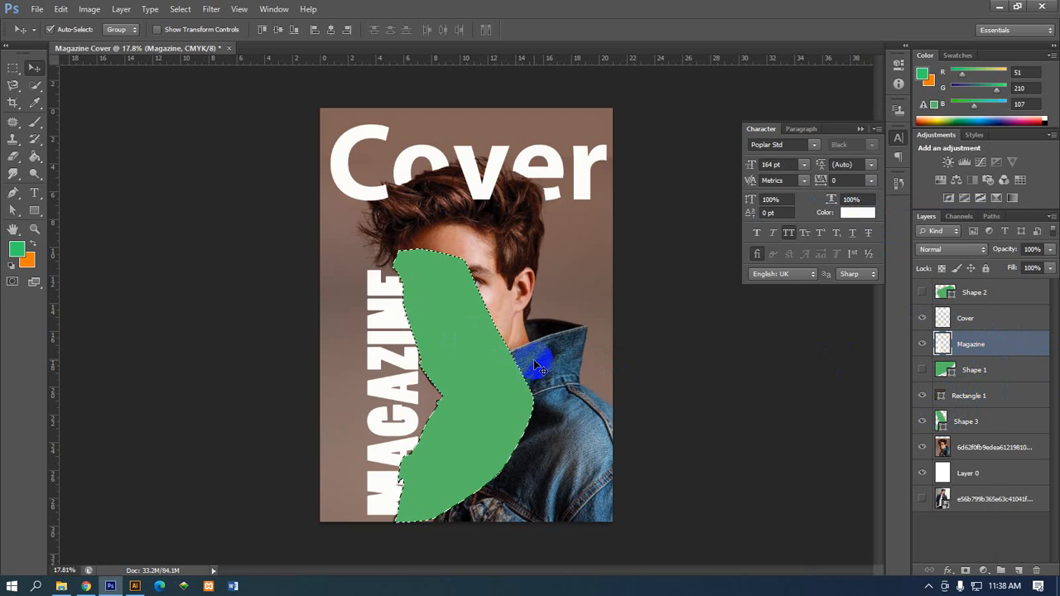
pyautogui.hotkey('ctrl', 'd')
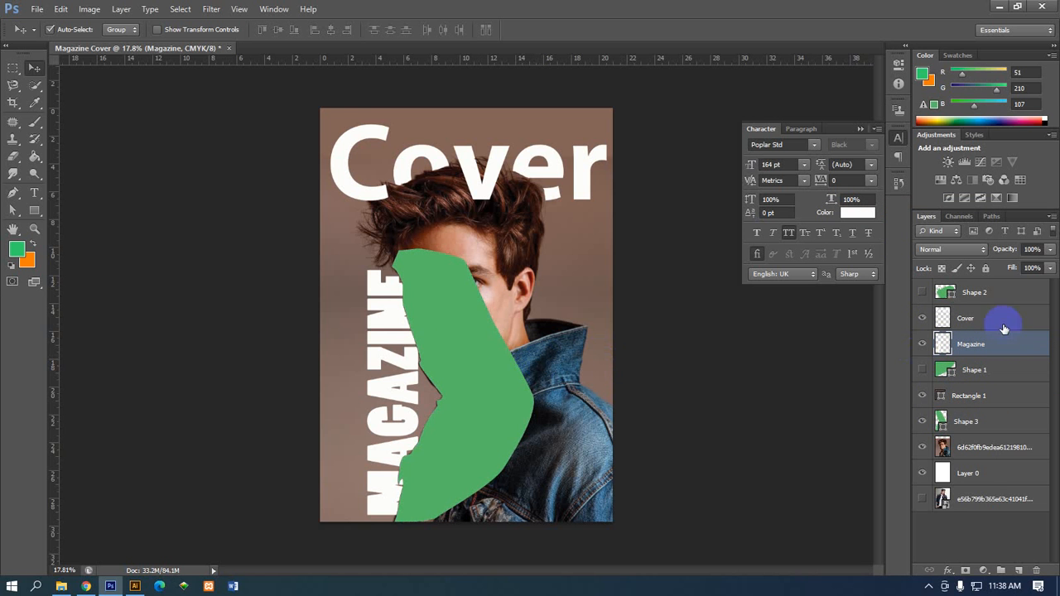
pyautogui.click(922, 421)
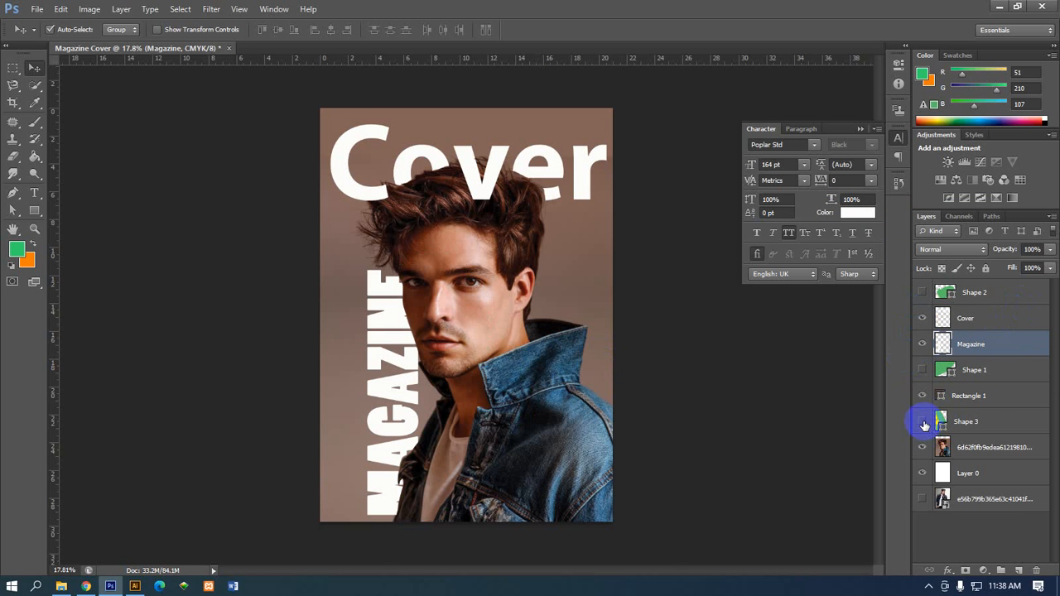
pyautogui.scroll(2, 410, 394)
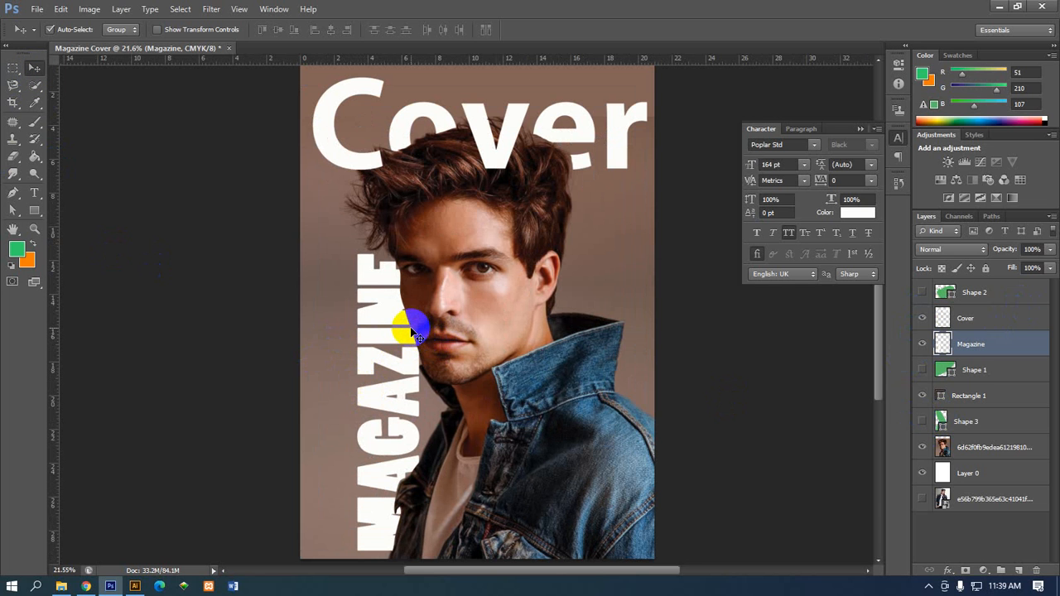
pyautogui.scroll(-1, 414, 336)
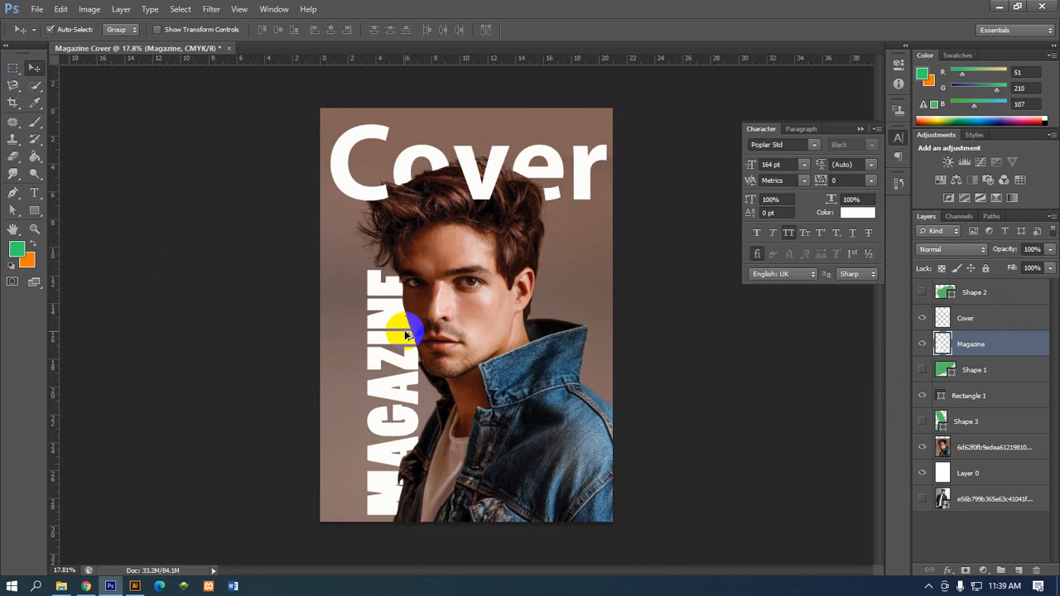
pyautogui.scroll(1, 405, 335)
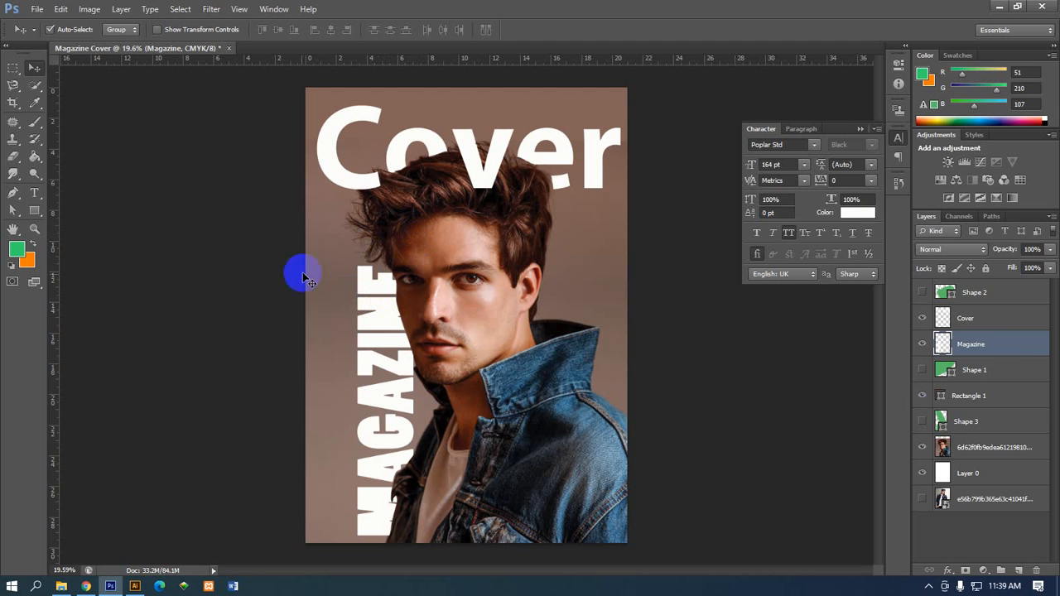
# Try placing the Magazine layer beneath the man's photo layer, and return it to its place below the Cover layer
pyautogui.doubleClick(971, 343)
pyautogui.moveTo(971, 344); pyautogui.dragTo(974, 449)
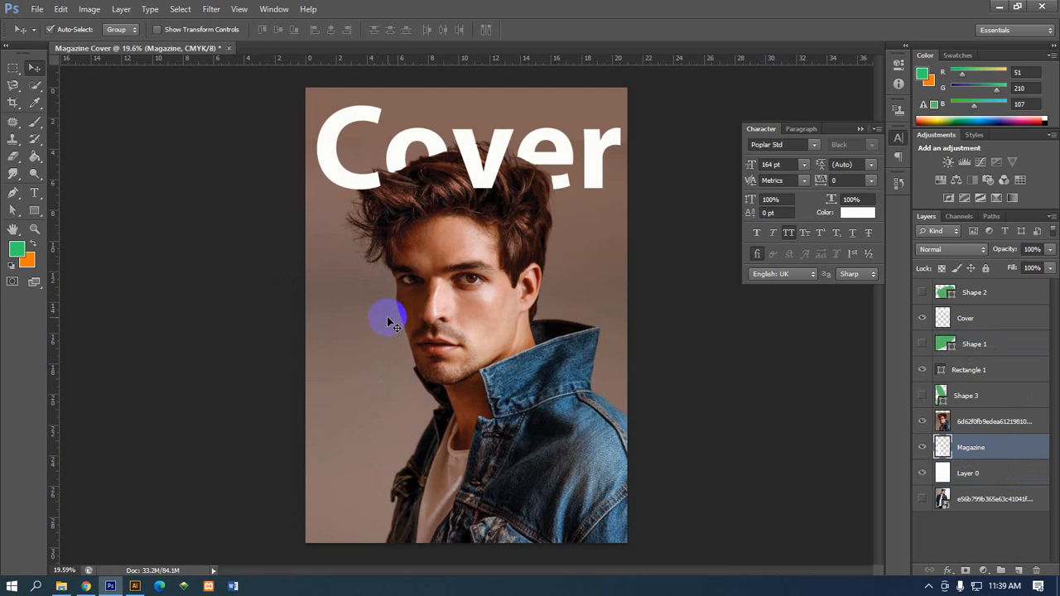
pyautogui.click(964, 448)
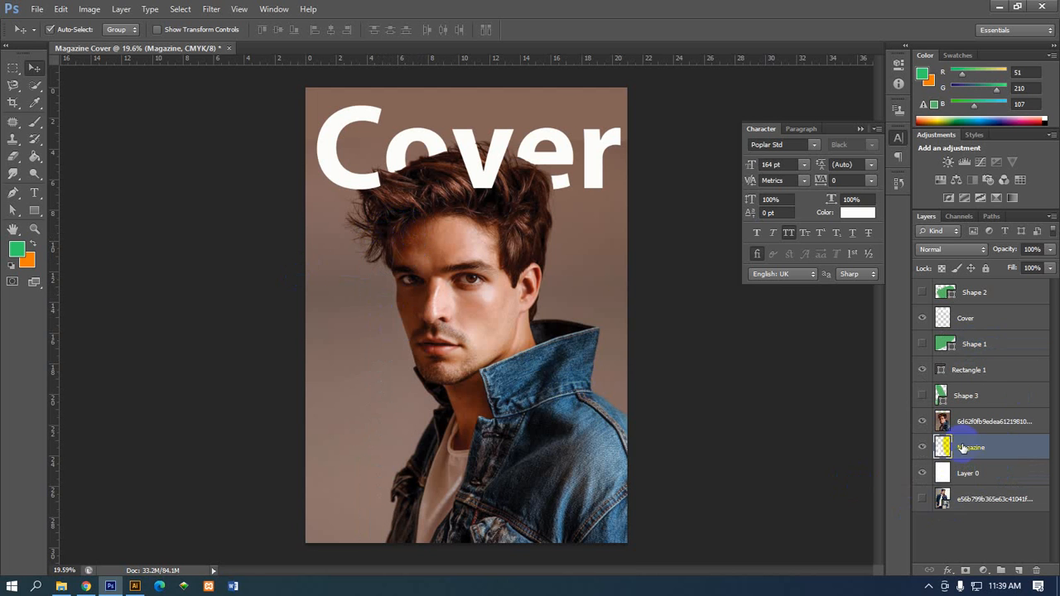
pyautogui.moveTo(976, 452); pyautogui.dragTo(974, 336)
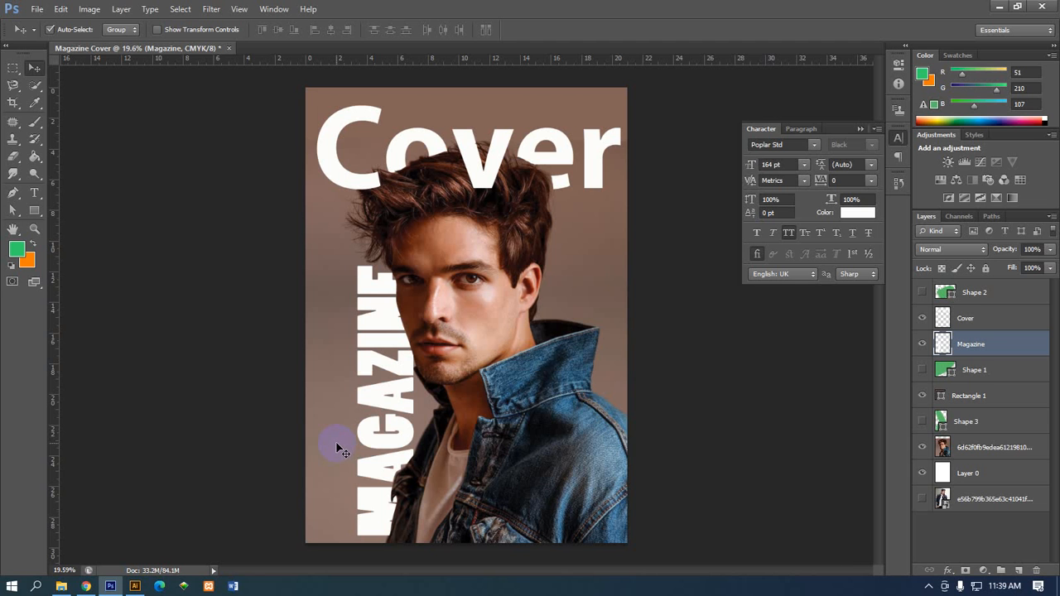
# Draw an S-shaped Pen path about 2485 × 2521 px from the page's right edge, across the jacket and face, to the upper-left corner
pyautogui.click(12, 194)
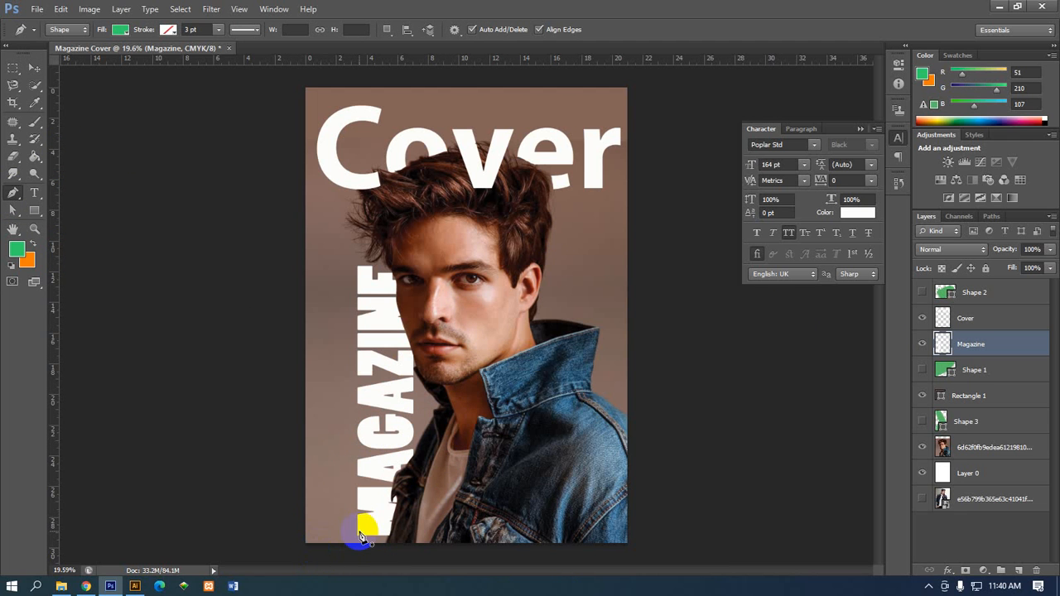
pyautogui.click(630, 417)
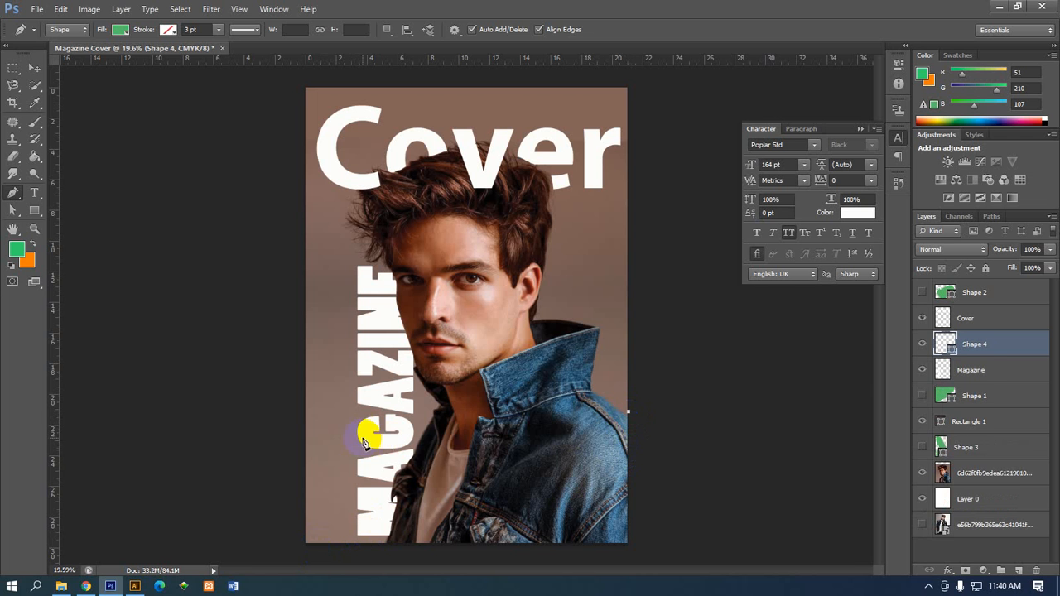
pyautogui.moveTo(367, 434); pyautogui.dragTo(331, 402)
pyautogui.moveTo(320, 312); pyautogui.dragTo(319, 312)
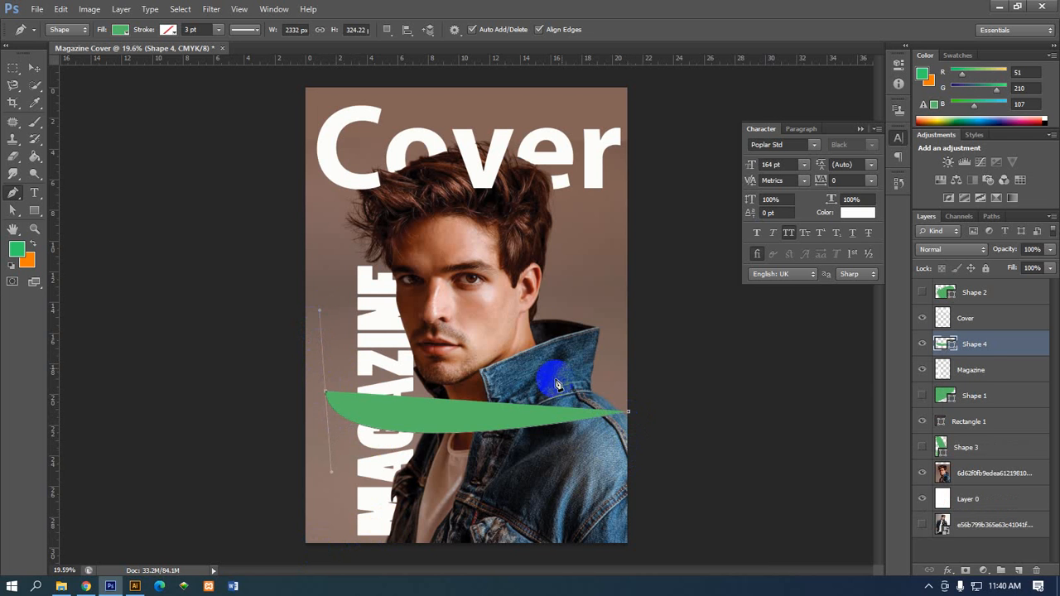
pyautogui.moveTo(581, 271); pyautogui.dragTo(724, 269)
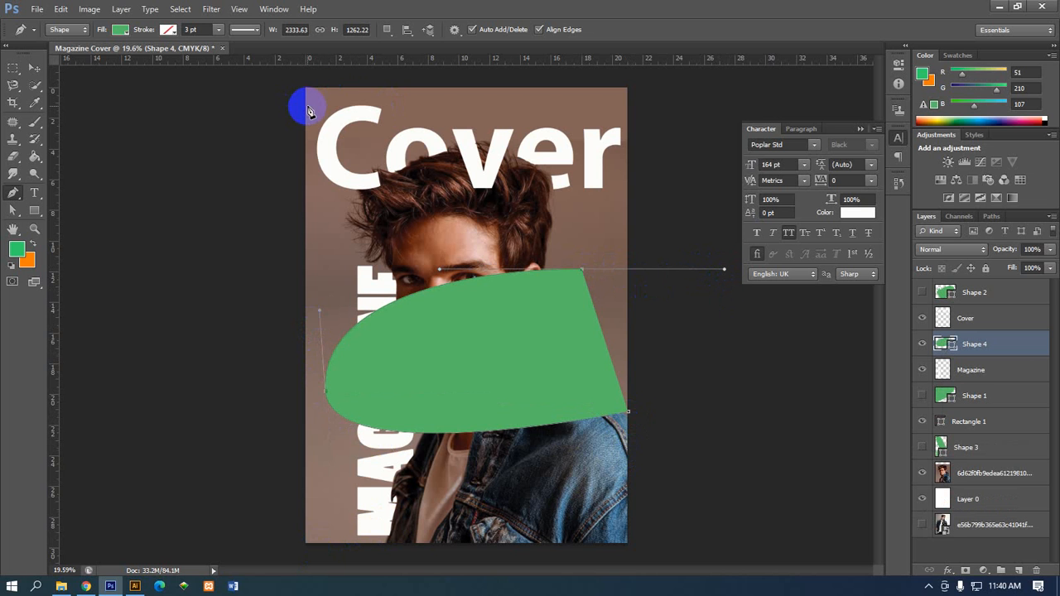
pyautogui.moveTo(307, 107); pyautogui.dragTo(164, 83)
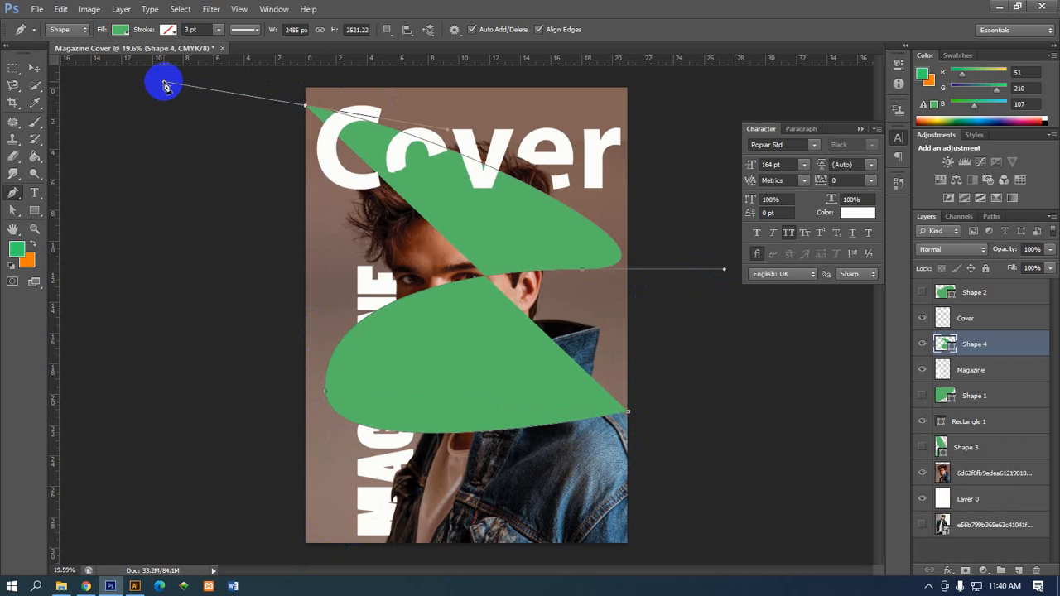
pyautogui.click(307, 111)
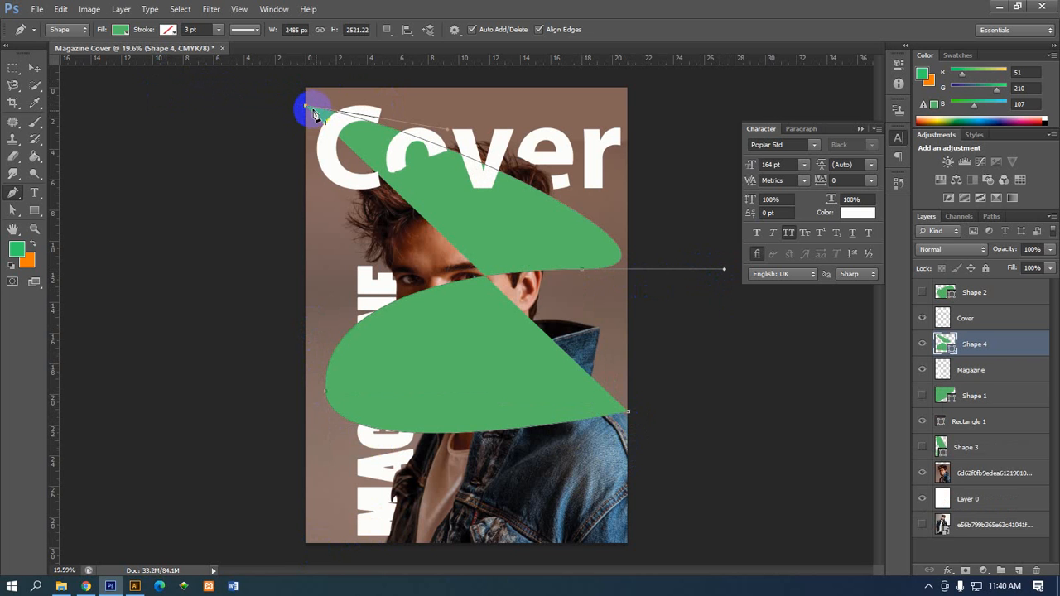
# Set the curved shape's fill to none and its stroke colour to green
pyautogui.click(119, 29)
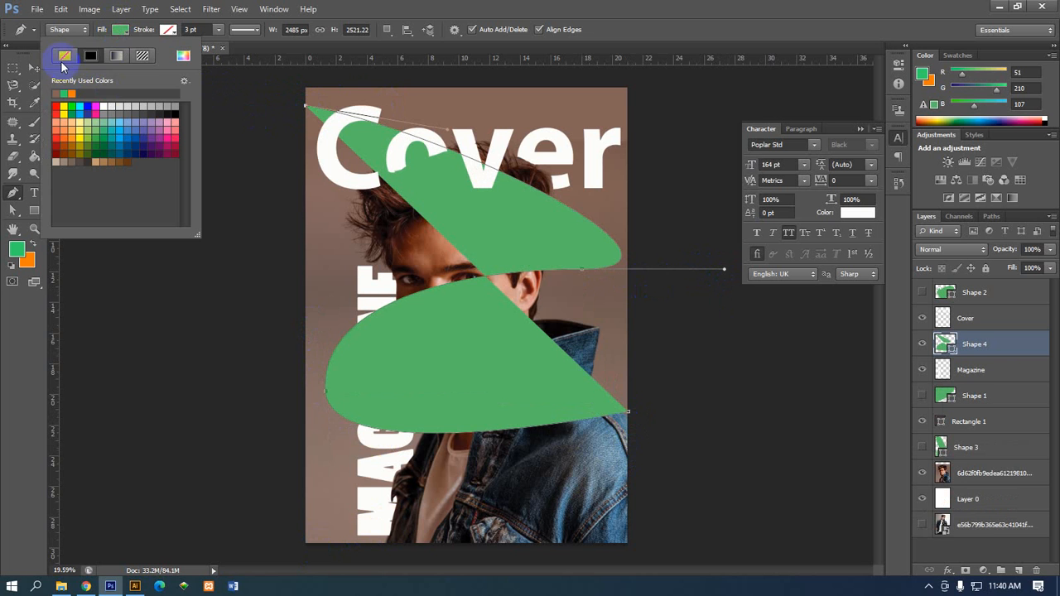
pyautogui.click(65, 56)
pyautogui.click(168, 29)
pyautogui.click(168, 29)
pyautogui.click(118, 92)
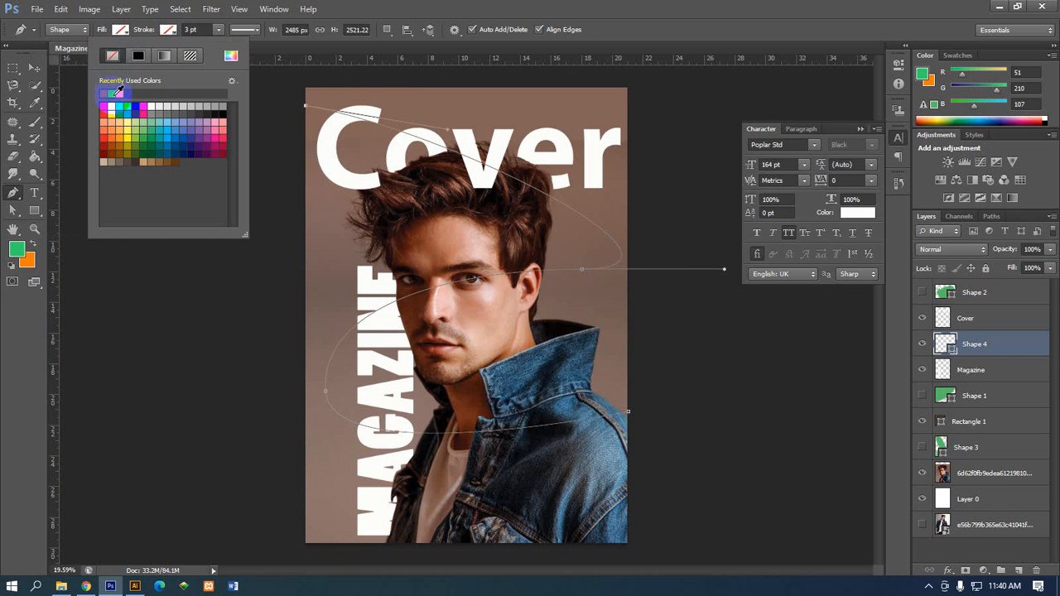
pyautogui.click(109, 97)
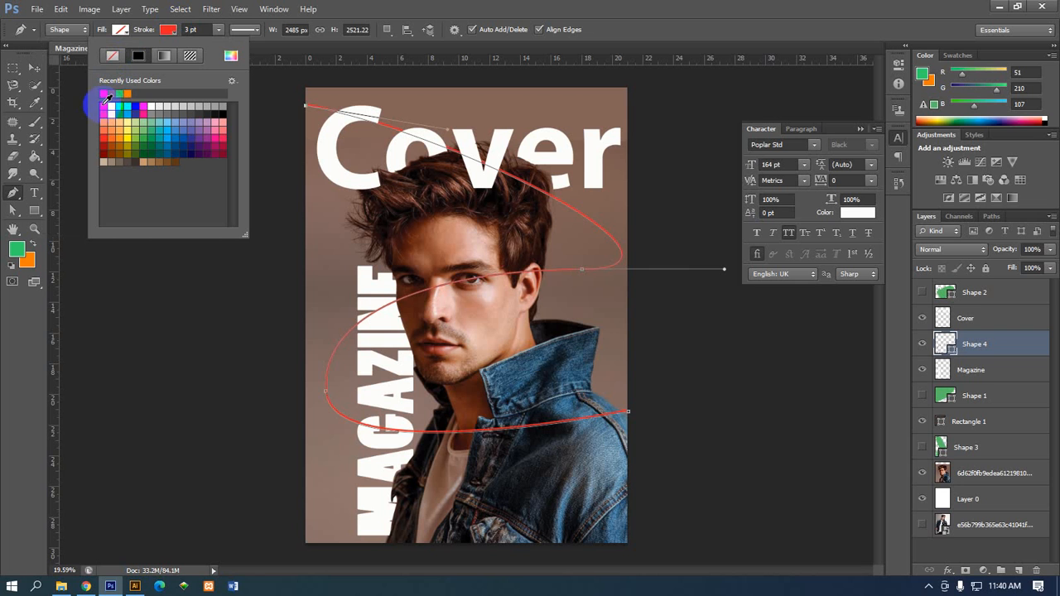
pyautogui.click(104, 95)
pyautogui.click(171, 30)
pyautogui.click(168, 32)
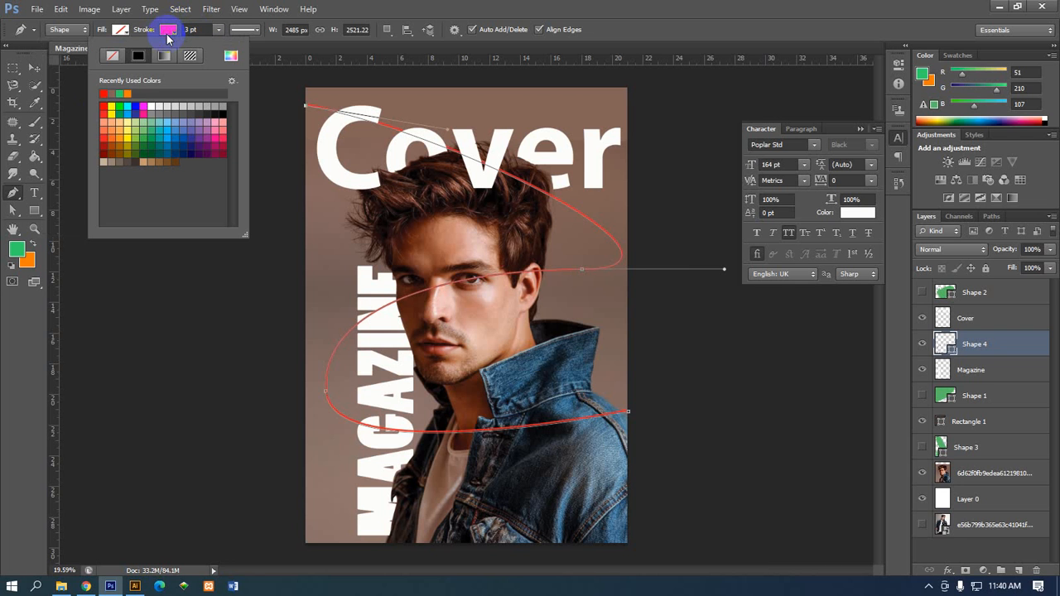
pyautogui.click(122, 106)
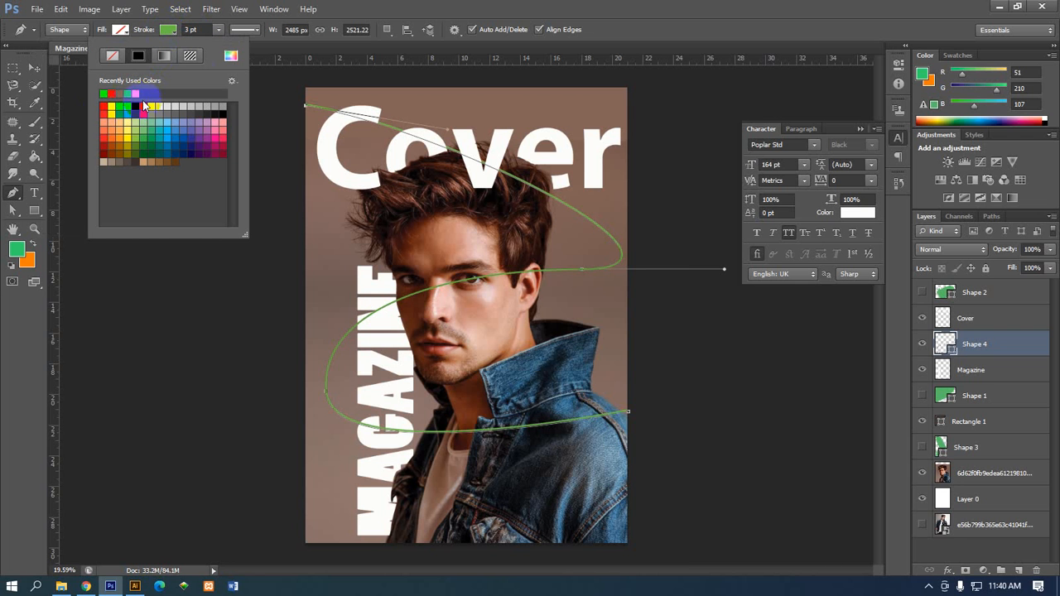
# Set the curve's stroke width to 20 pt and deselect the shape
pyautogui.click(193, 29)
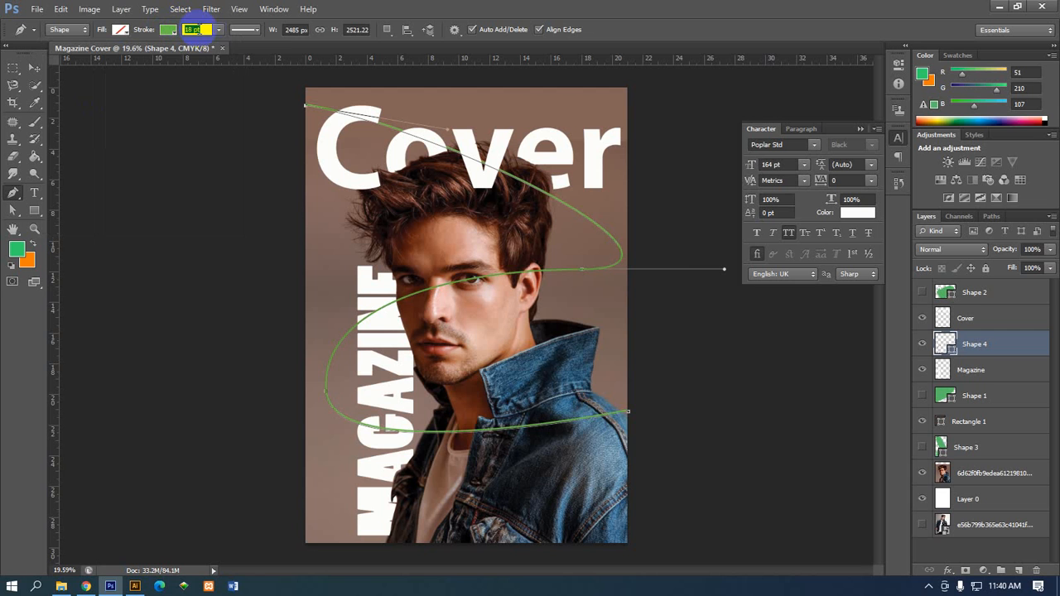
pyautogui.write('24')
pyautogui.press('Return')
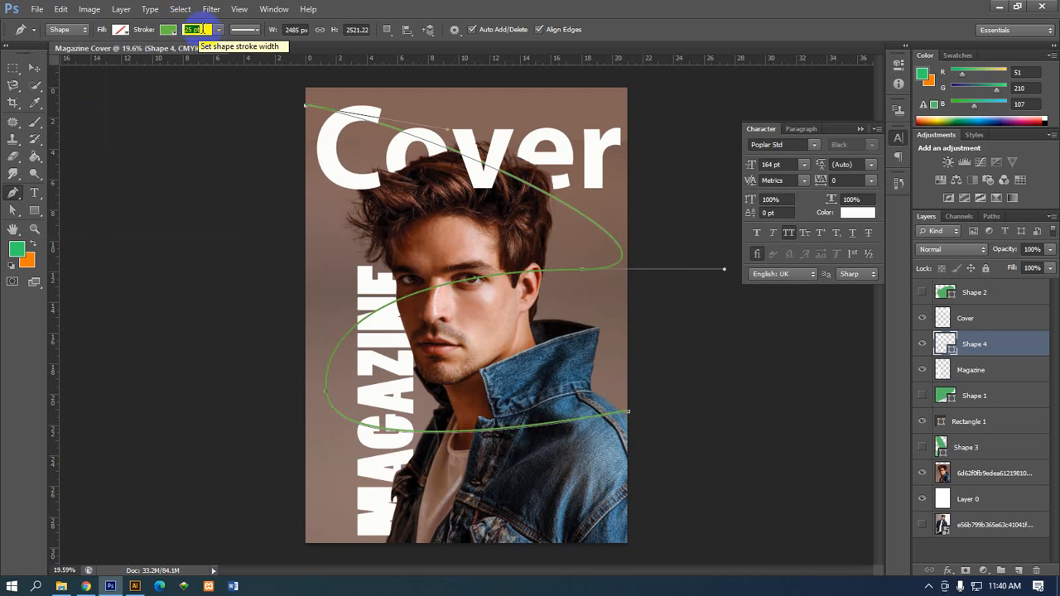
pyautogui.press('Return')
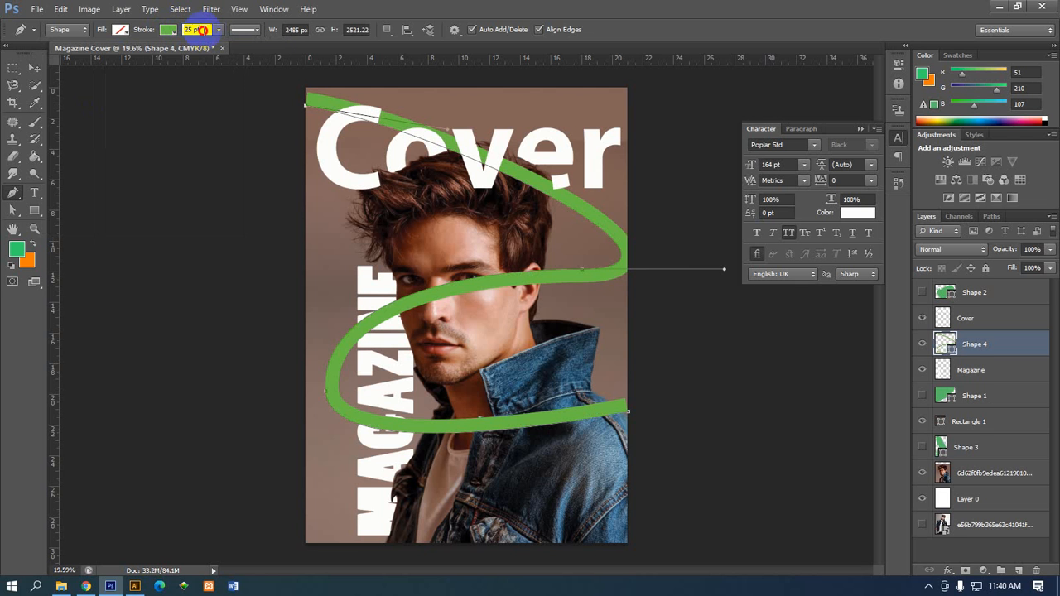
pyautogui.press('Return')
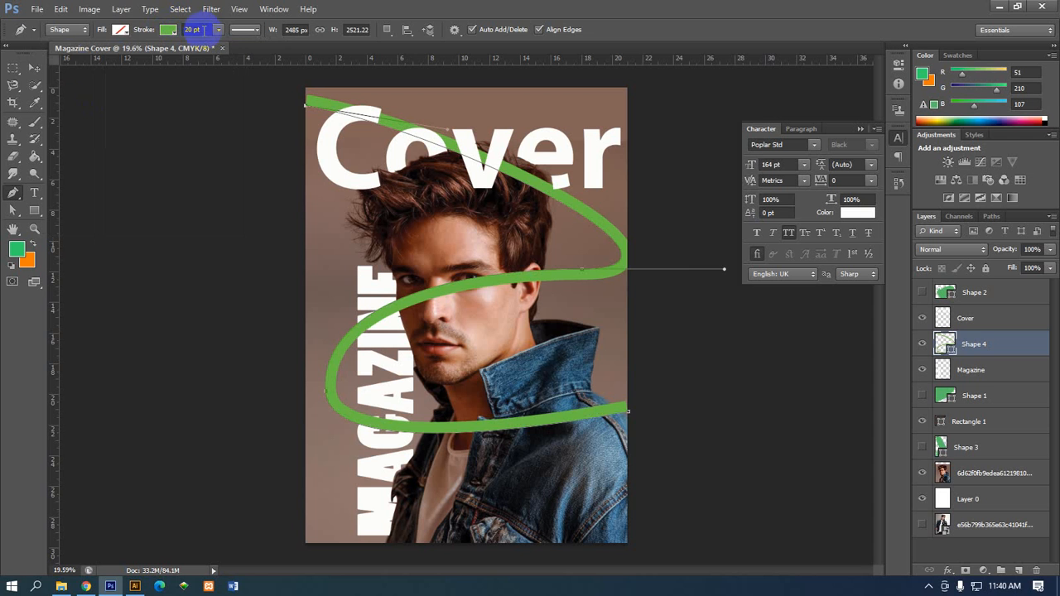
pyautogui.click(34, 67)
pyautogui.click(161, 154)
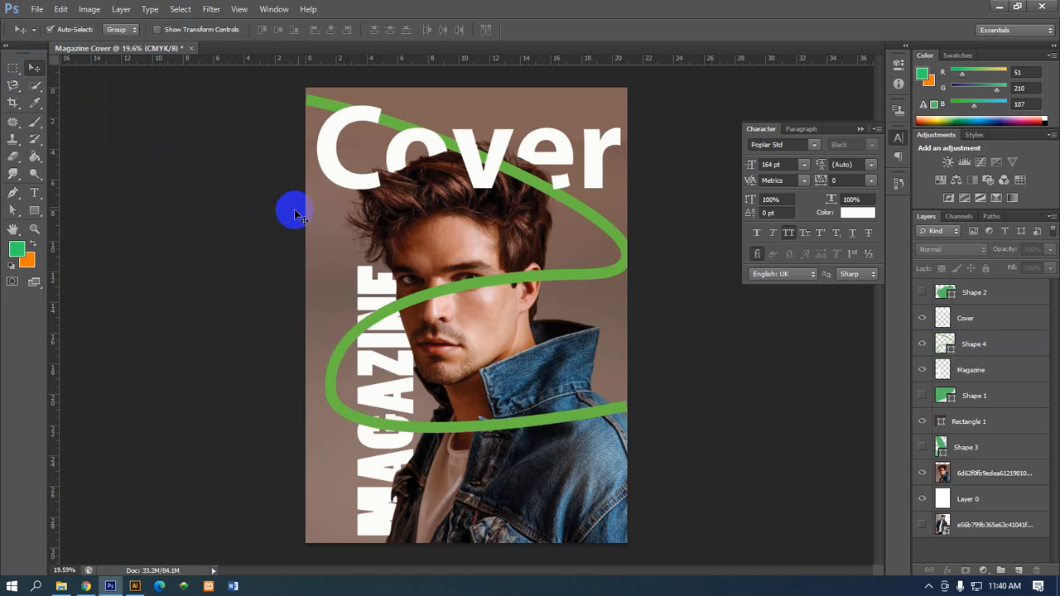
# Examine the layer stack by toggling the visibility of Rectangle 1 and Shape 4 to identify the green curve's layer
pyautogui.scroll(-1, 398, 245)
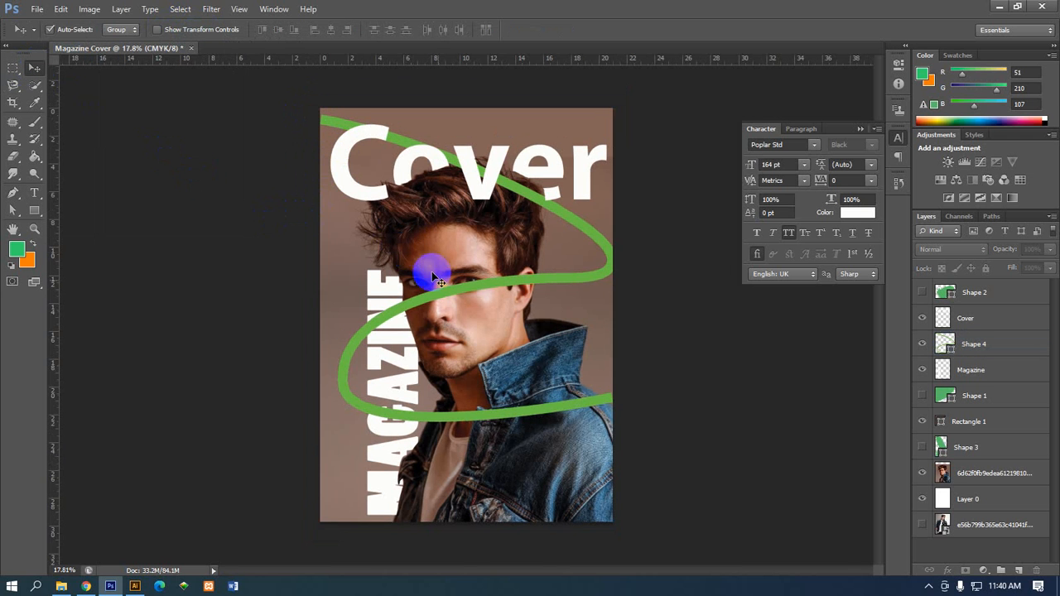
pyautogui.scroll(2, 439, 282)
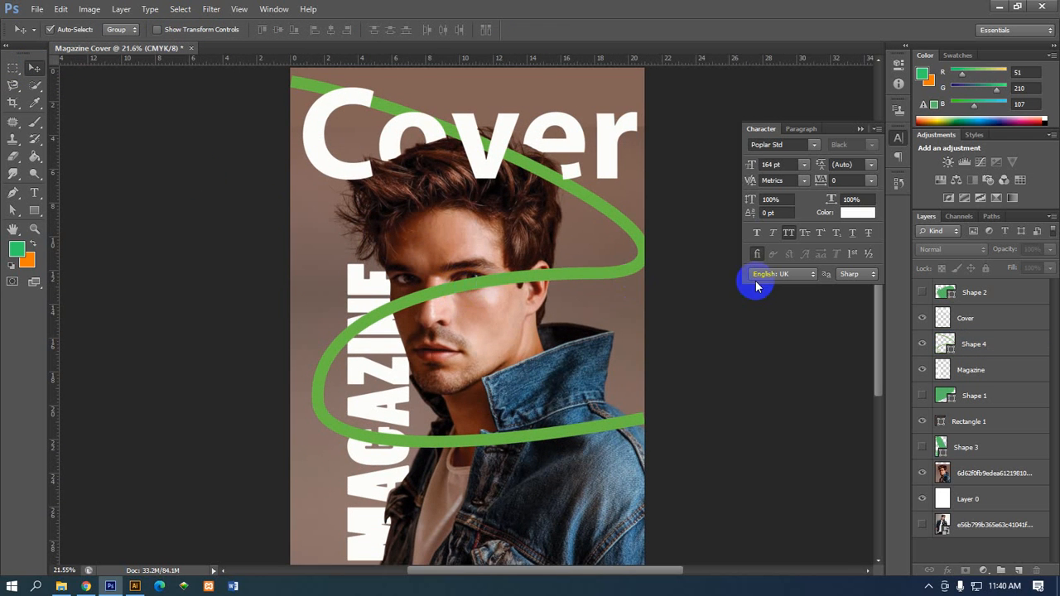
pyautogui.click(634, 232)
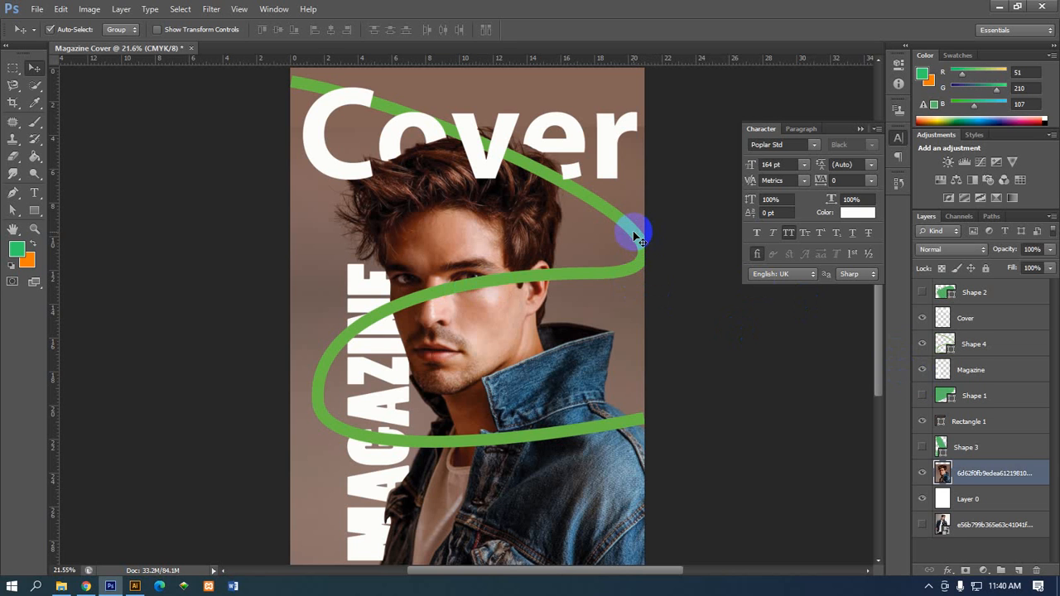
pyautogui.click(993, 448)
pyautogui.click(1017, 424)
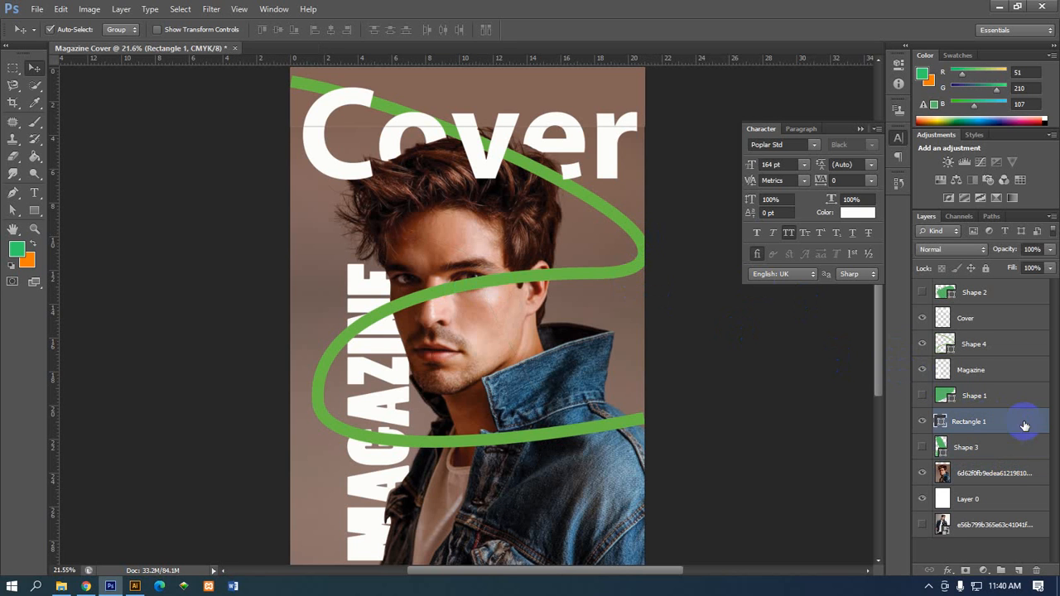
pyautogui.click(923, 423)
pyautogui.click(923, 425)
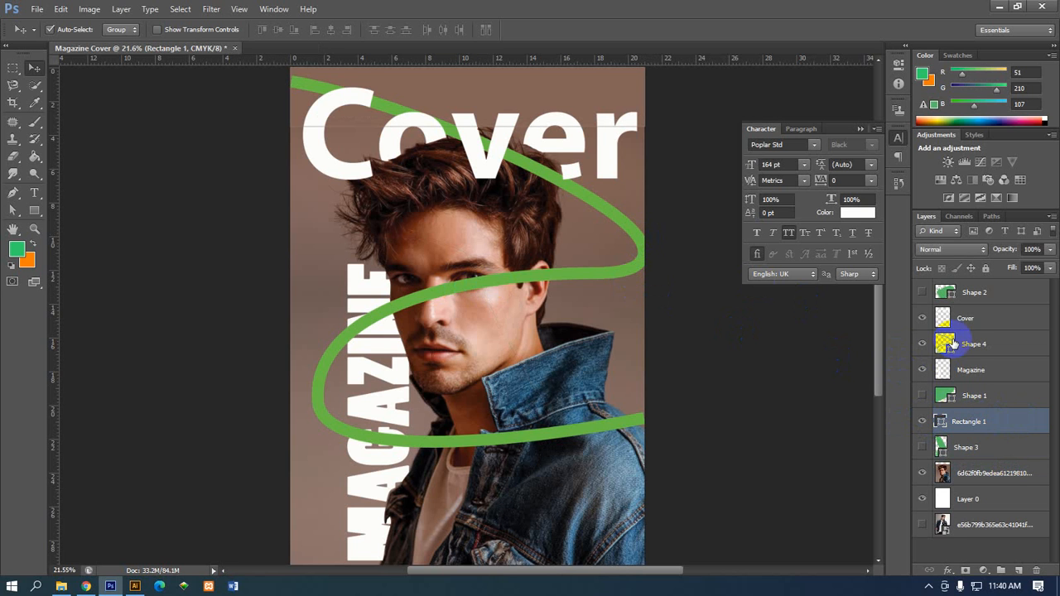
pyautogui.click(922, 344)
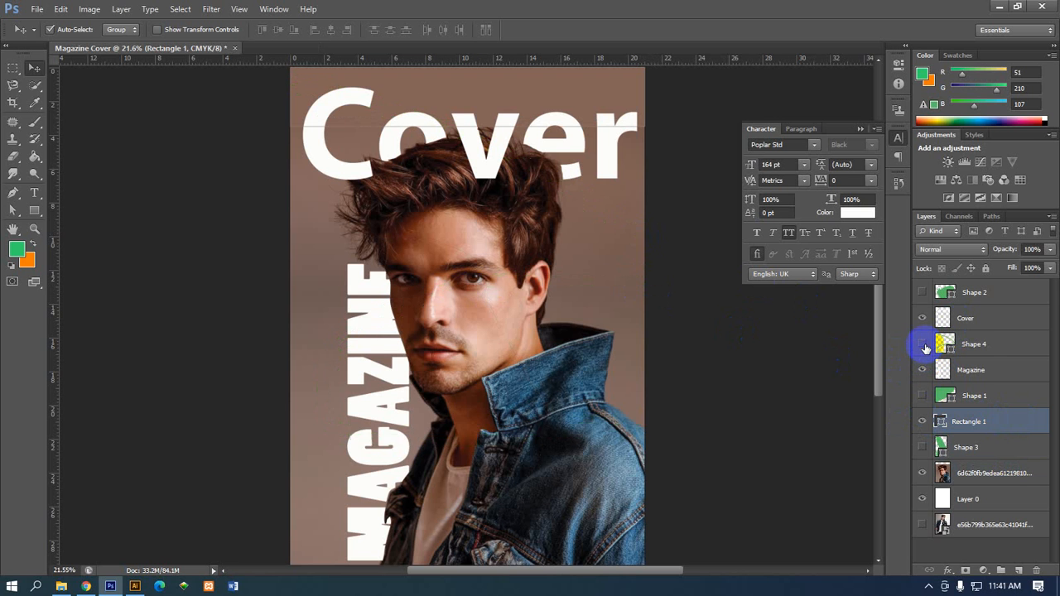
pyautogui.click(922, 344)
# Rasterize the Shape 4 layer
pyautogui.click(1001, 350)
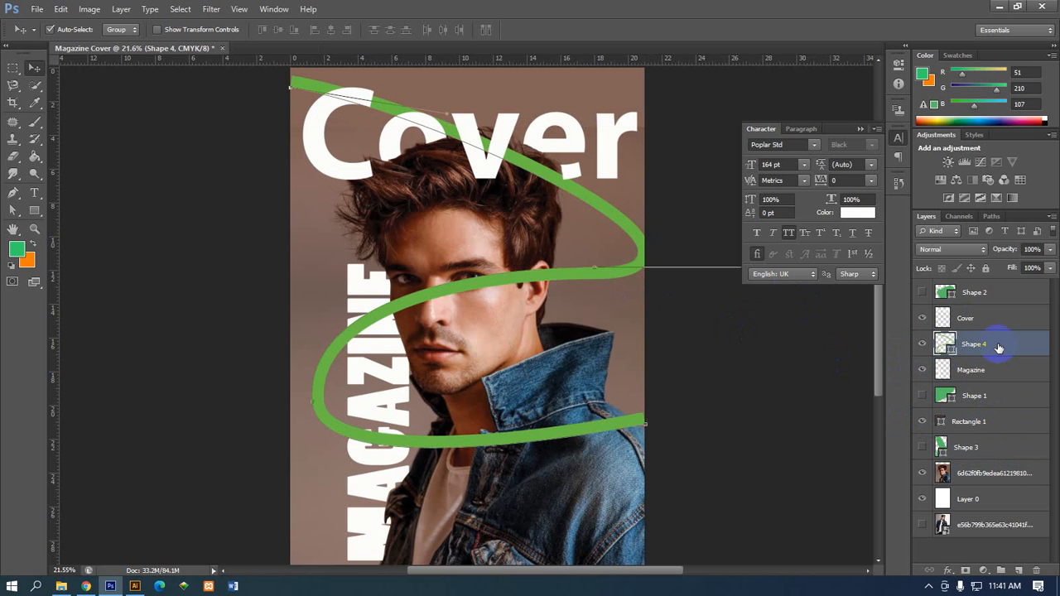
pyautogui.rightClick(1000, 346)
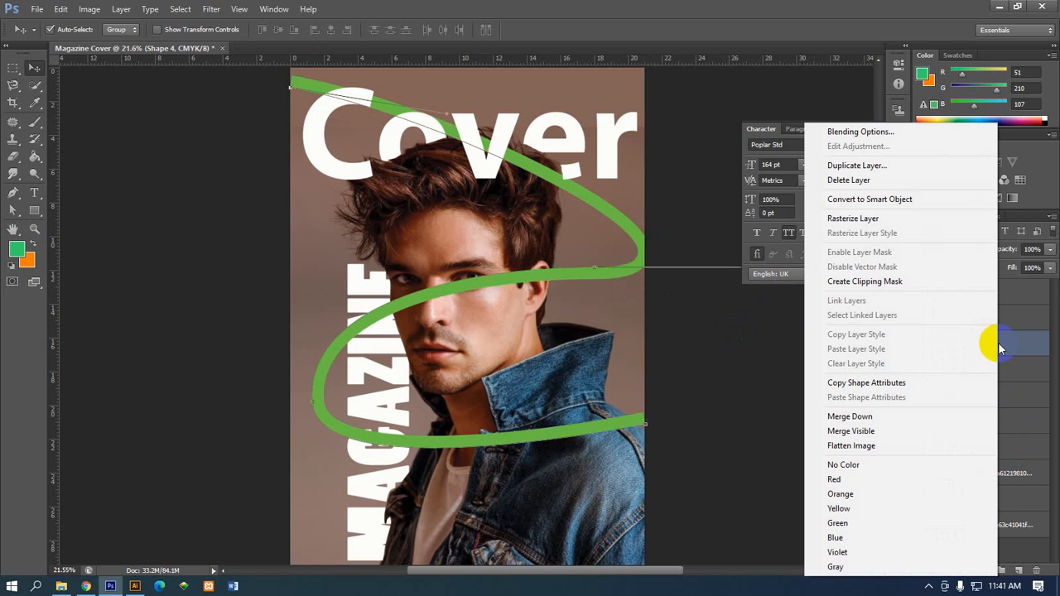
pyautogui.click(861, 220)
# Lower the Shape 4 layer's opacity to 51% and erase the green line at the face's edge beside the MAGAZINE text
pyautogui.scroll(1, 522, 272)
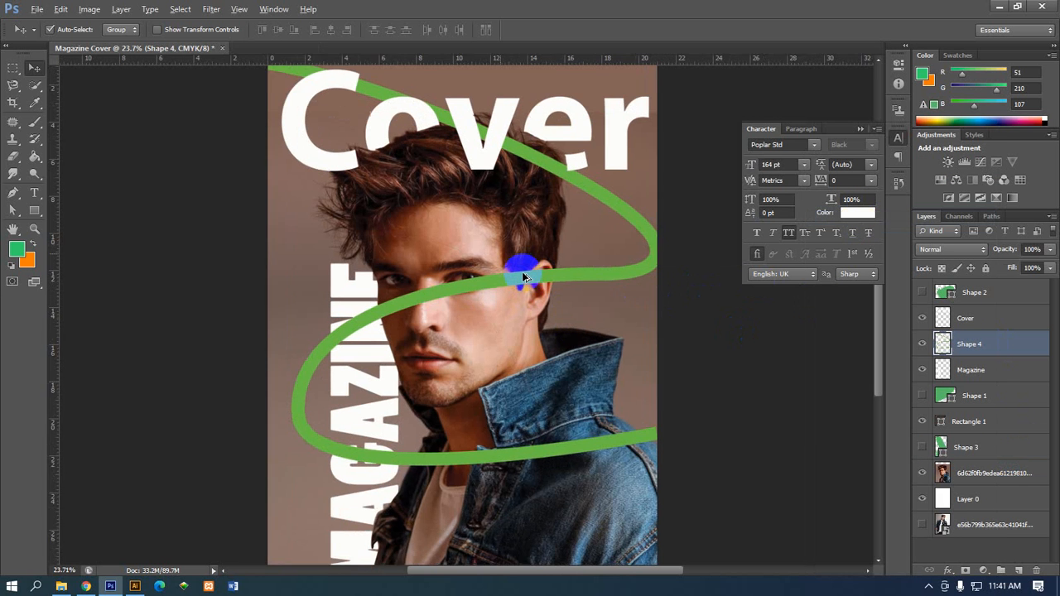
pyautogui.scroll(4, 522, 271)
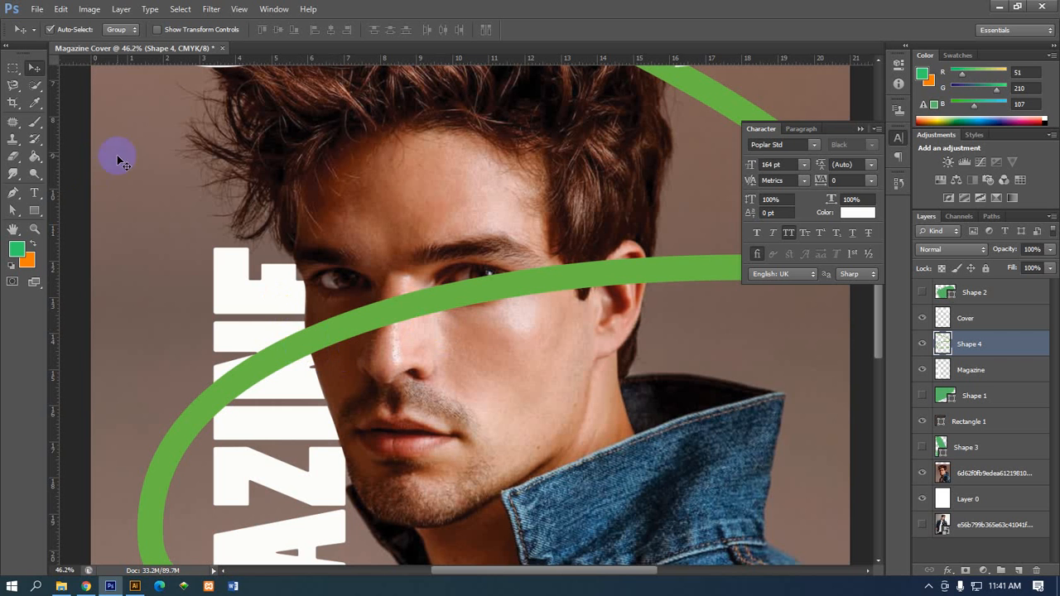
pyautogui.click(13, 155)
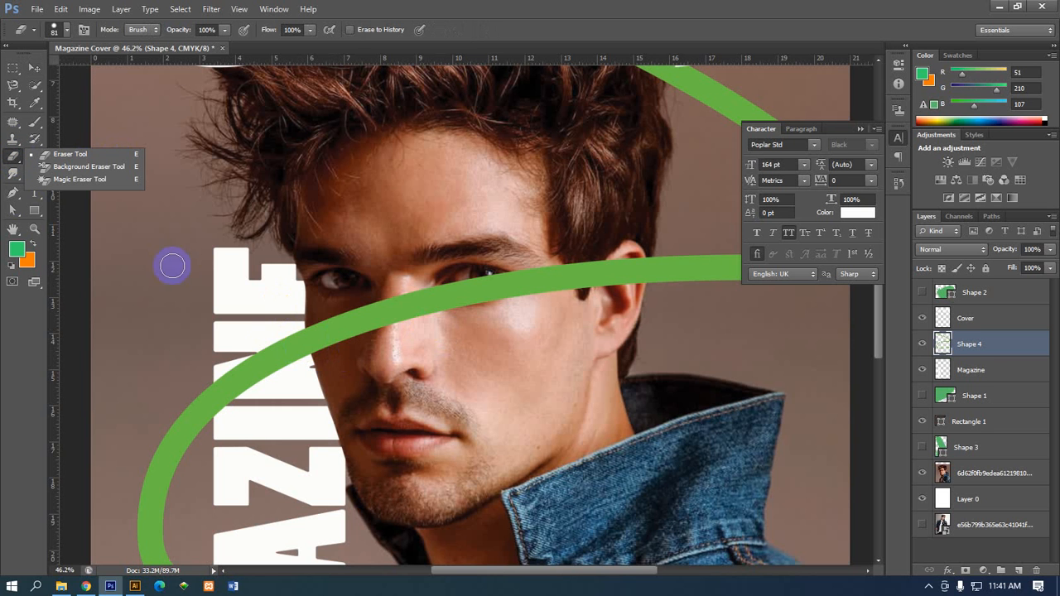
pyautogui.scroll(5, 304, 332)
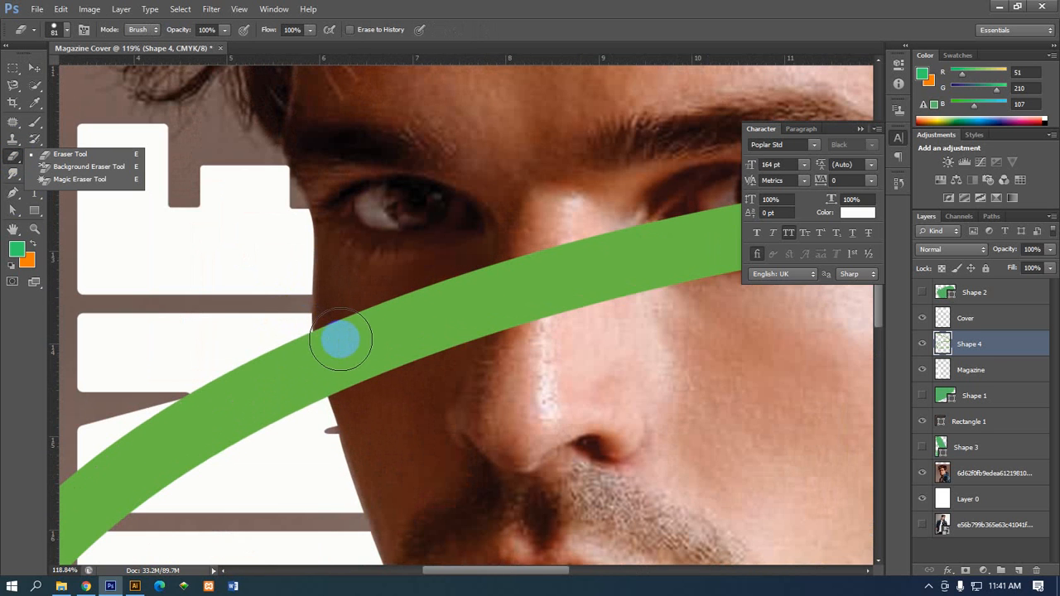
pyautogui.click(343, 340)
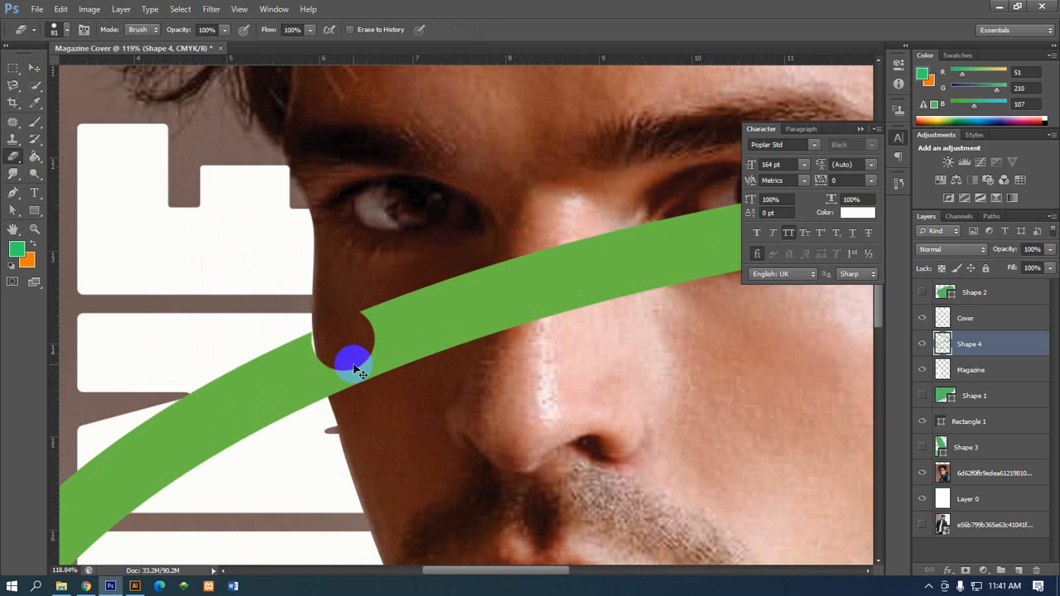
pyautogui.hotkey('ctrl', 'z')
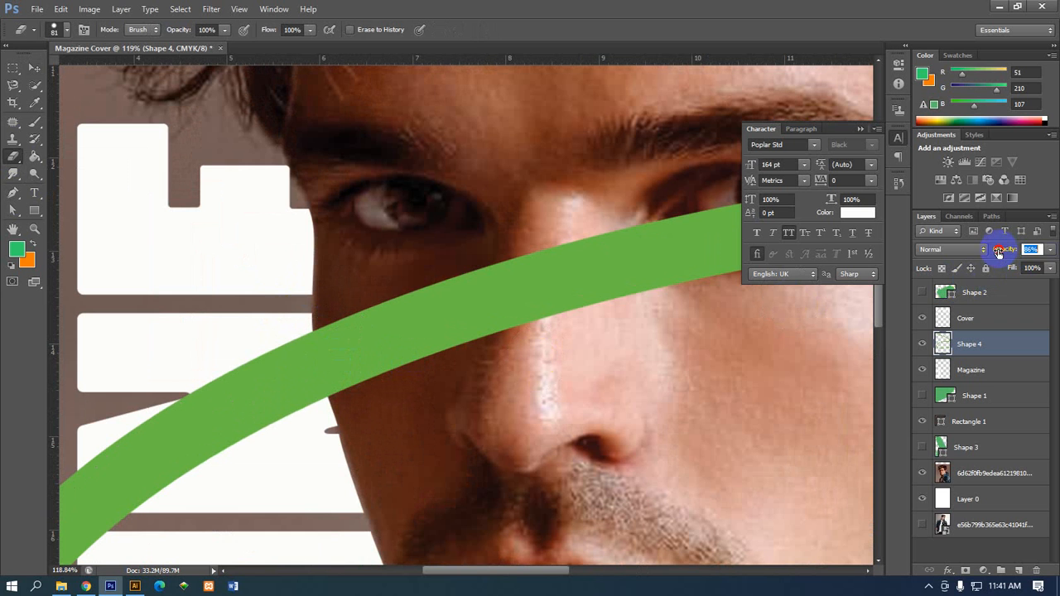
pyautogui.moveTo(998, 253)
pyautogui.mouseDown()
pyautogui.moveTo(983, 240)
pyautogui.moveTo(422, 320)
pyautogui.moveTo(356, 385)
pyautogui.moveTo(345, 346)
pyautogui.mouseUp()
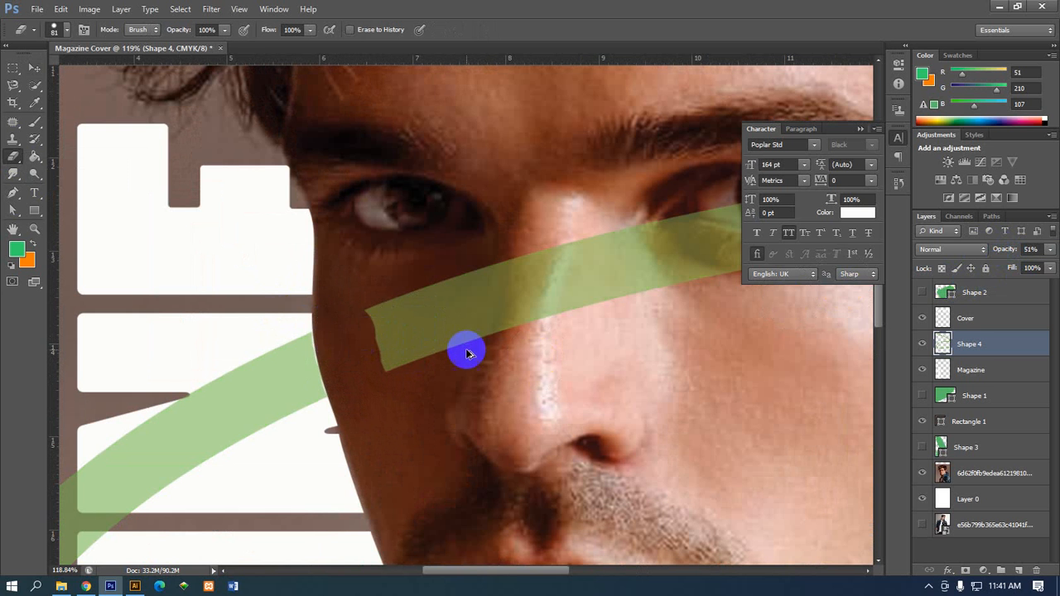
# Erase the remaining green line across the man's face up to the outer edge of his ear
pyautogui.scroll(-5, 466, 354)
pyautogui.moveTo(443, 355)
pyautogui.mouseDown()
pyautogui.moveTo(584, 310)
pyautogui.moveTo(537, 309)
pyautogui.moveTo(495, 316)
pyautogui.moveTo(428, 353)
pyautogui.moveTo(512, 344)
pyautogui.moveTo(615, 310)
pyautogui.moveTo(603, 302)
pyautogui.moveTo(619, 306)
pyautogui.moveTo(628, 328)
pyautogui.moveTo(635, 292)
pyautogui.moveTo(665, 305)
pyautogui.moveTo(673, 296)
pyautogui.moveTo(645, 305)
pyautogui.moveTo(583, 294)
pyautogui.moveTo(655, 297)
pyautogui.moveTo(649, 328)
pyautogui.moveTo(651, 290)
pyautogui.mouseUp()
pyautogui.scroll(4, 694, 295)
pyautogui.scroll(-3, 527, 346)
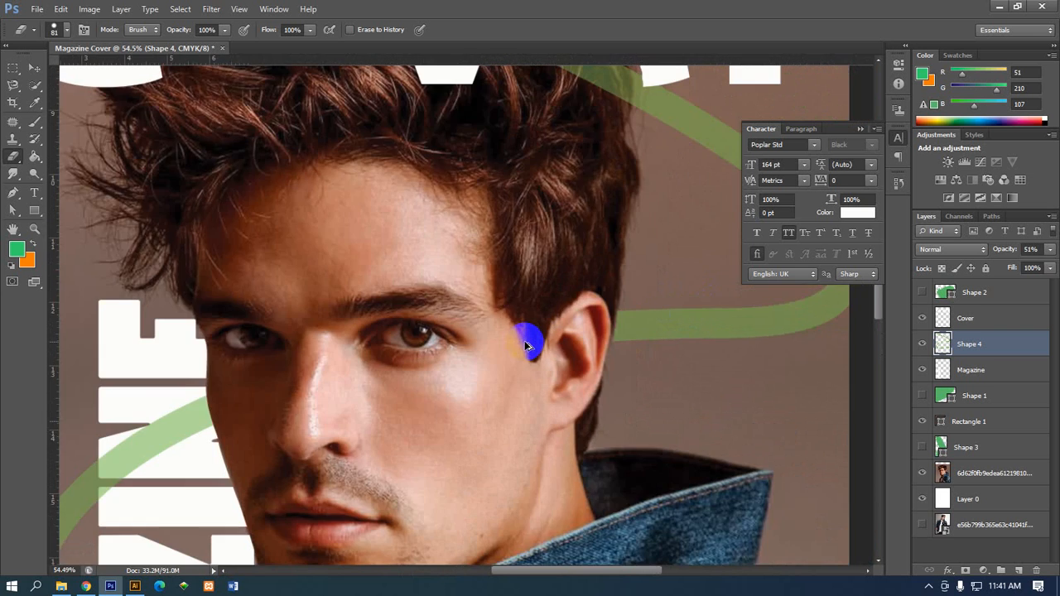
# Restore the Shape 4 layer's opacity to 100% and switch to the Move tool
pyautogui.scroll(-3, 527, 346)
pyautogui.scroll(-2, 526, 346)
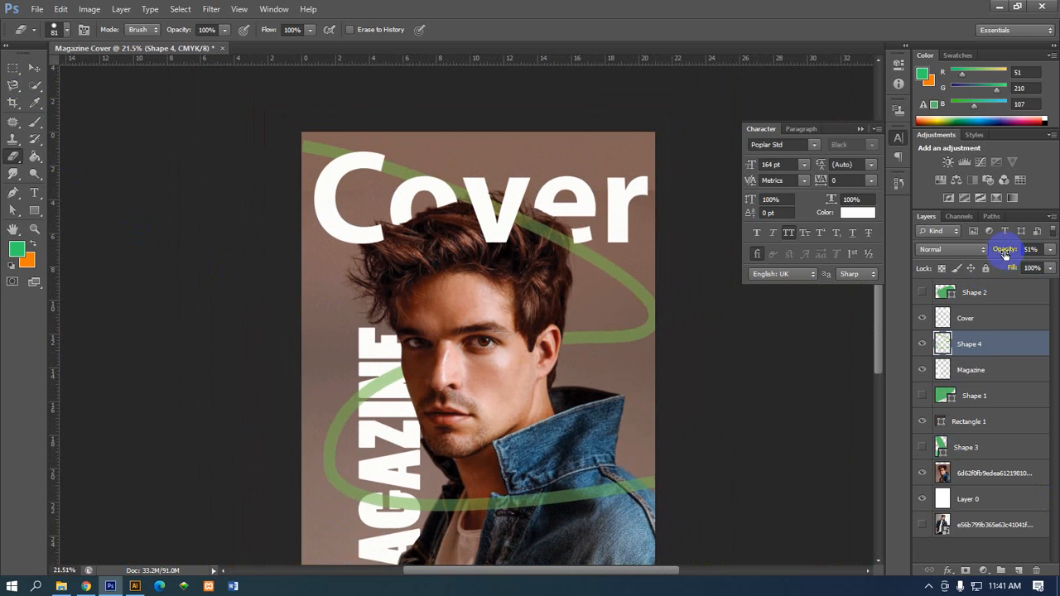
pyautogui.moveTo(1005, 253); pyautogui.dragTo(1045, 252)
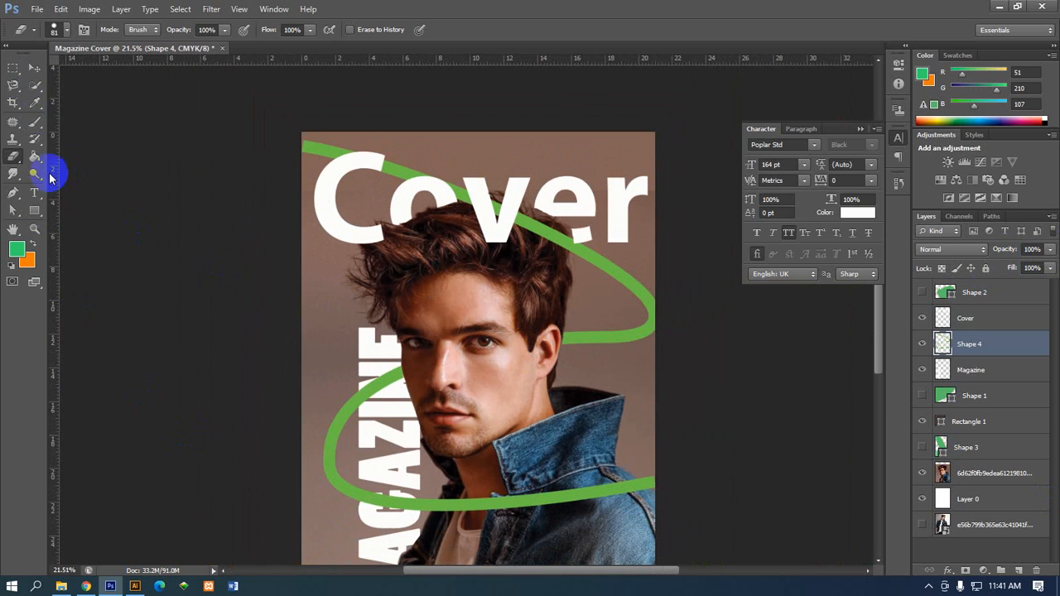
pyautogui.click(34, 67)
pyautogui.scroll(2, 323, 409)
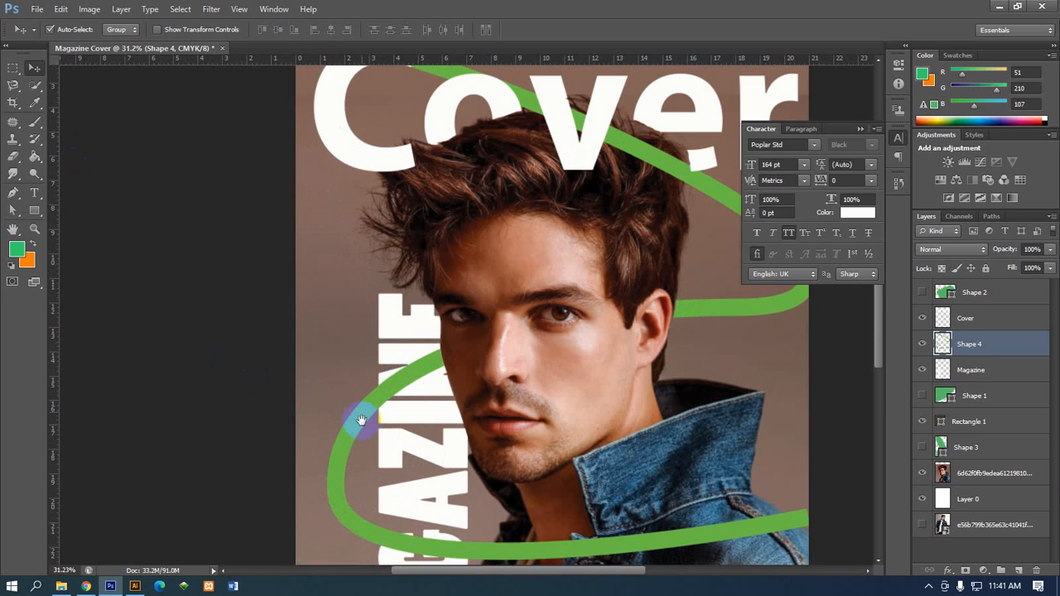
# Select the letter N on the Magazine layer with the Magic Wand, delete the green line inside it from Shape 4, and deselect
pyautogui.moveTo(361, 420); pyautogui.dragTo(268, 268)
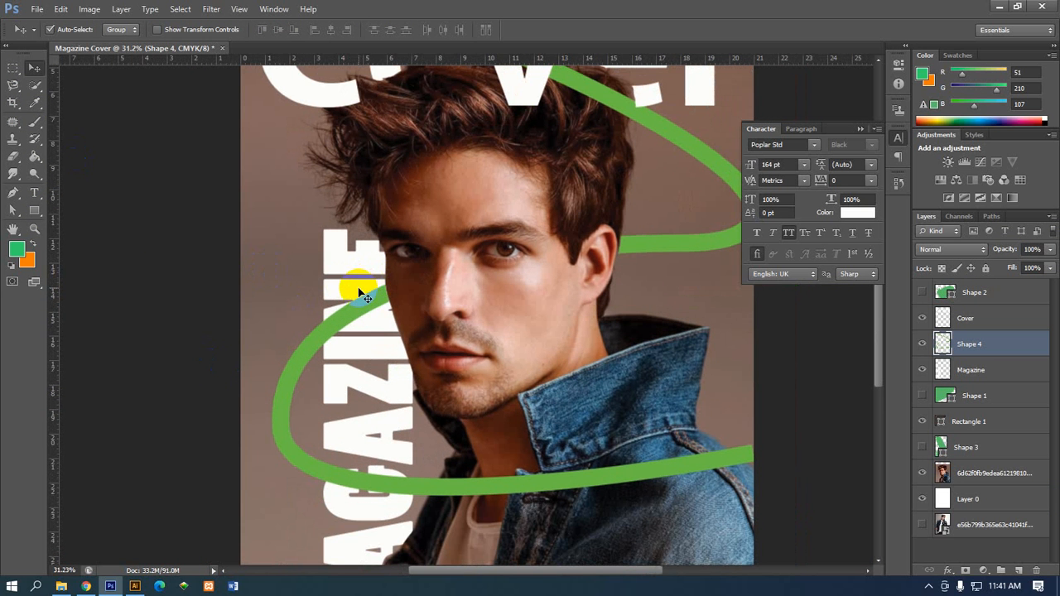
pyautogui.scroll(2, 365, 297)
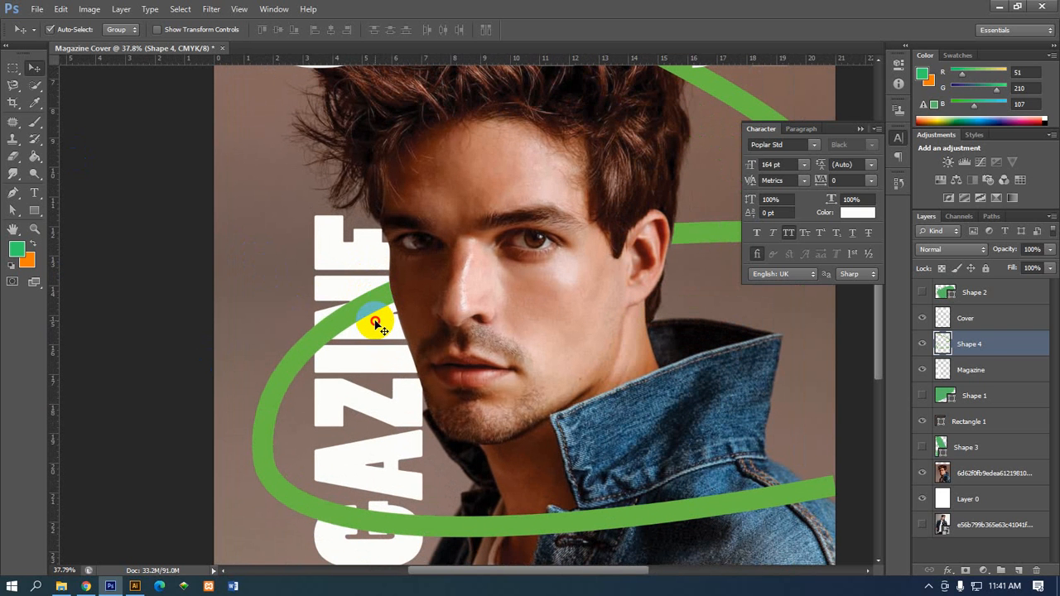
pyautogui.click(377, 325)
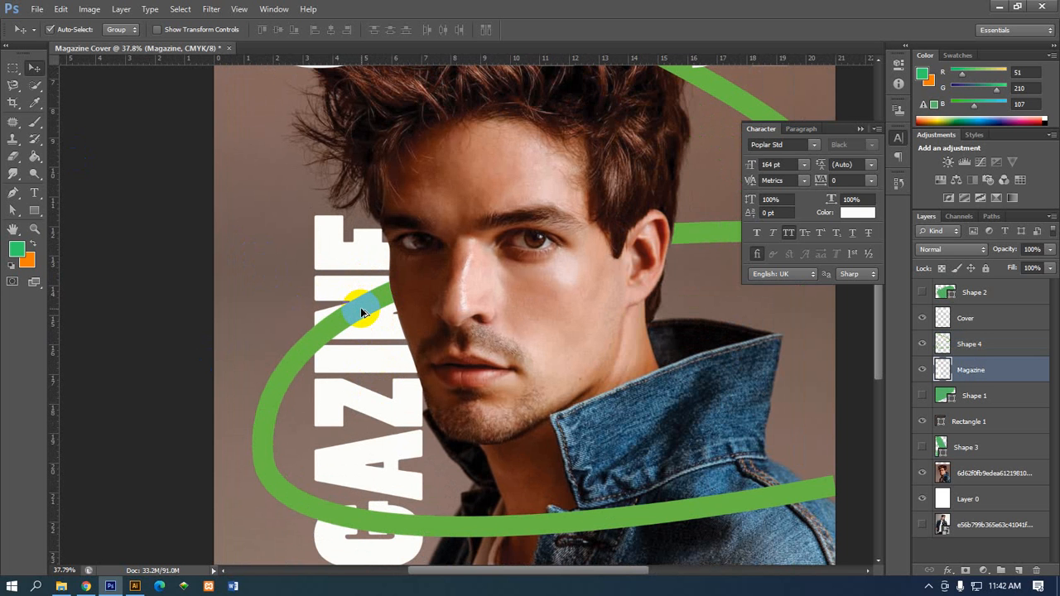
pyautogui.scroll(3, 362, 306)
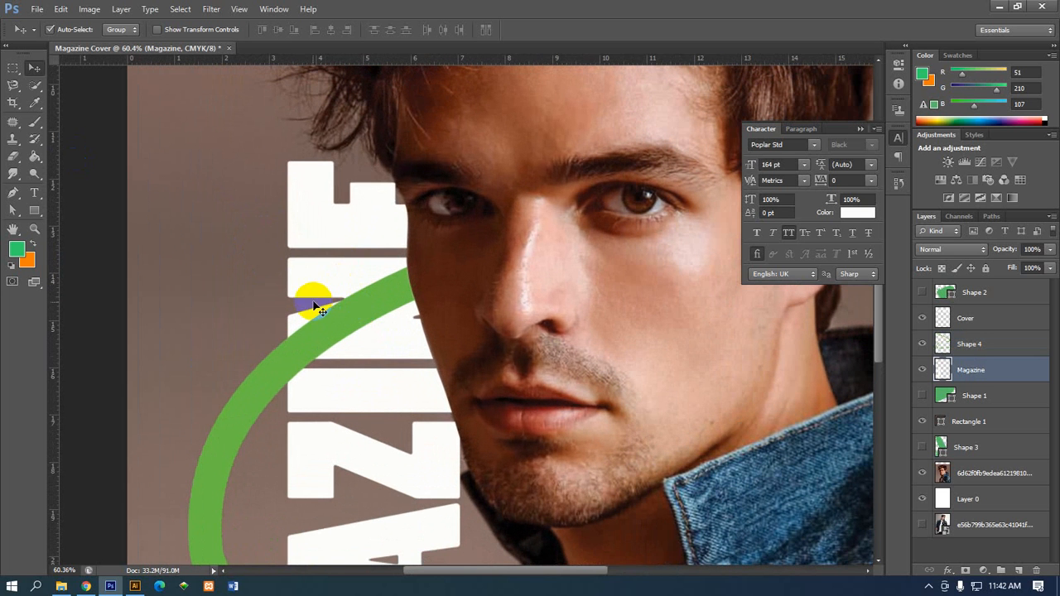
pyautogui.click(976, 377)
pyautogui.click(32, 87)
pyautogui.moveTo(32, 98); pyautogui.dragTo(77, 100)
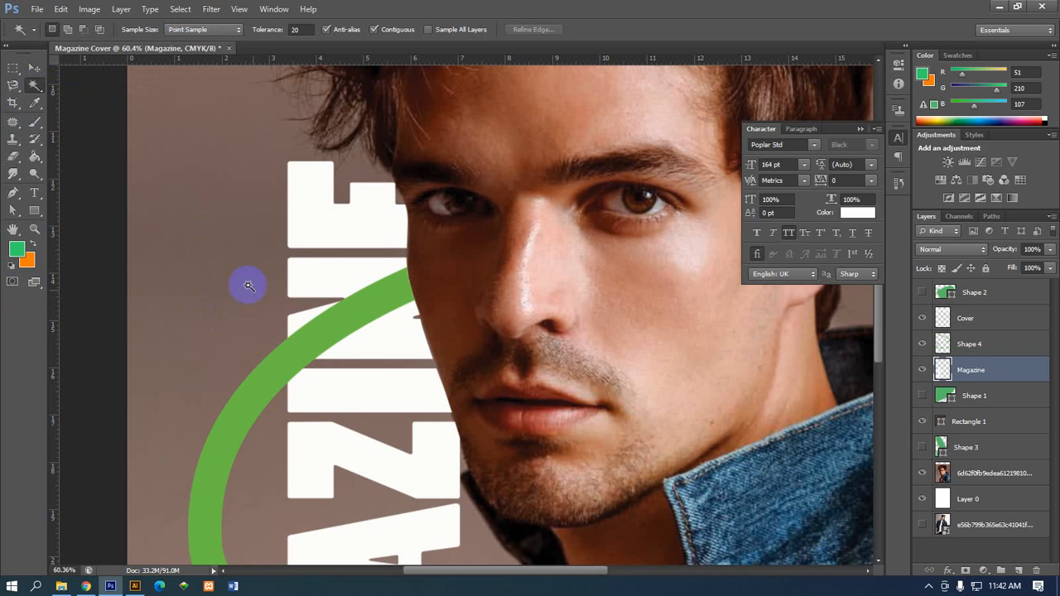
pyautogui.click(367, 336)
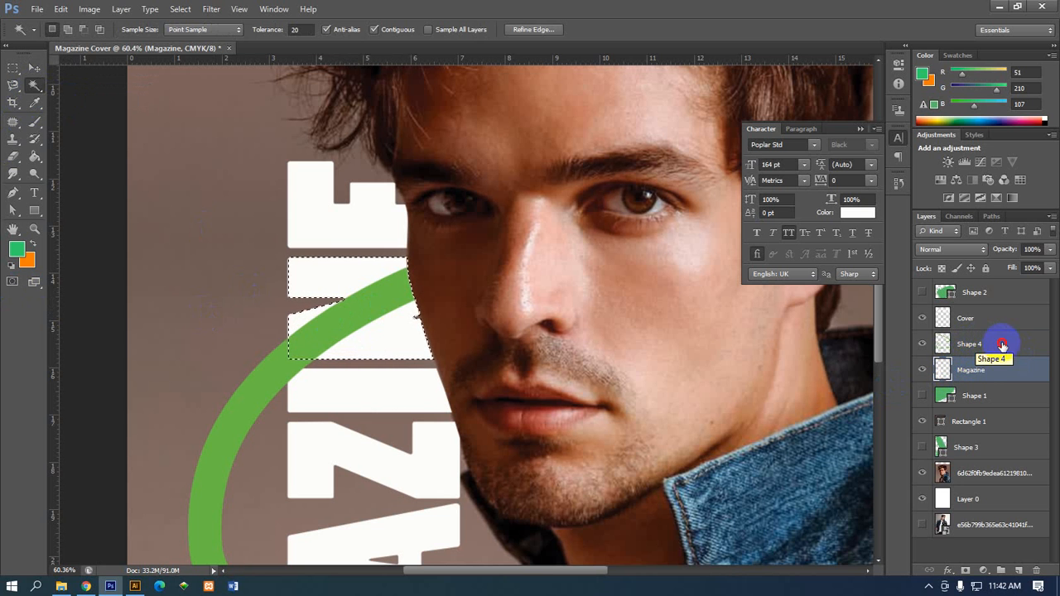
pyautogui.click(1000, 346)
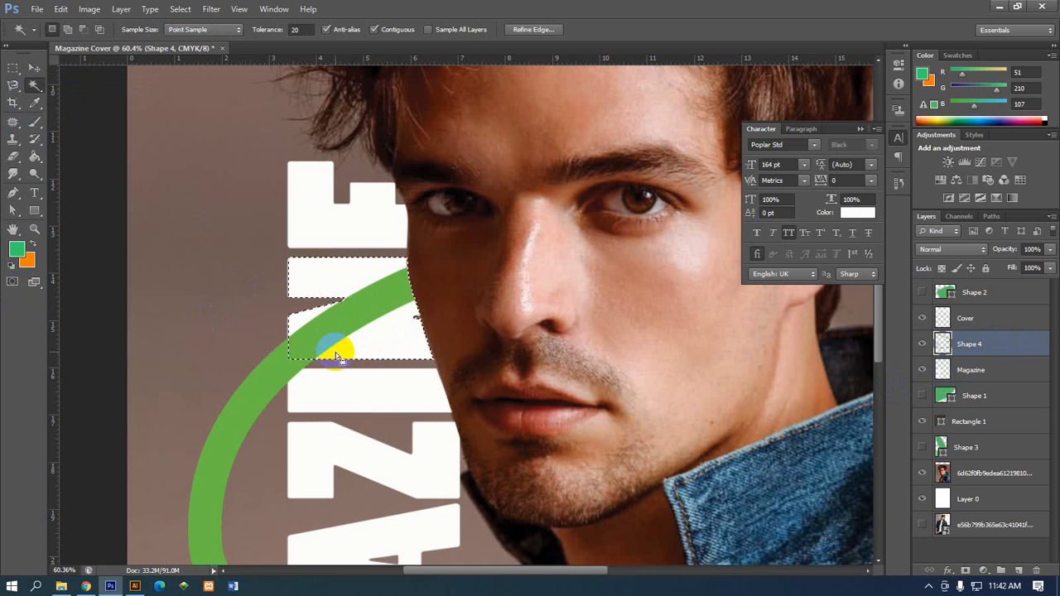
pyautogui.press('Delete')
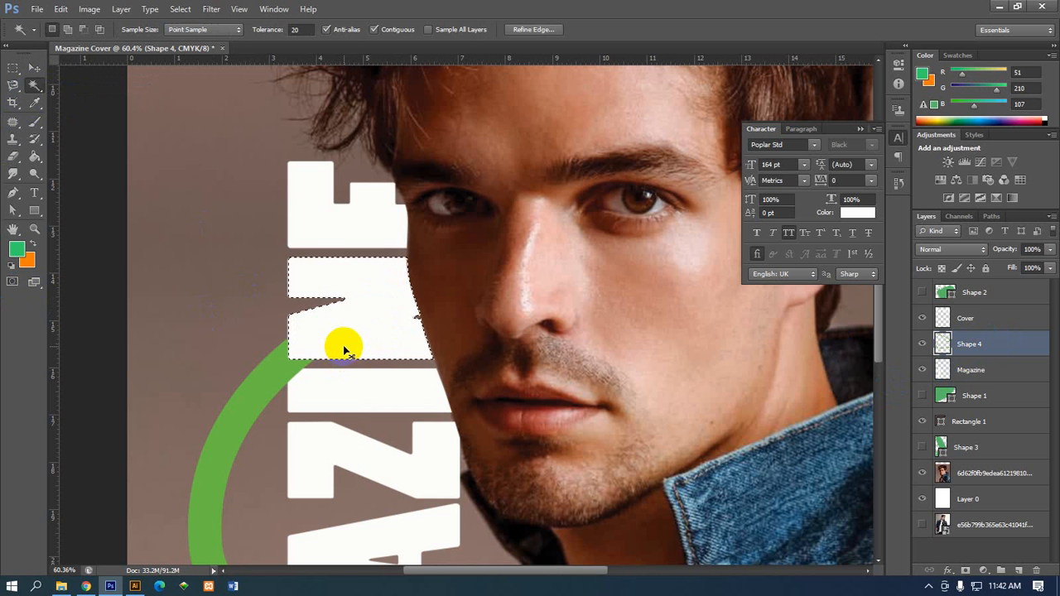
pyautogui.hotkey('ctrl', 'd')
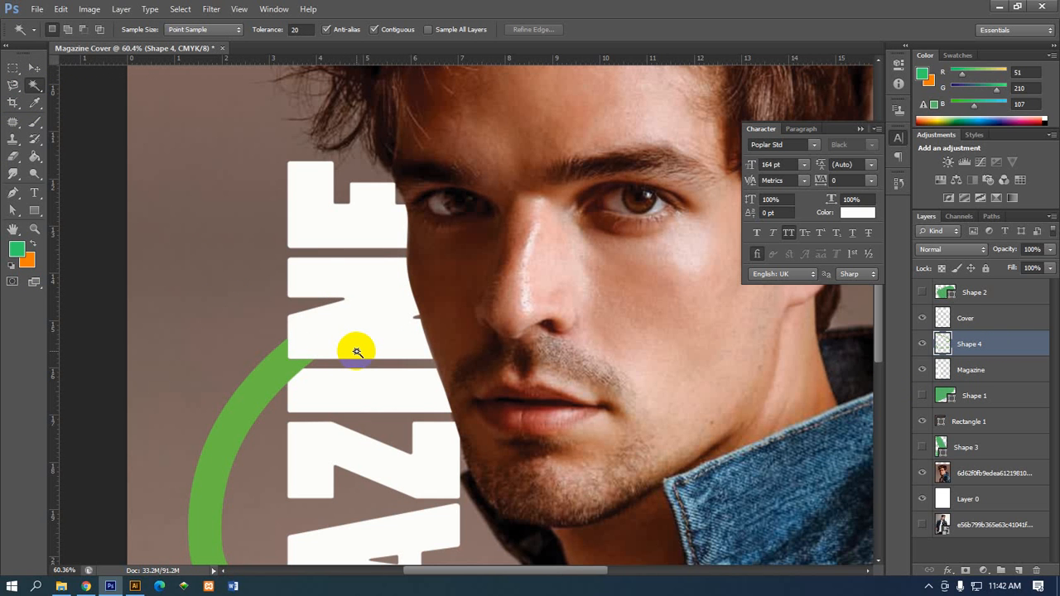
# Select the letter I on the Magazine layer, delete the part of the Shape 4 line overlapping it, and clear the selection
pyautogui.click(984, 371)
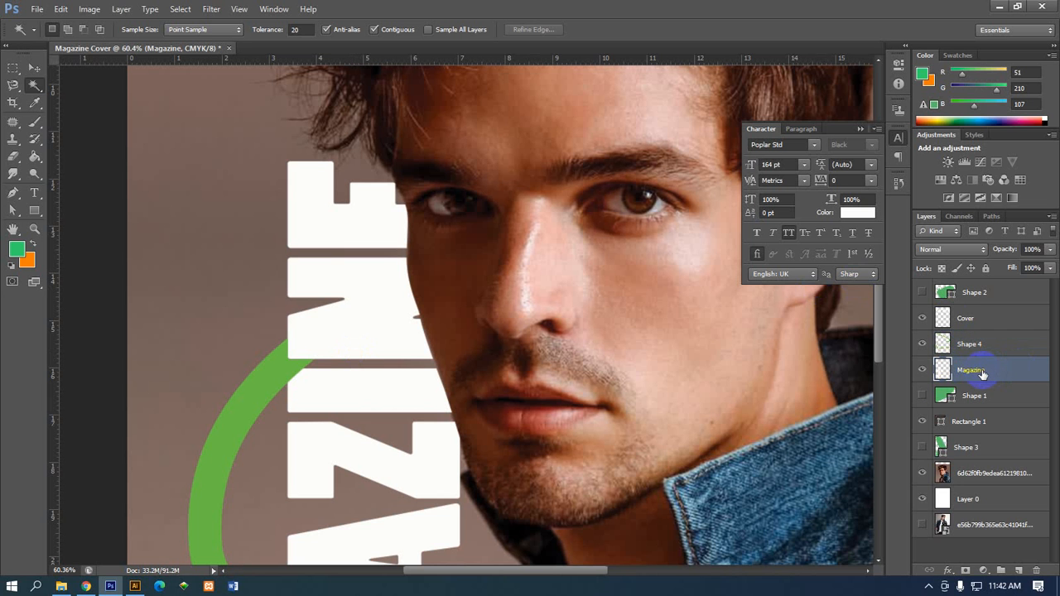
pyautogui.click(922, 374)
pyautogui.click(923, 372)
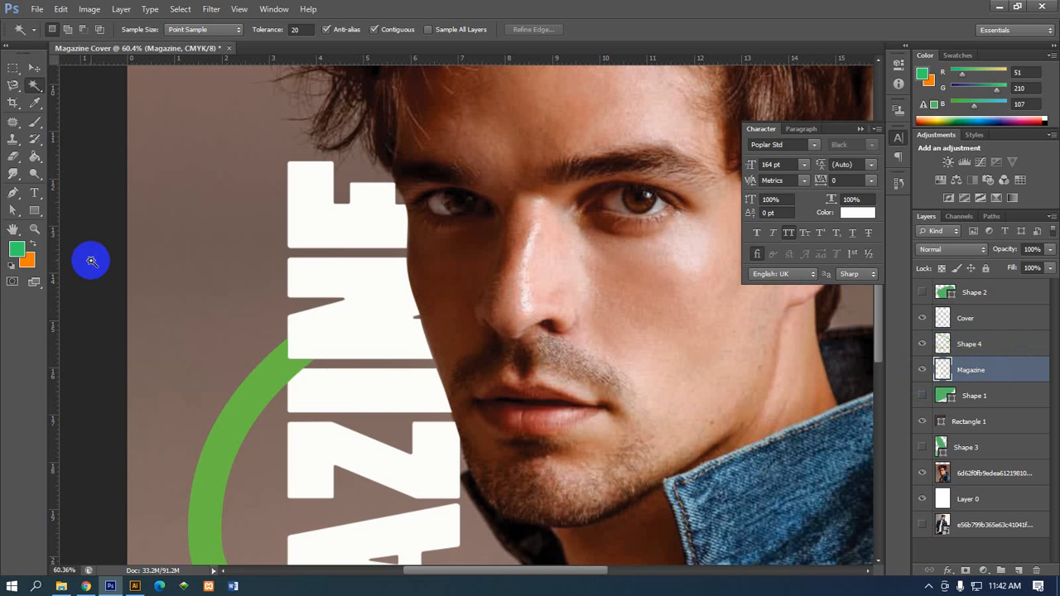
pyautogui.click(313, 387)
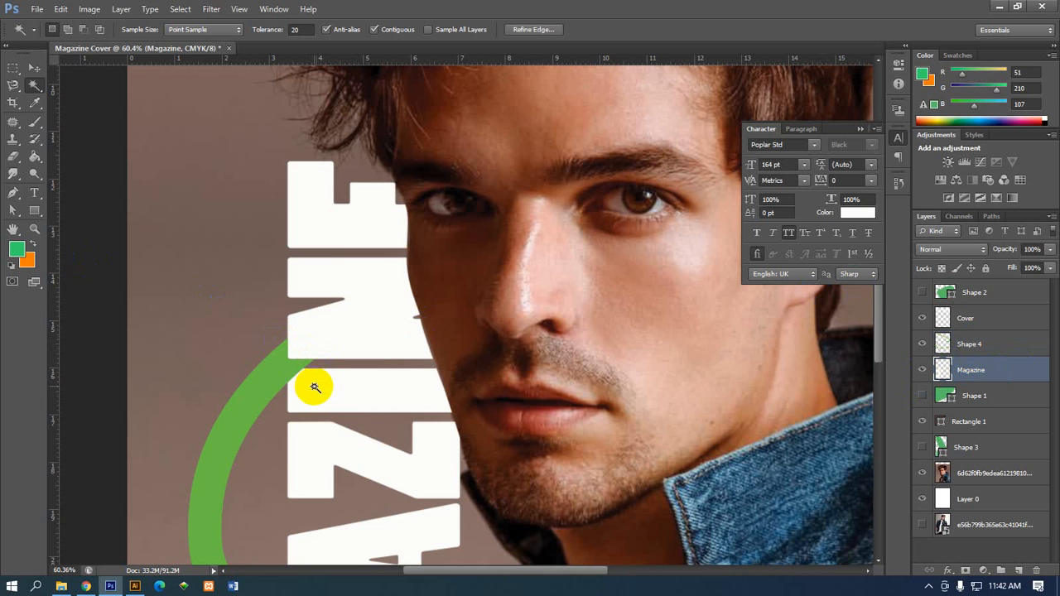
pyautogui.click(965, 345)
pyautogui.press('Delete')
pyautogui.click(454, 348)
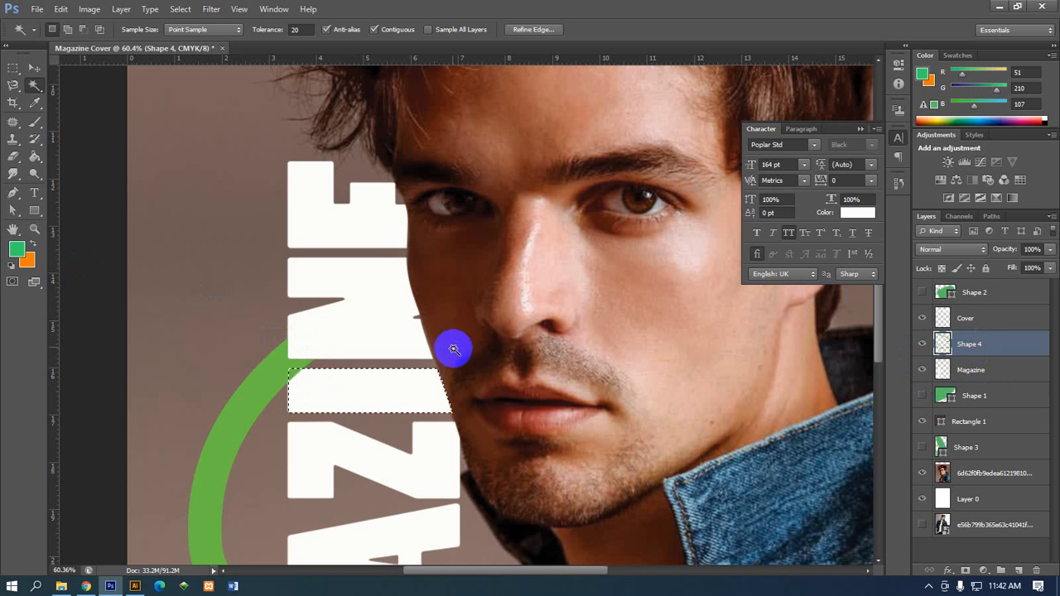
pyautogui.click(288, 367)
# Switch to the Move tool and deselect all layers with the whole cover in view
pyautogui.hotkey('ctrl', '0')
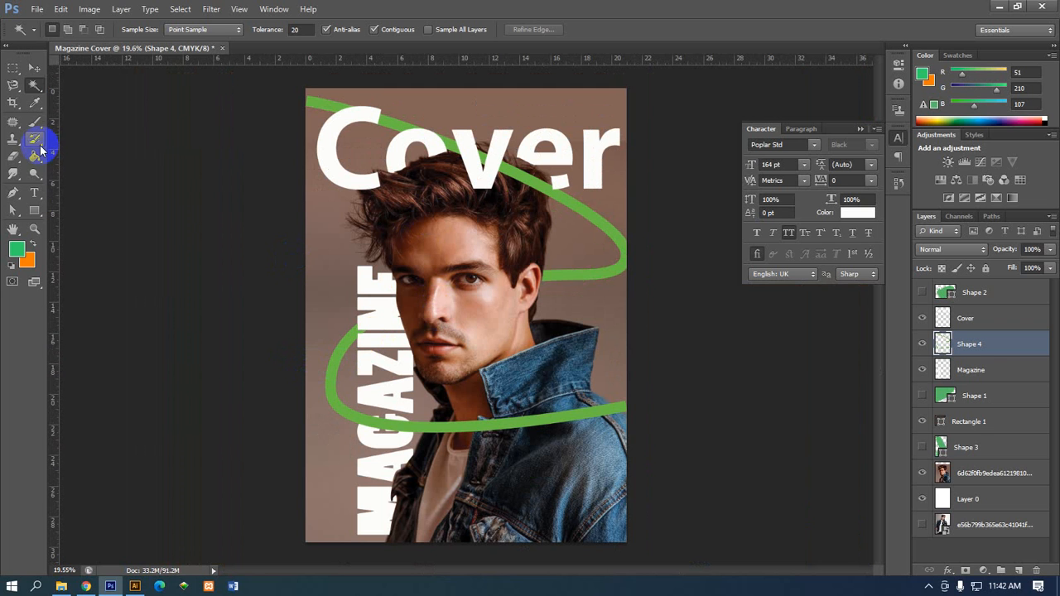
pyautogui.click(33, 67)
pyautogui.click(214, 193)
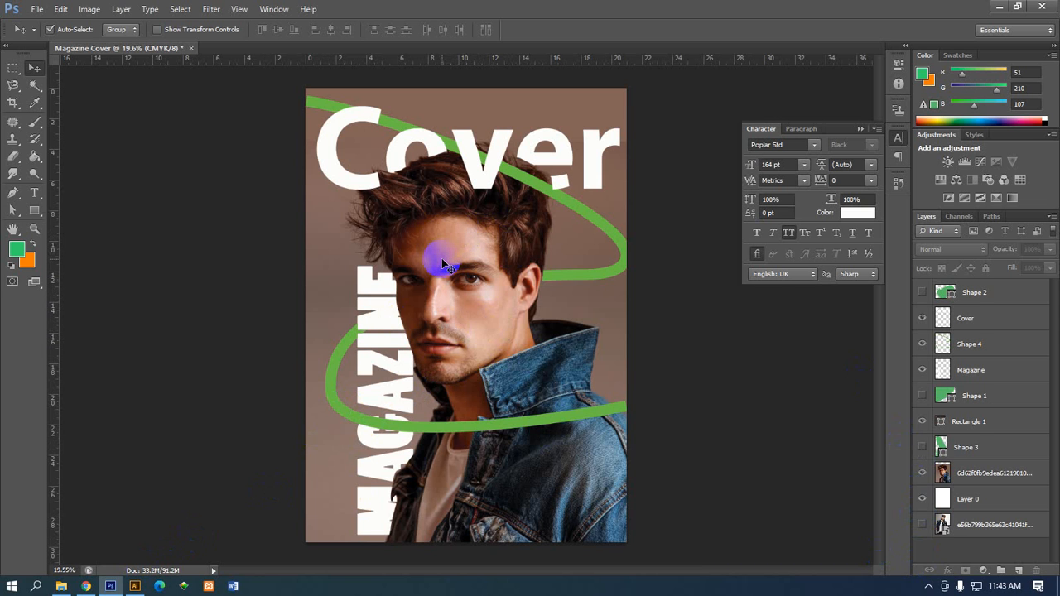
# Close the Magazine Cover document without saving the changes
pyautogui.hotkey('ctrl', 'w')
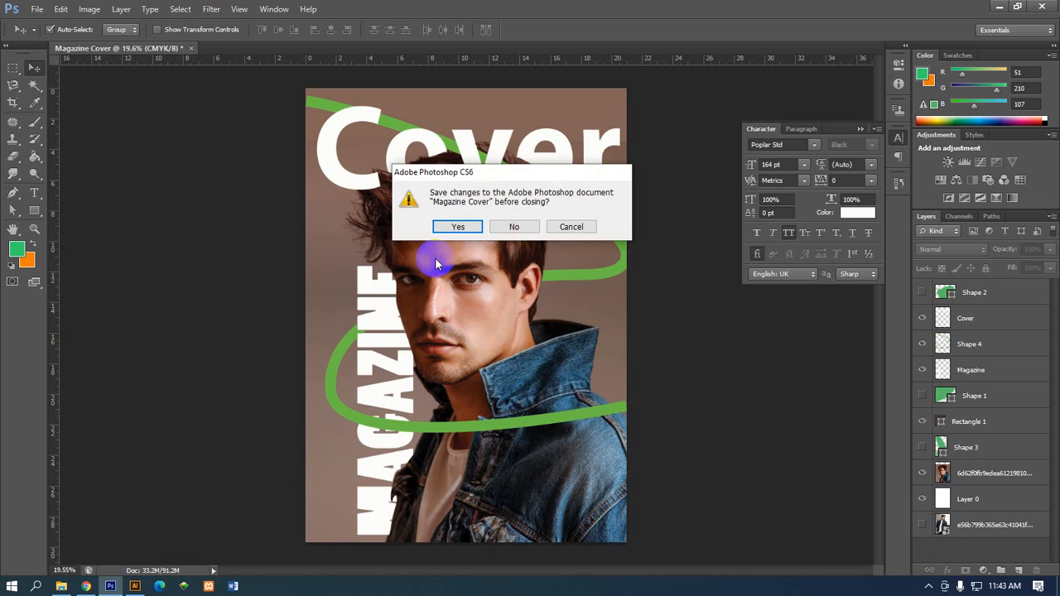
pyautogui.press('Tab')
pyautogui.press('Return')
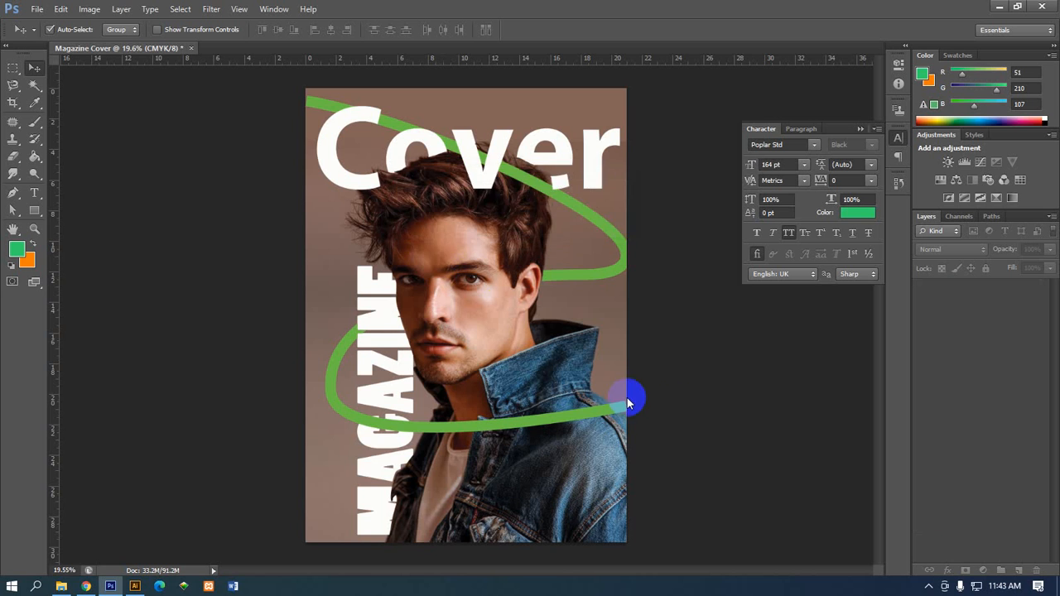